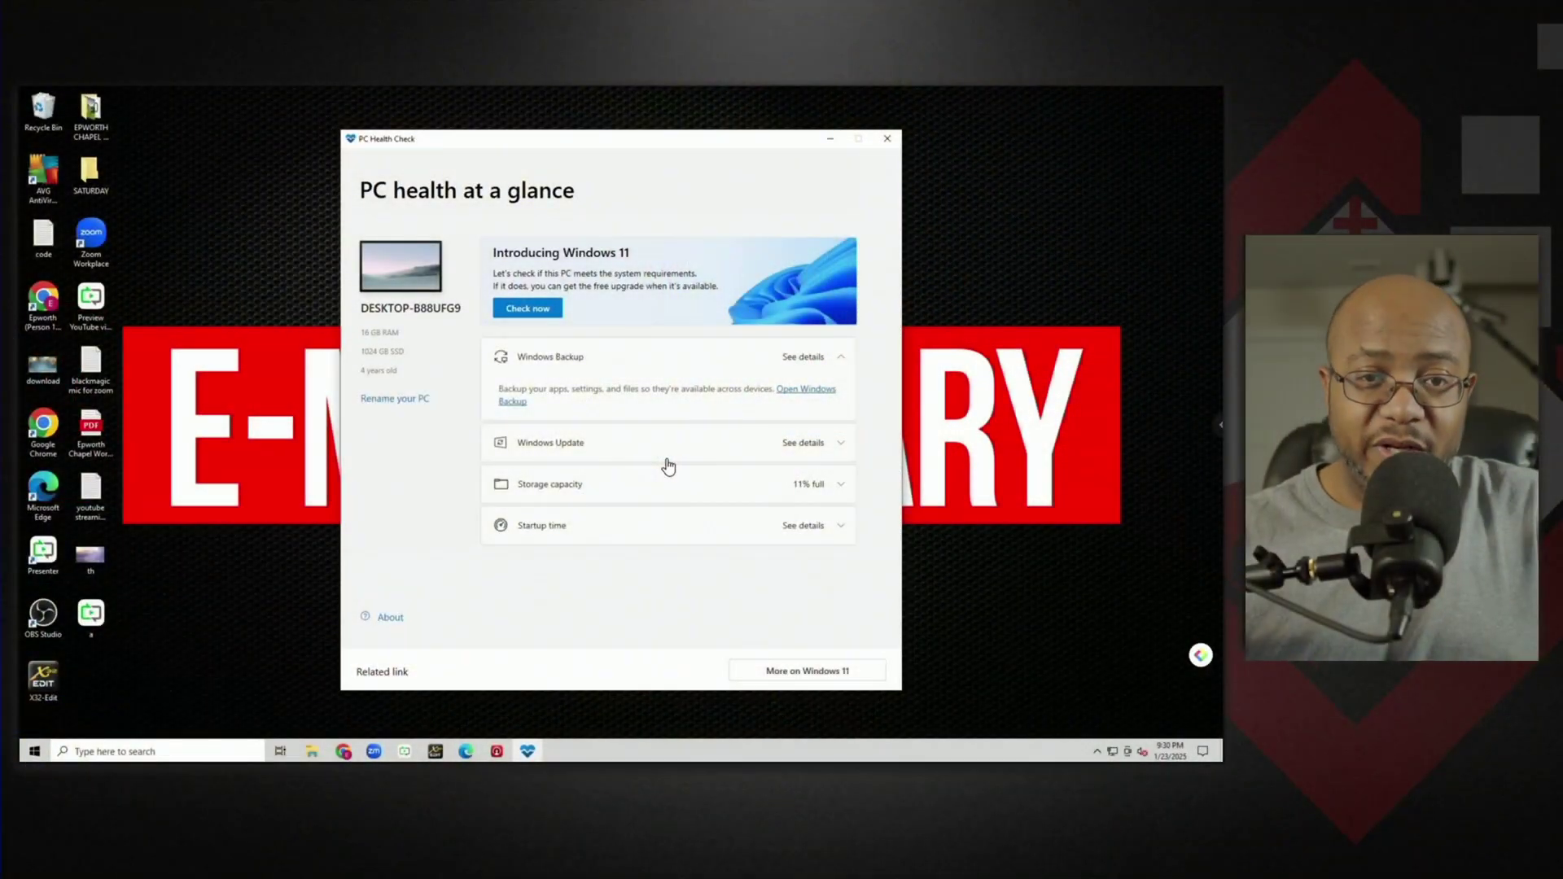
Run the Windows 11 eligibility check, which fails on TPM 2.0, then close PC Health Check.
left_click(520, 314)
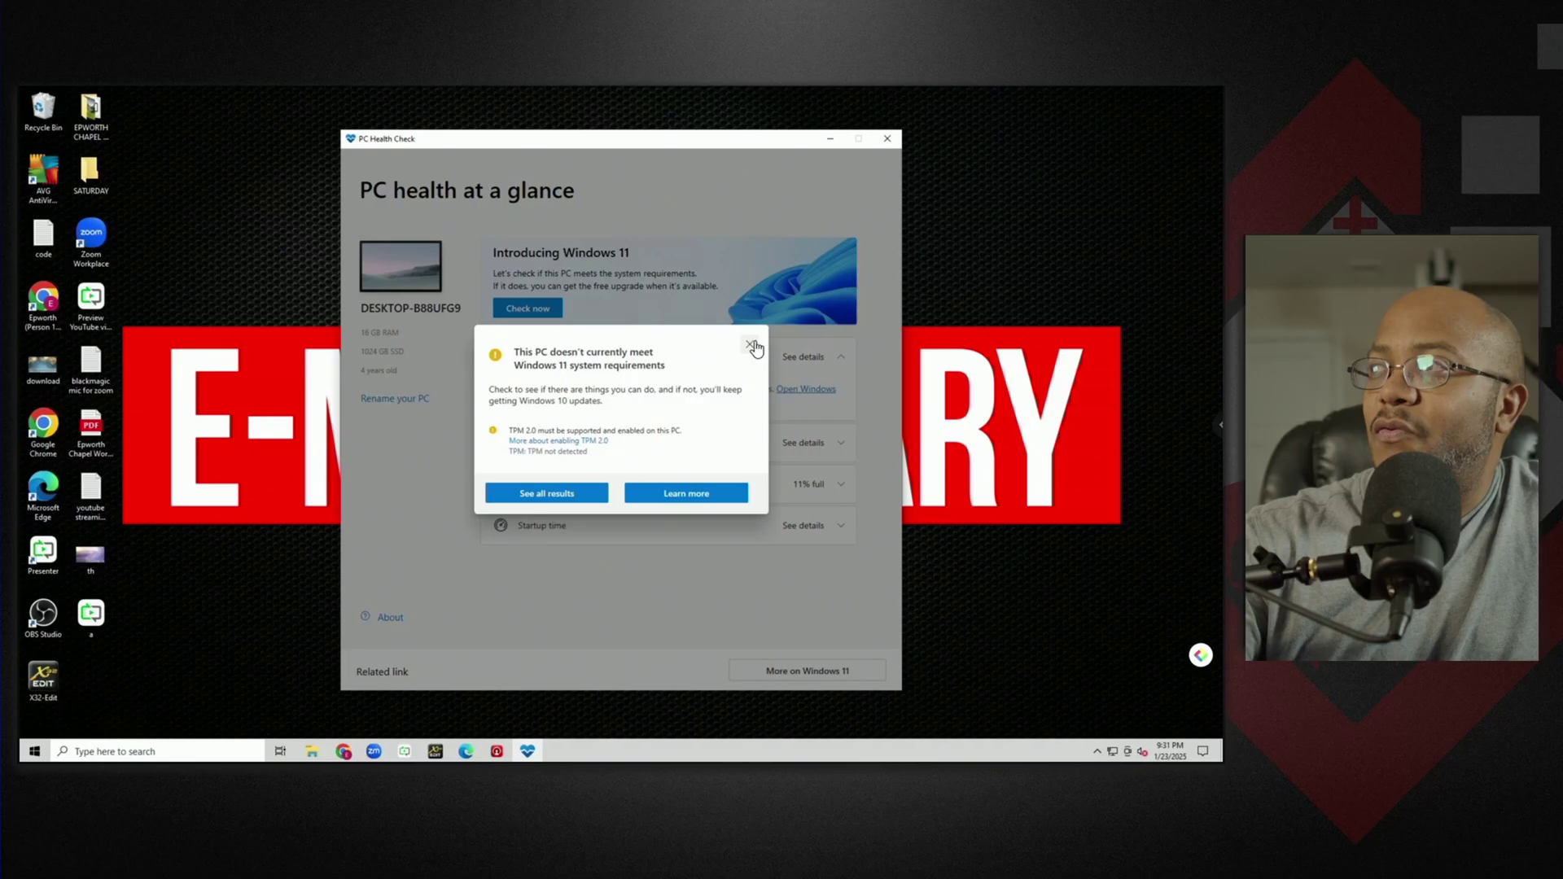
left_click(750, 345)
left_click(888, 139)
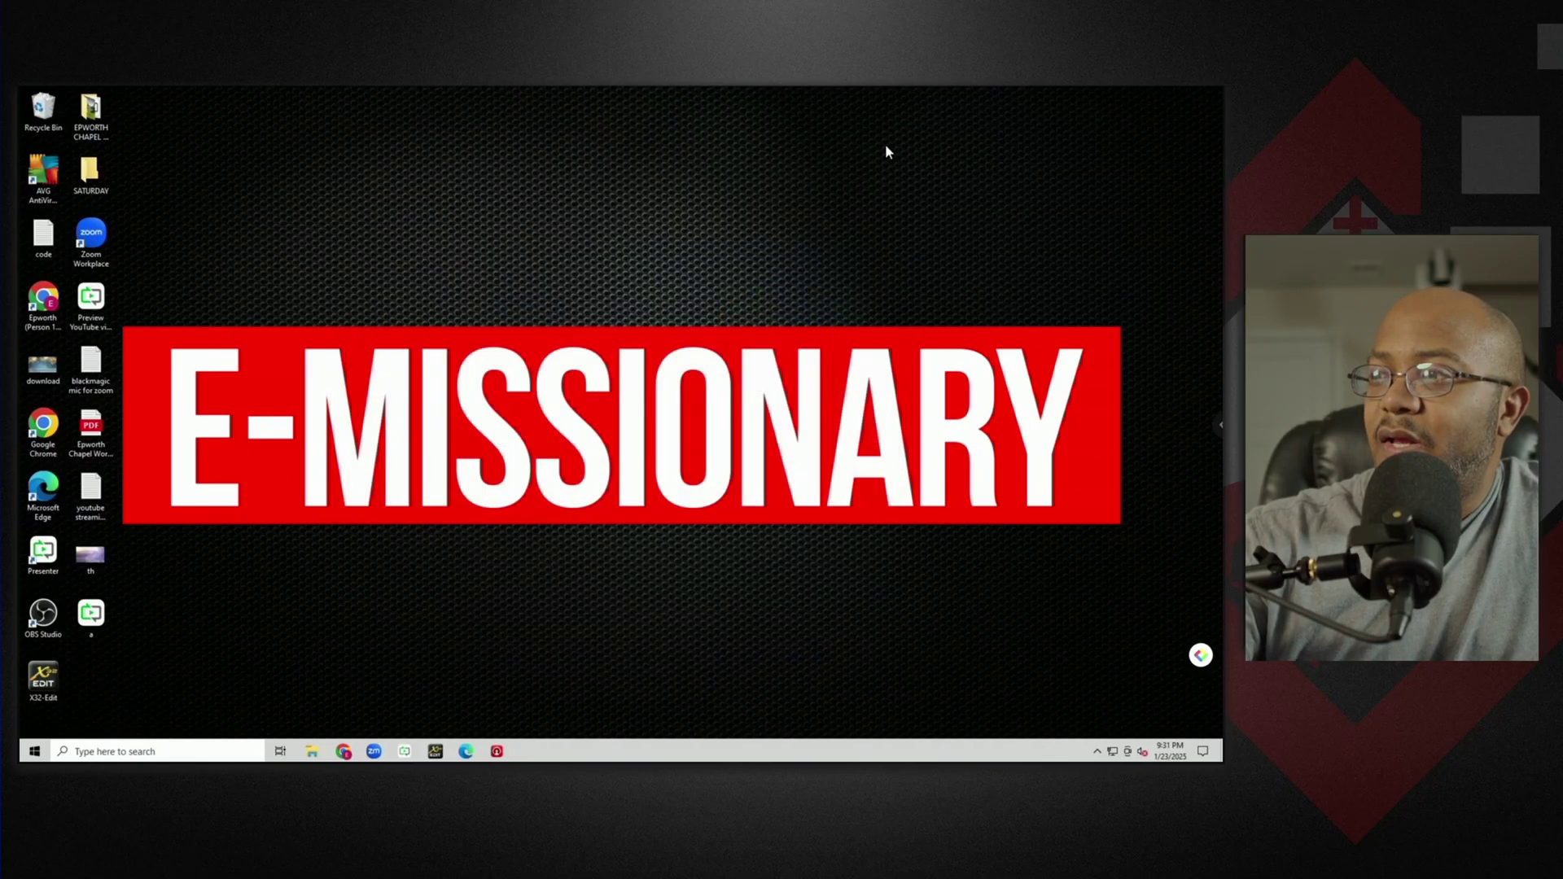
Back on the Windows 11 download page, confirm the ISO is among recent downloads, then switch to the Rufus tab.
left_click(343, 750)
scroll(432, 377, "up", 6)
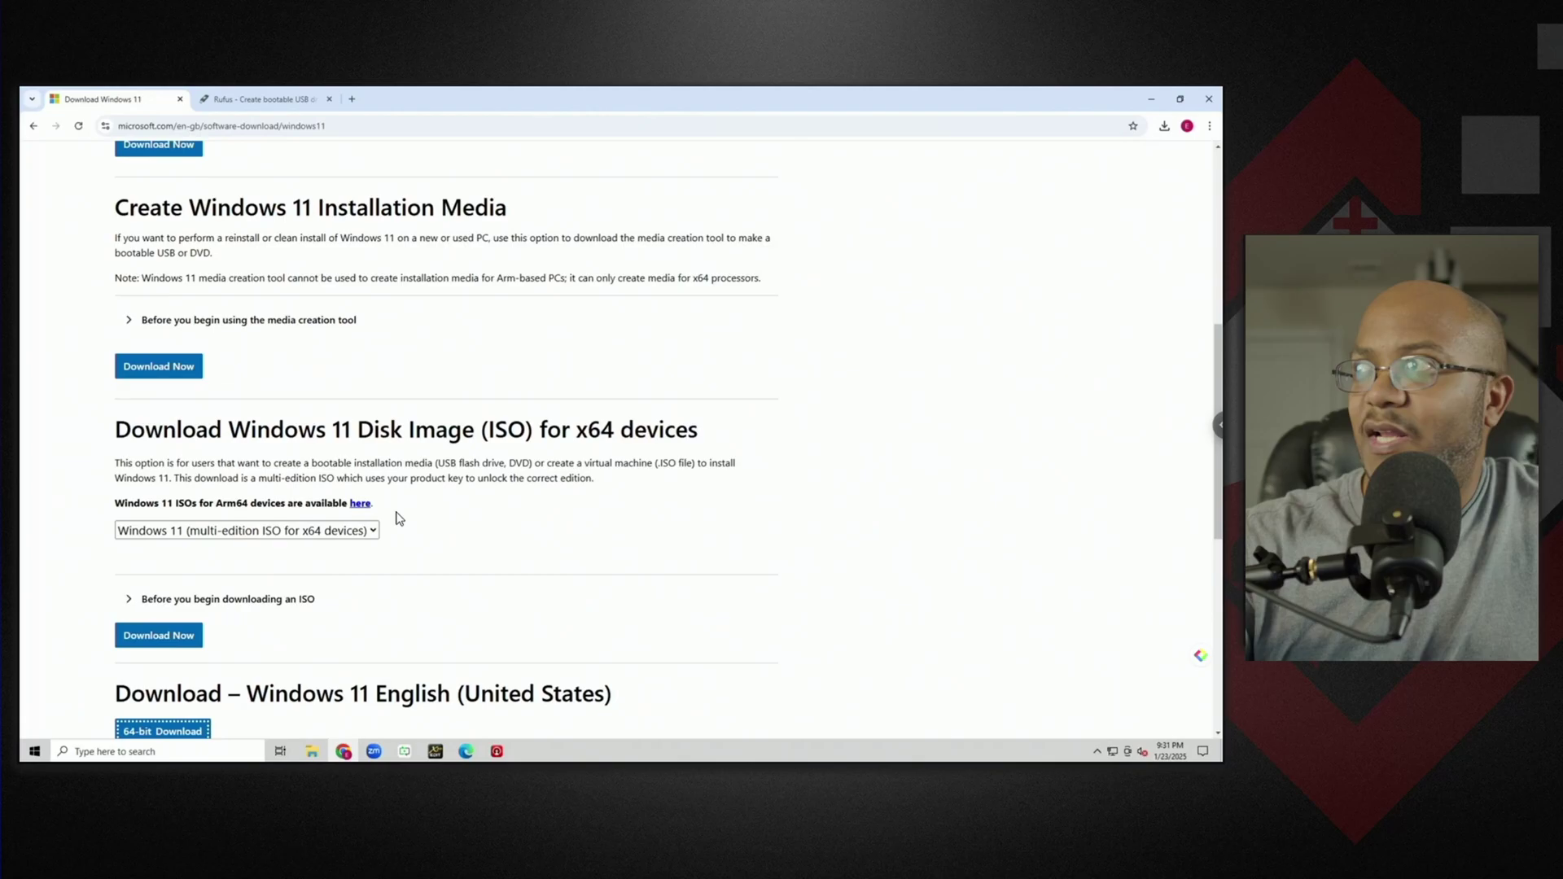
left_click(1166, 129)
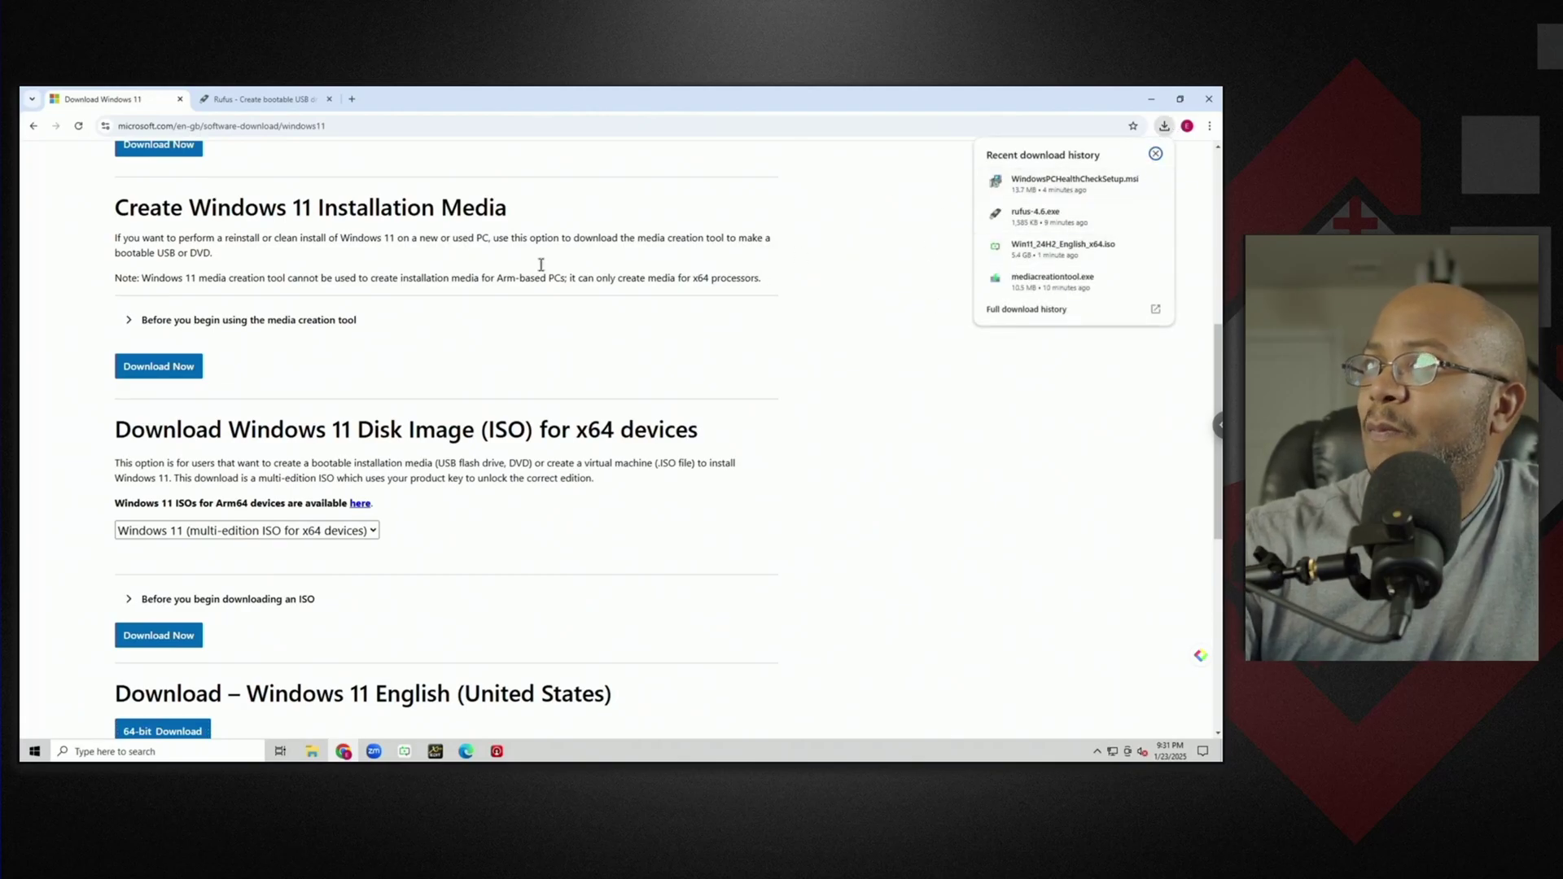
left_click(249, 101)
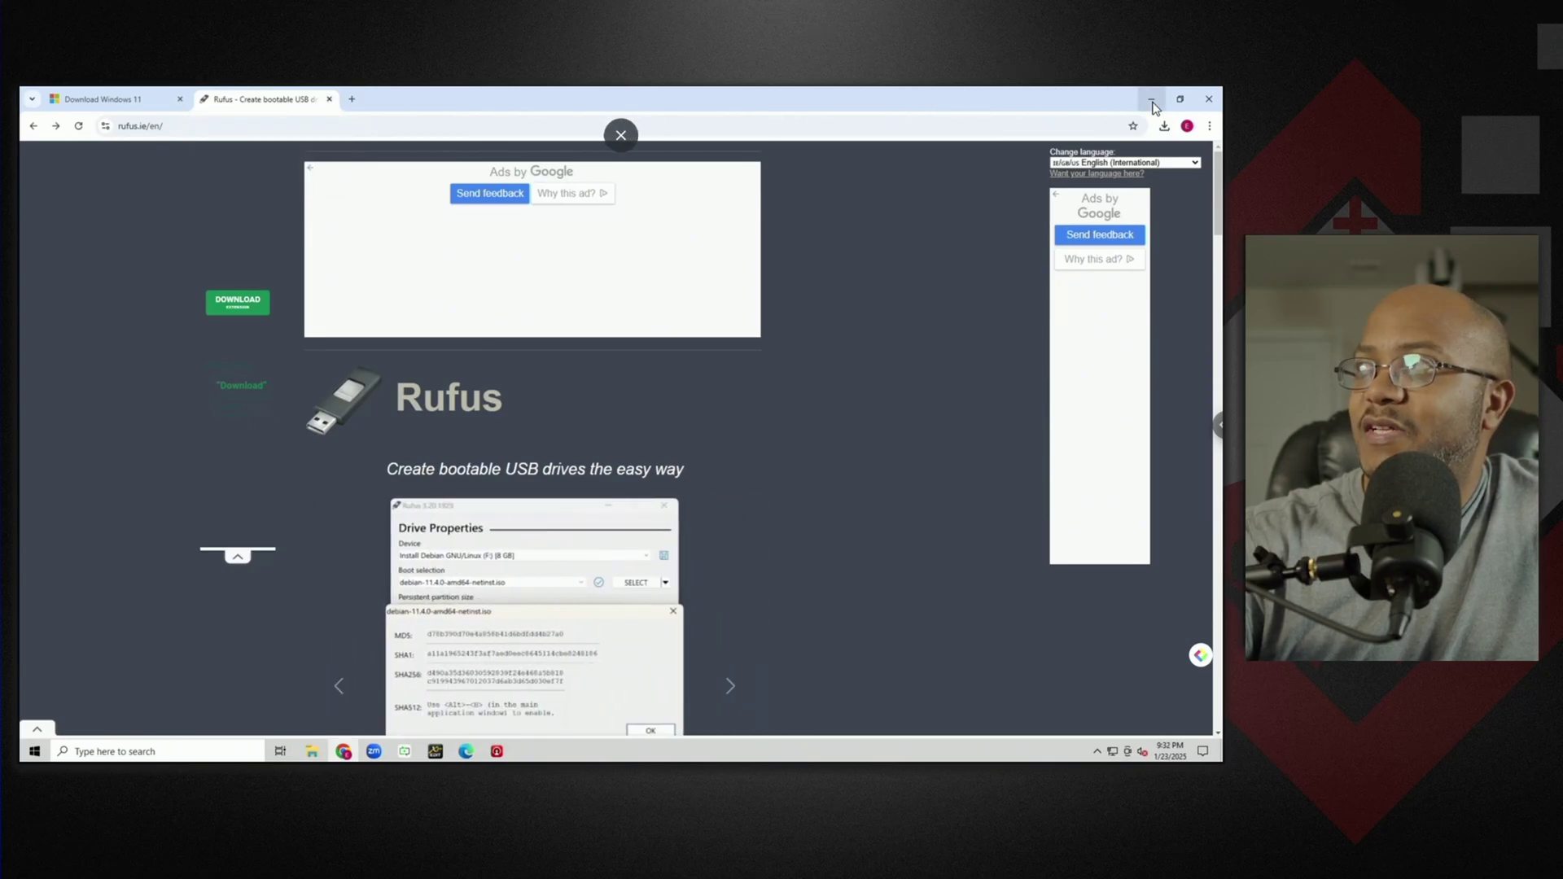
Minimize the browser showing the Rufus site to reveal the desktop.
left_click(1151, 99)
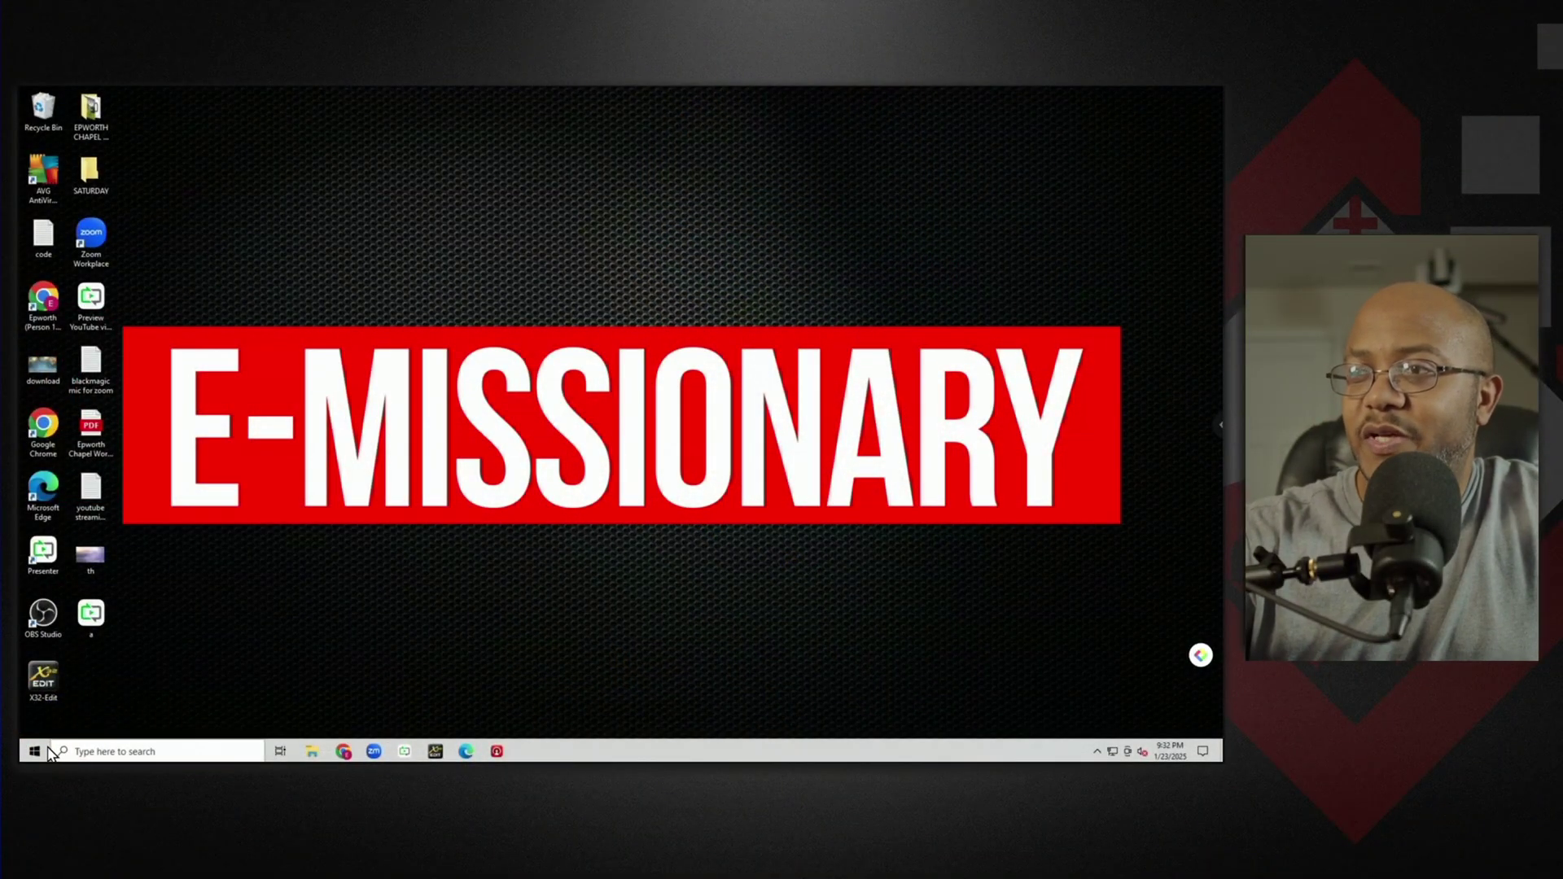
Launch Disk Management by searching 'disk manage' from Start.
left_click(36, 752)
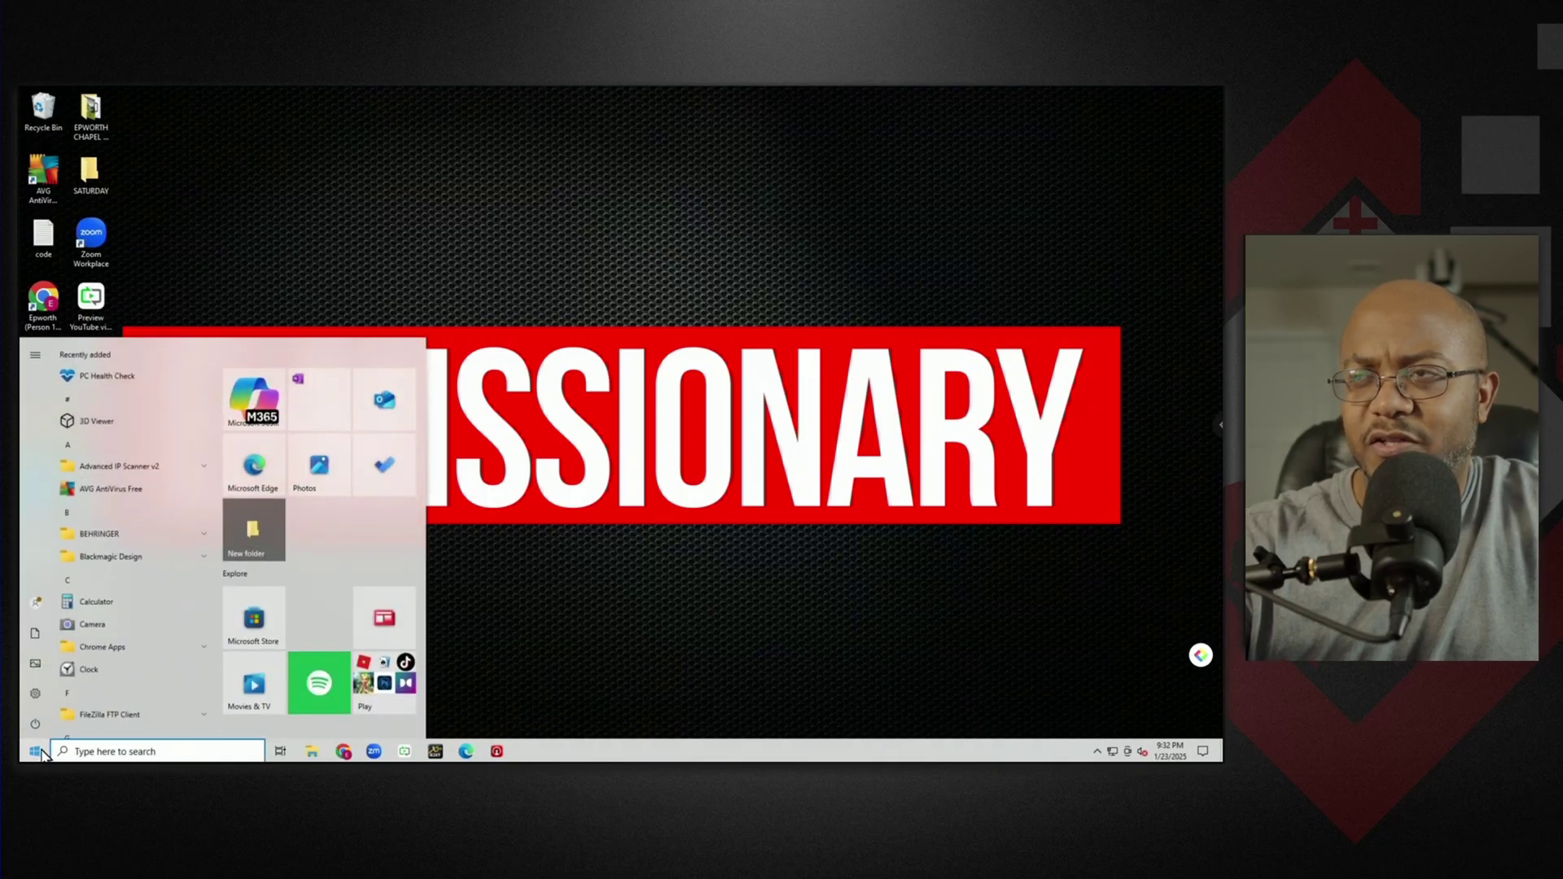
type("disk manage")
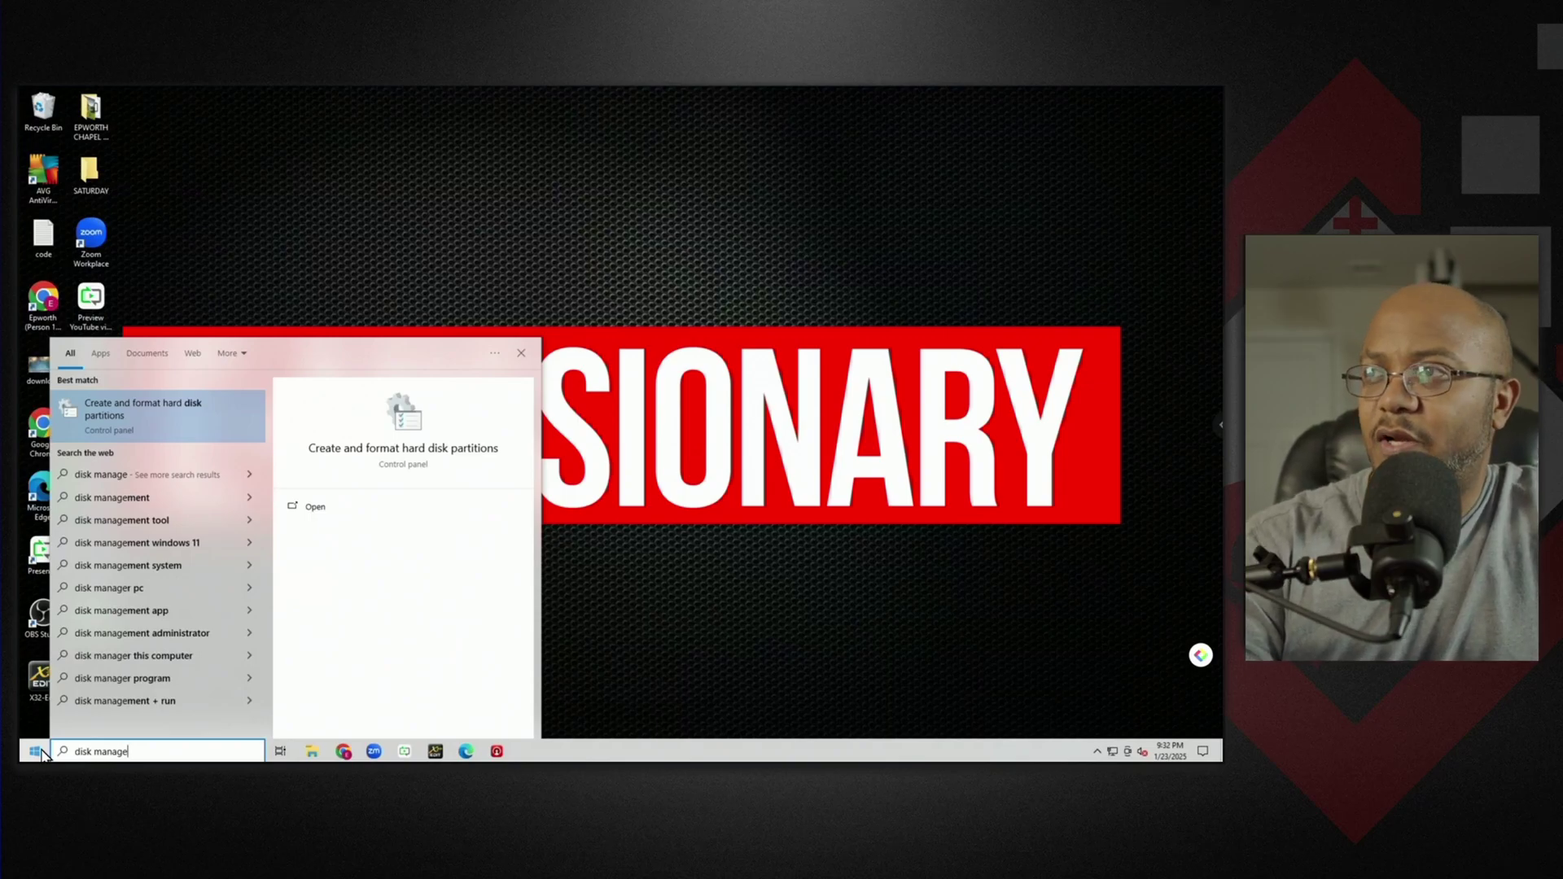
key("Return")
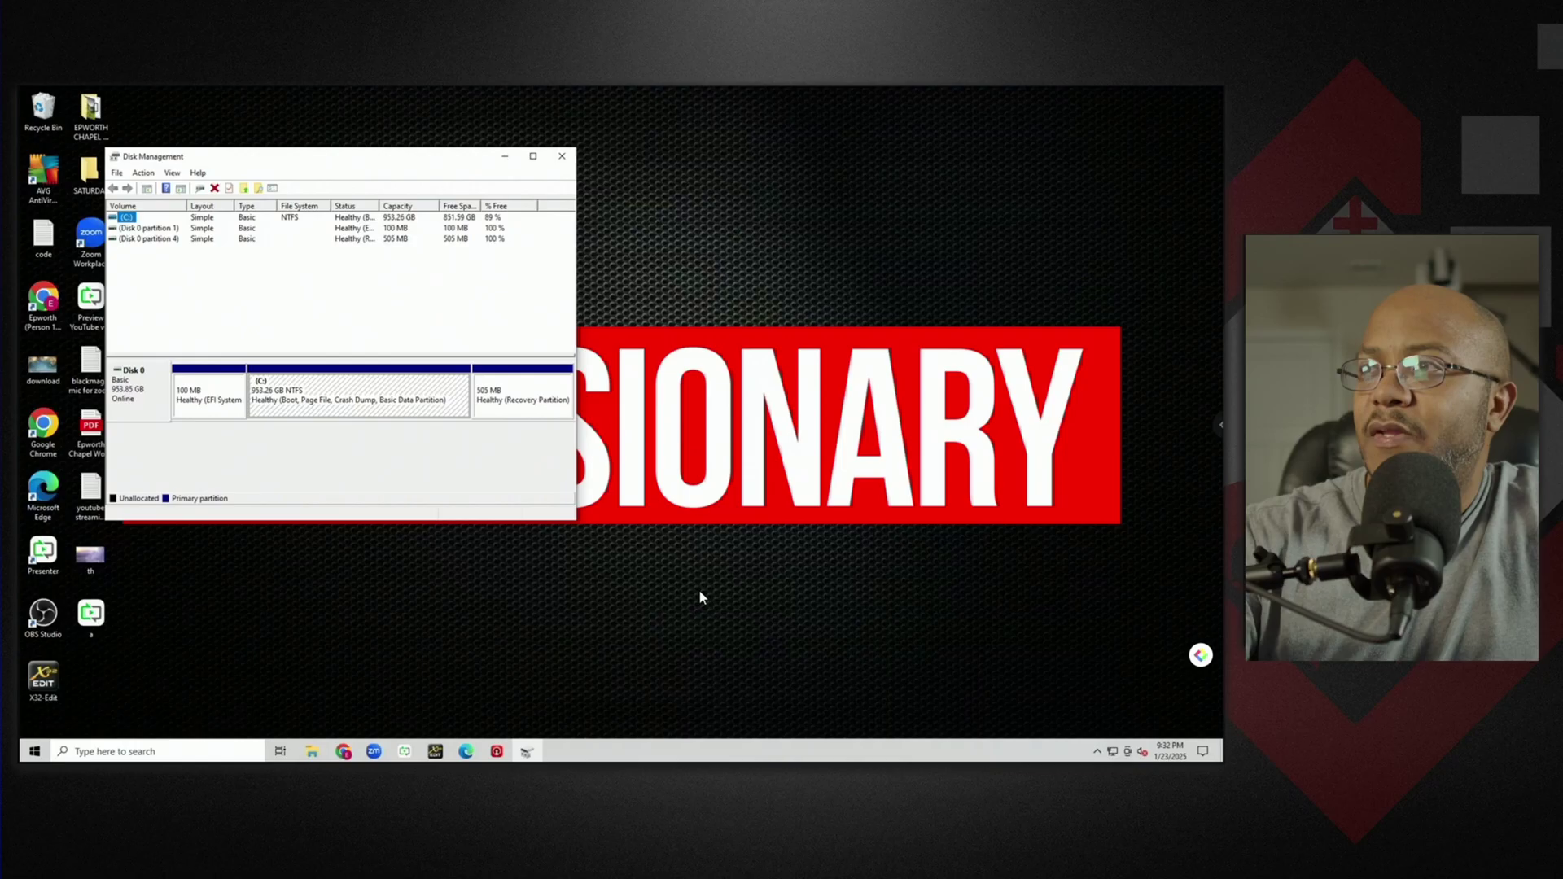
Create an 8 GB fixed-size VHD named virtualusb.vhd in the Documents folder.
left_click(145, 175)
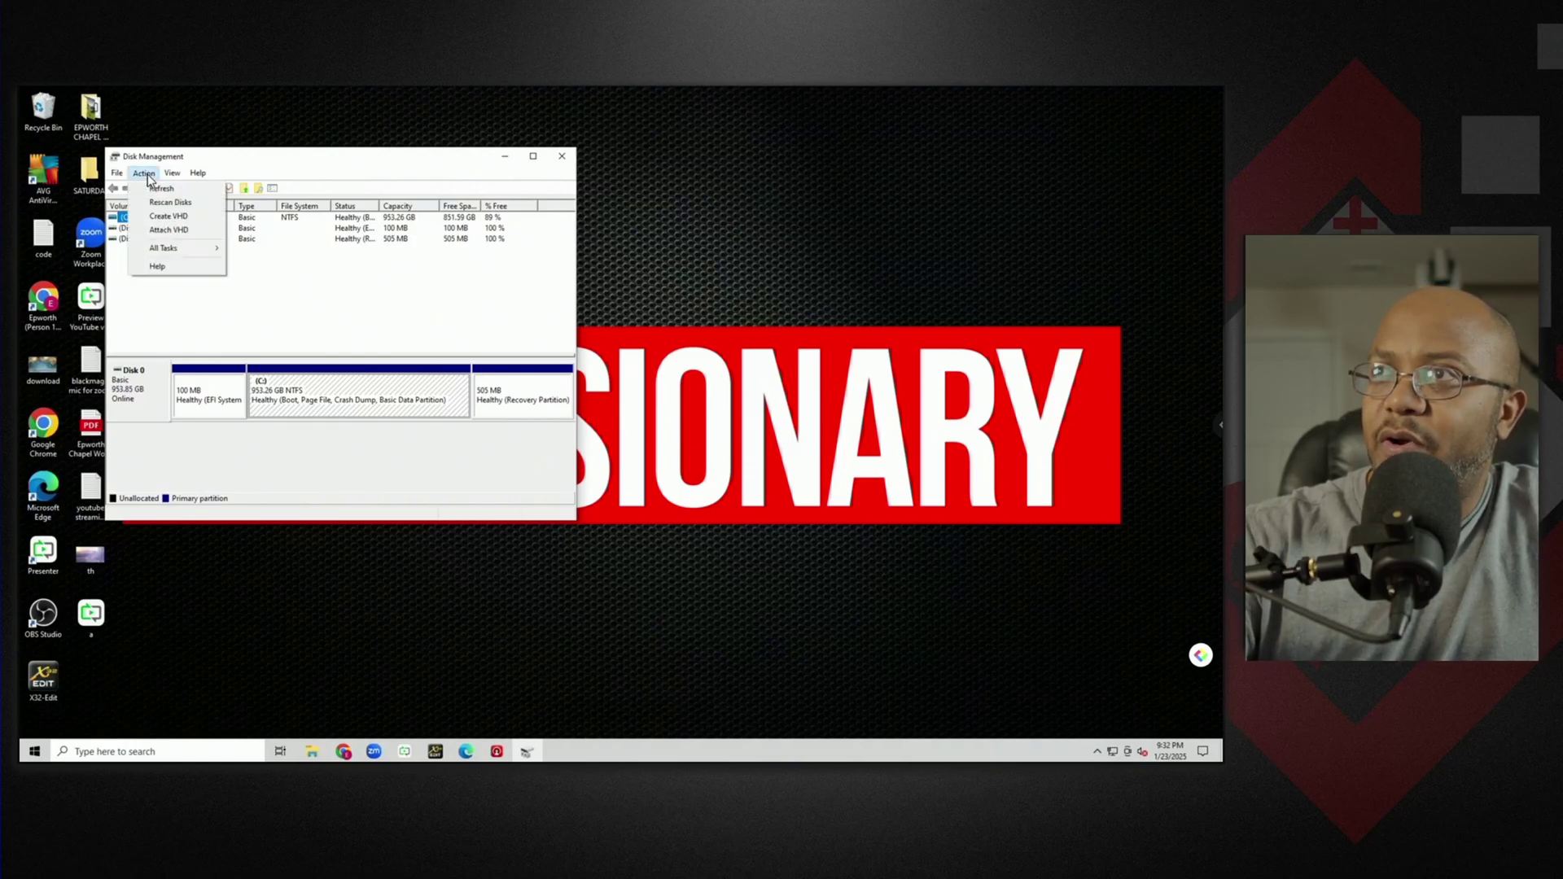
left_click(184, 217)
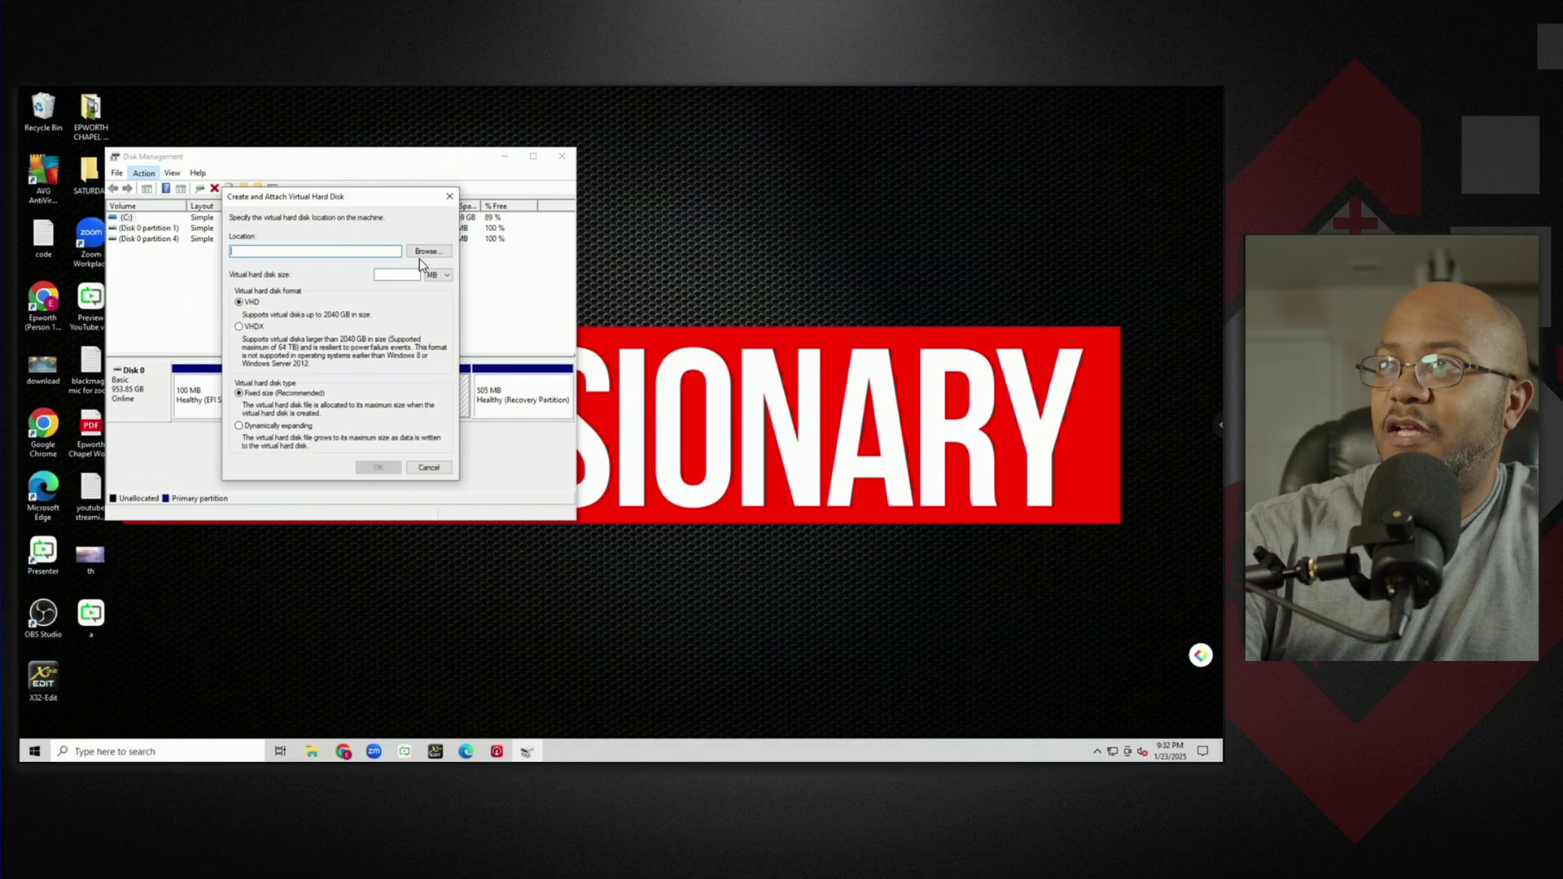
left_click(425, 252)
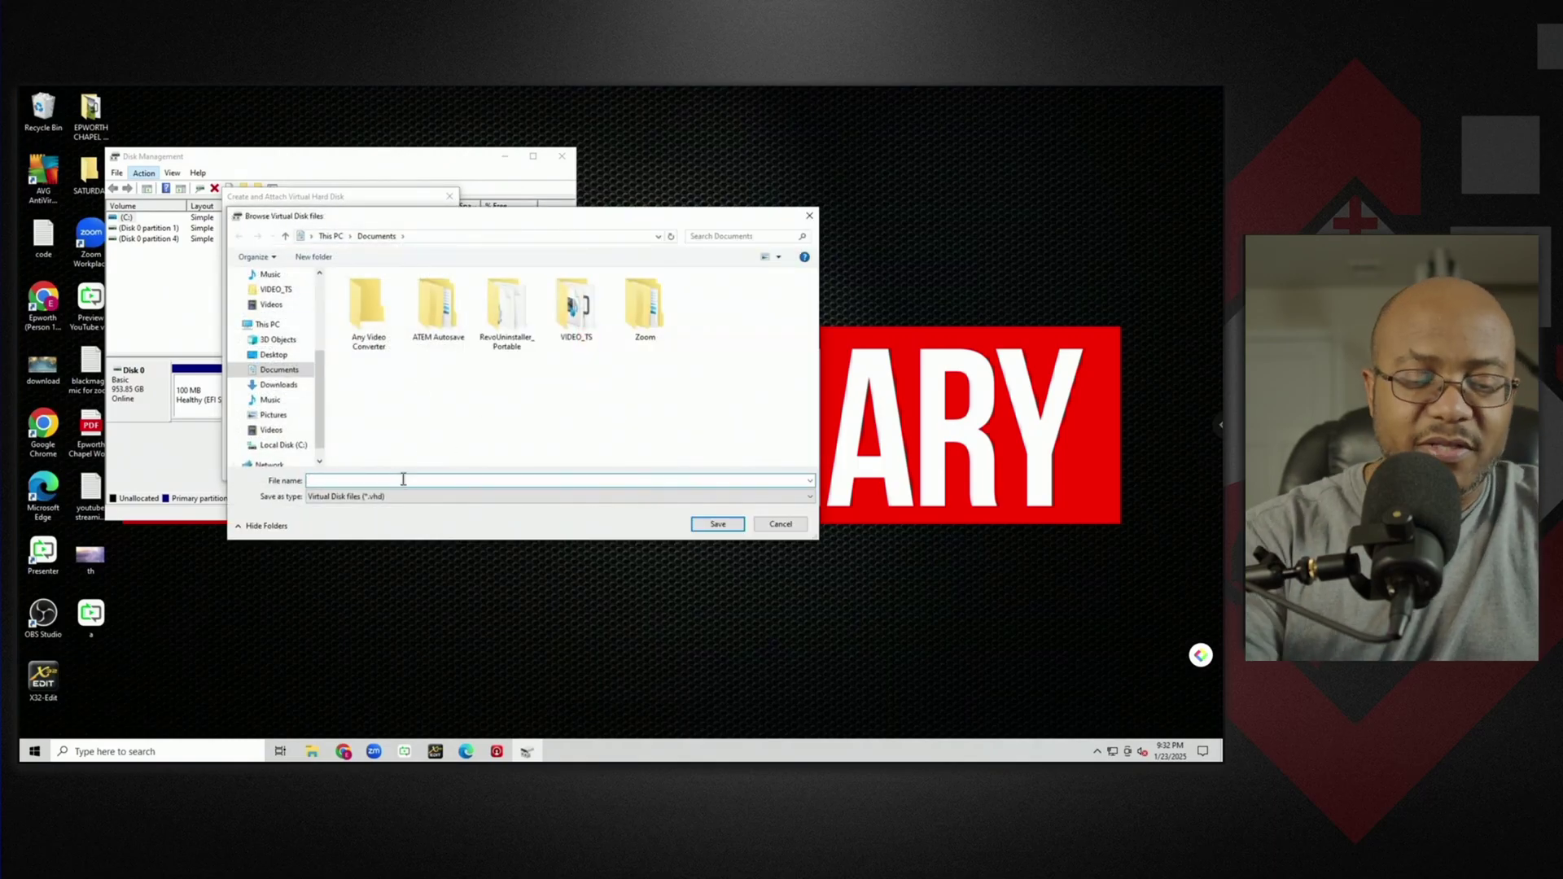
type("virtualusb")
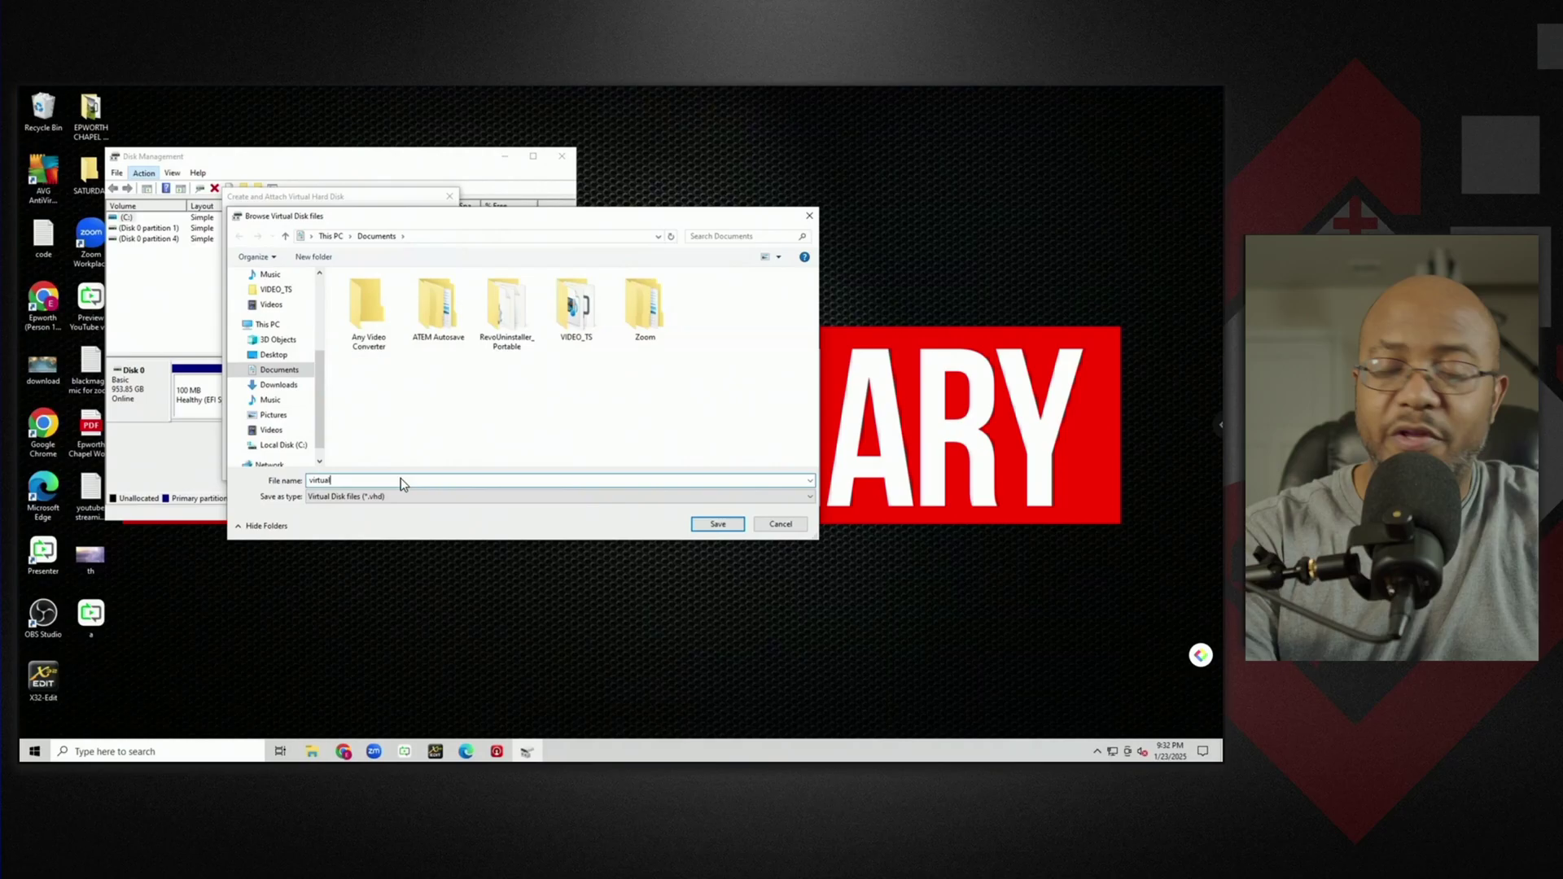
left_click(718, 523)
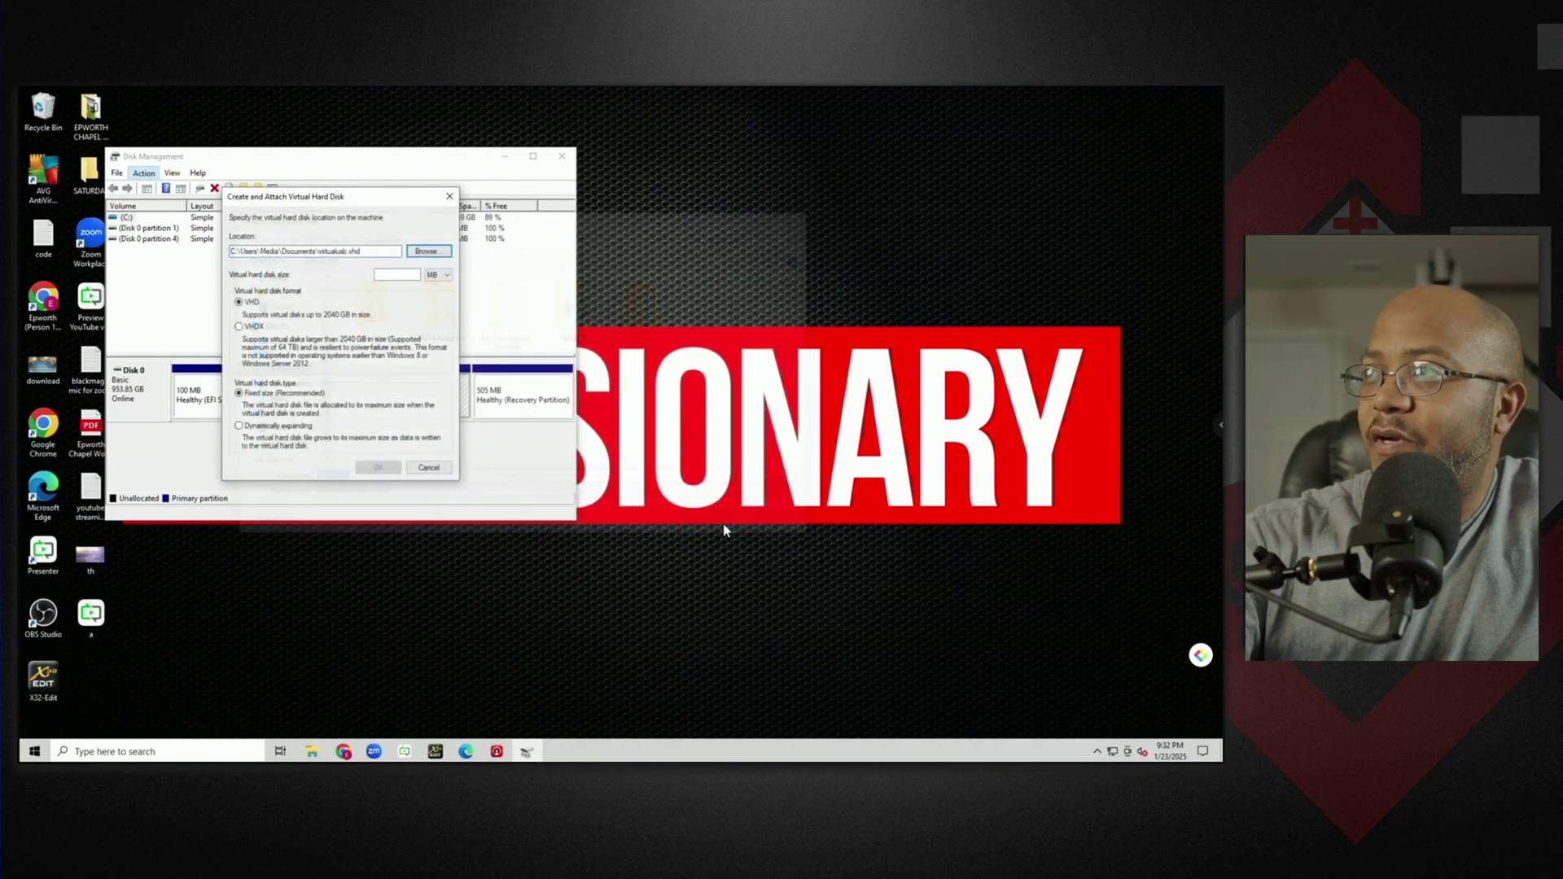
left_click(438, 274)
left_click(436, 295)
left_click(405, 275)
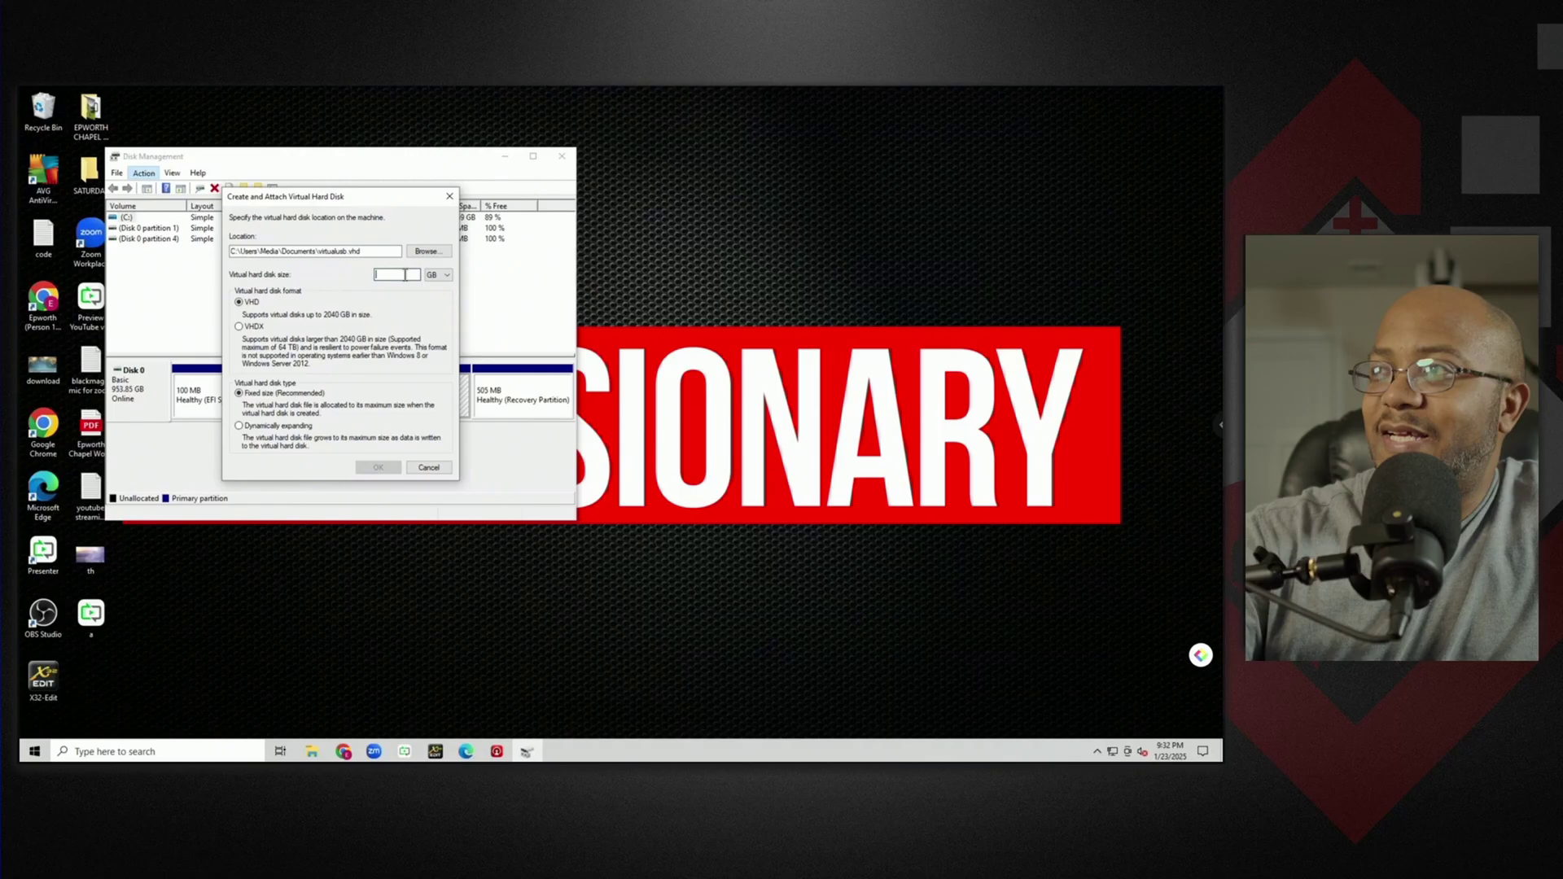
type("8")
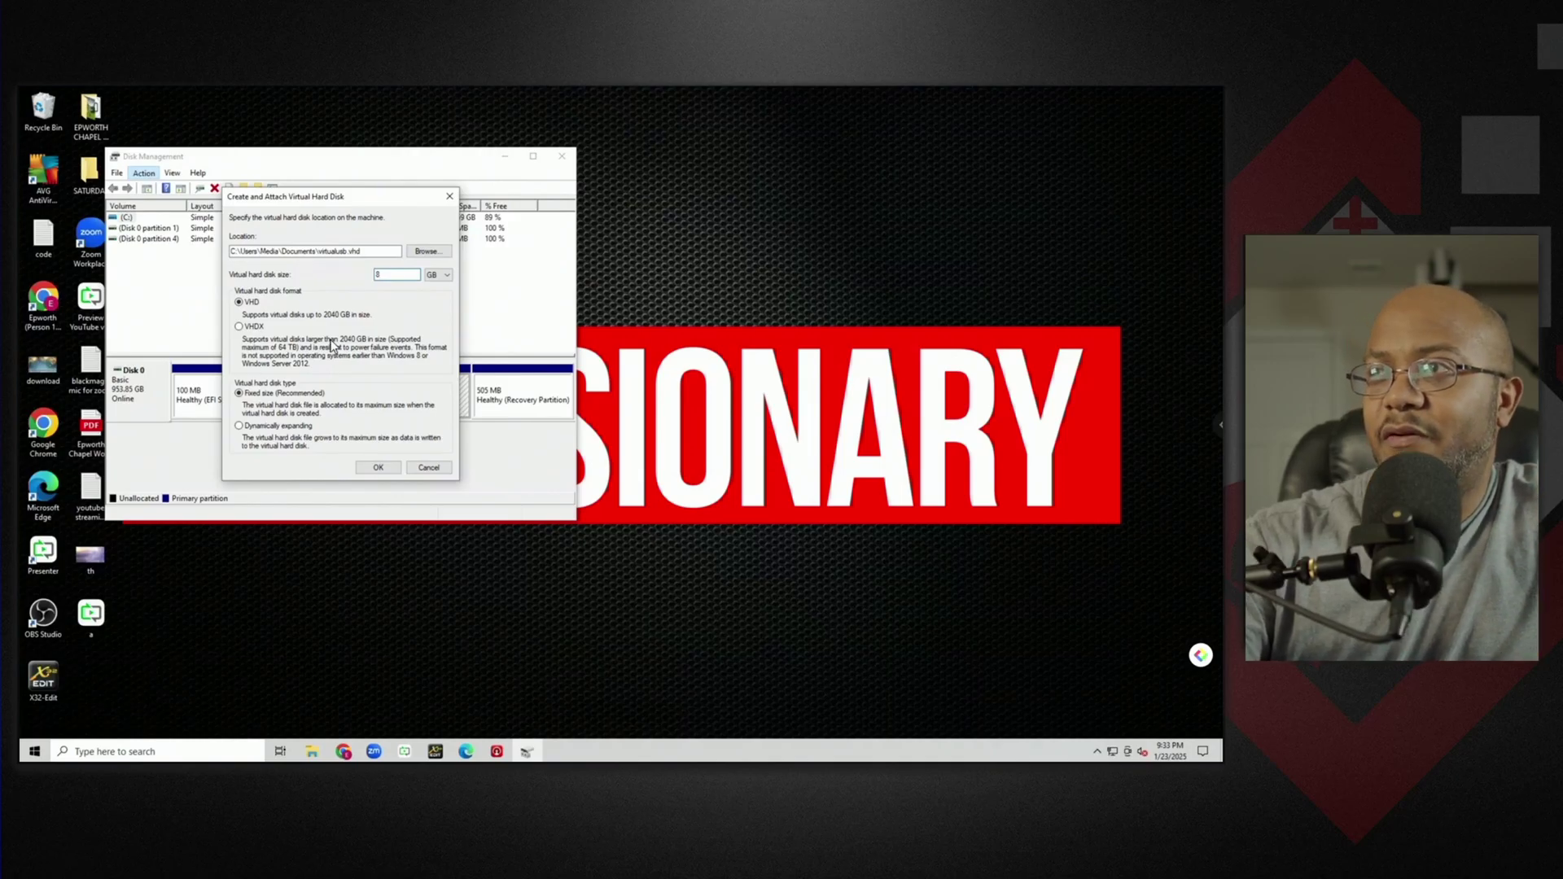
left_click(378, 468)
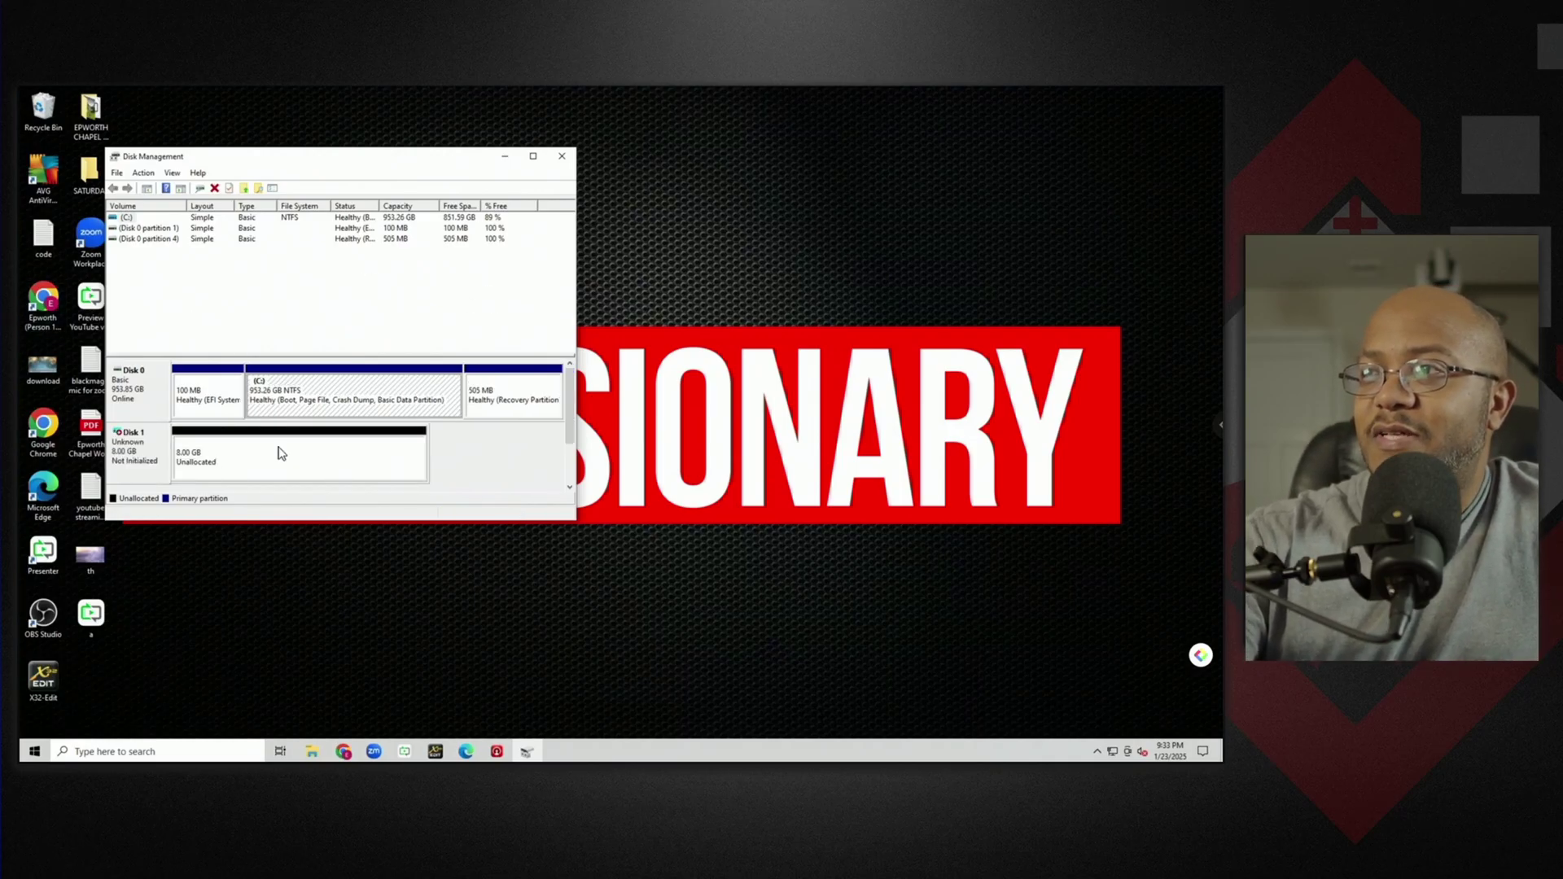
Initialize the new Disk 1 with the MBR (Master Boot Record) partition style.
right_click(145, 461)
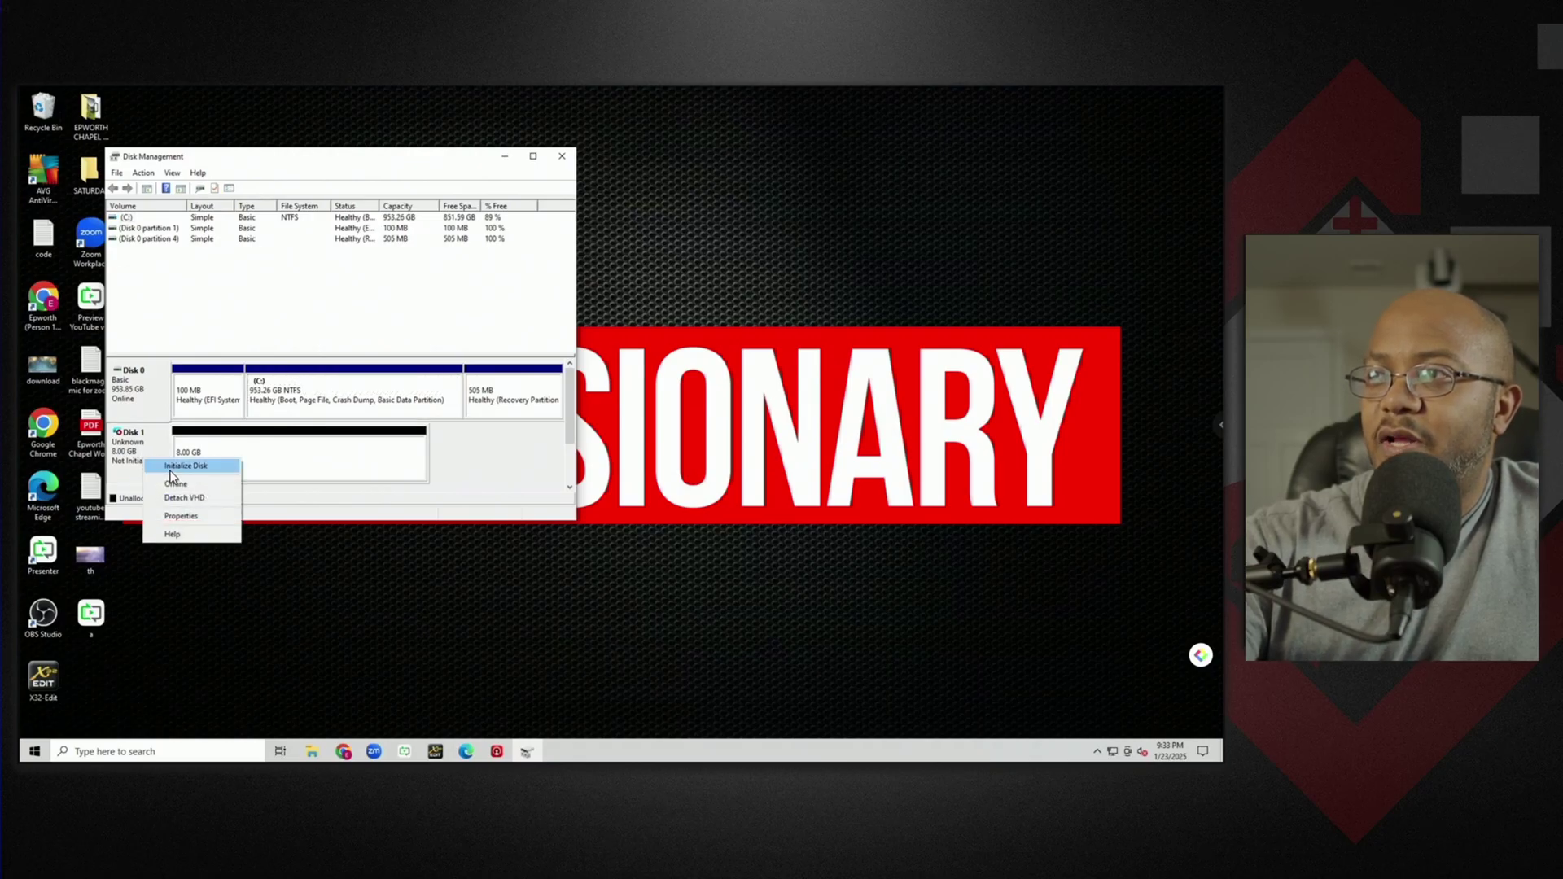
left_click(171, 470)
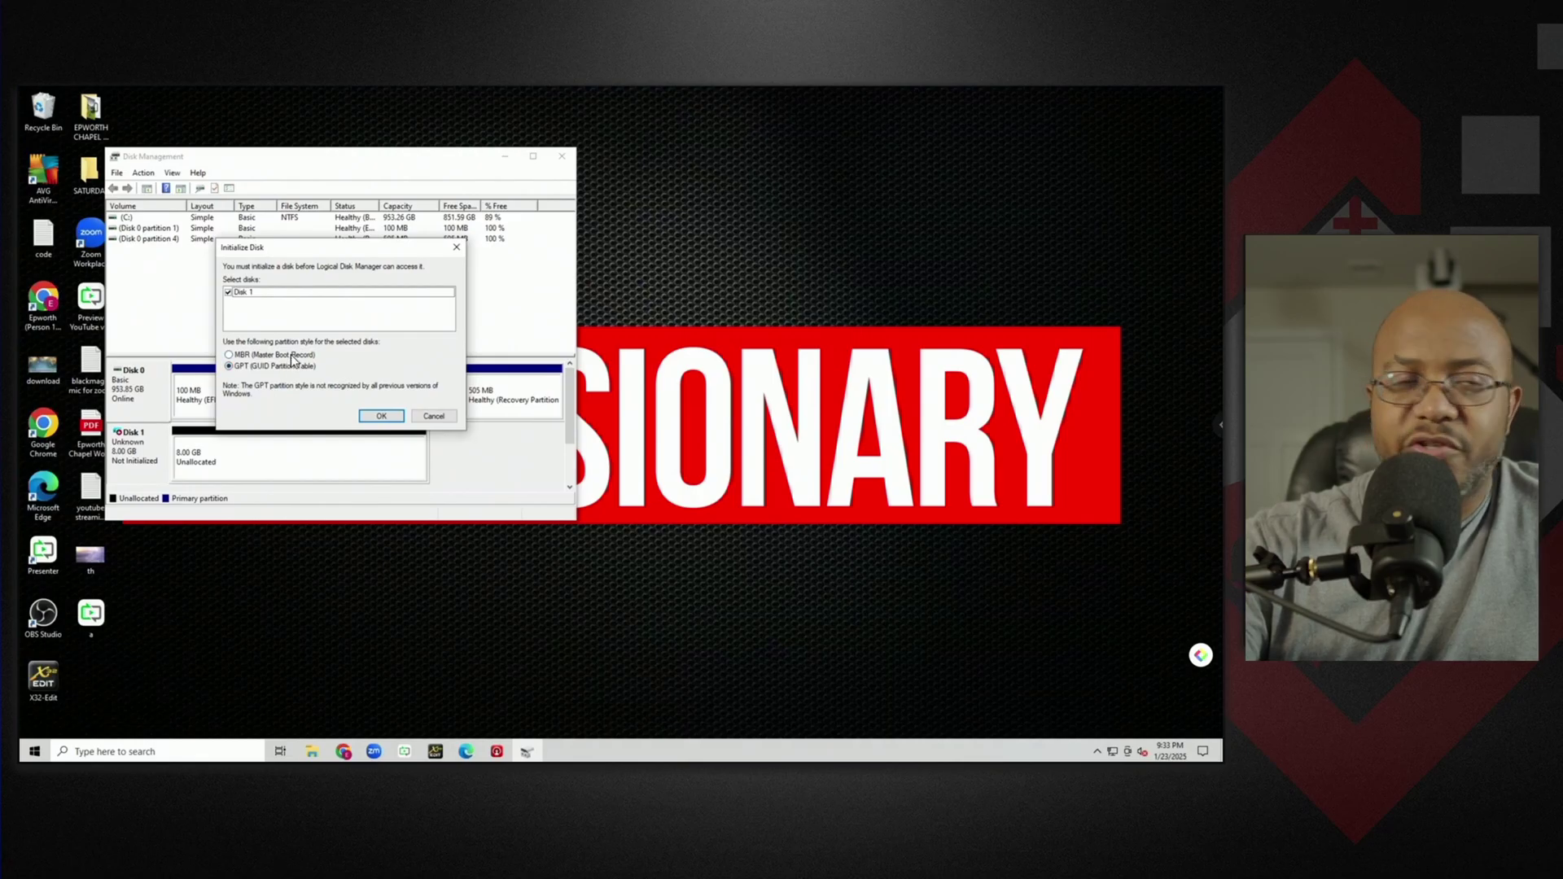
left_click(294, 357)
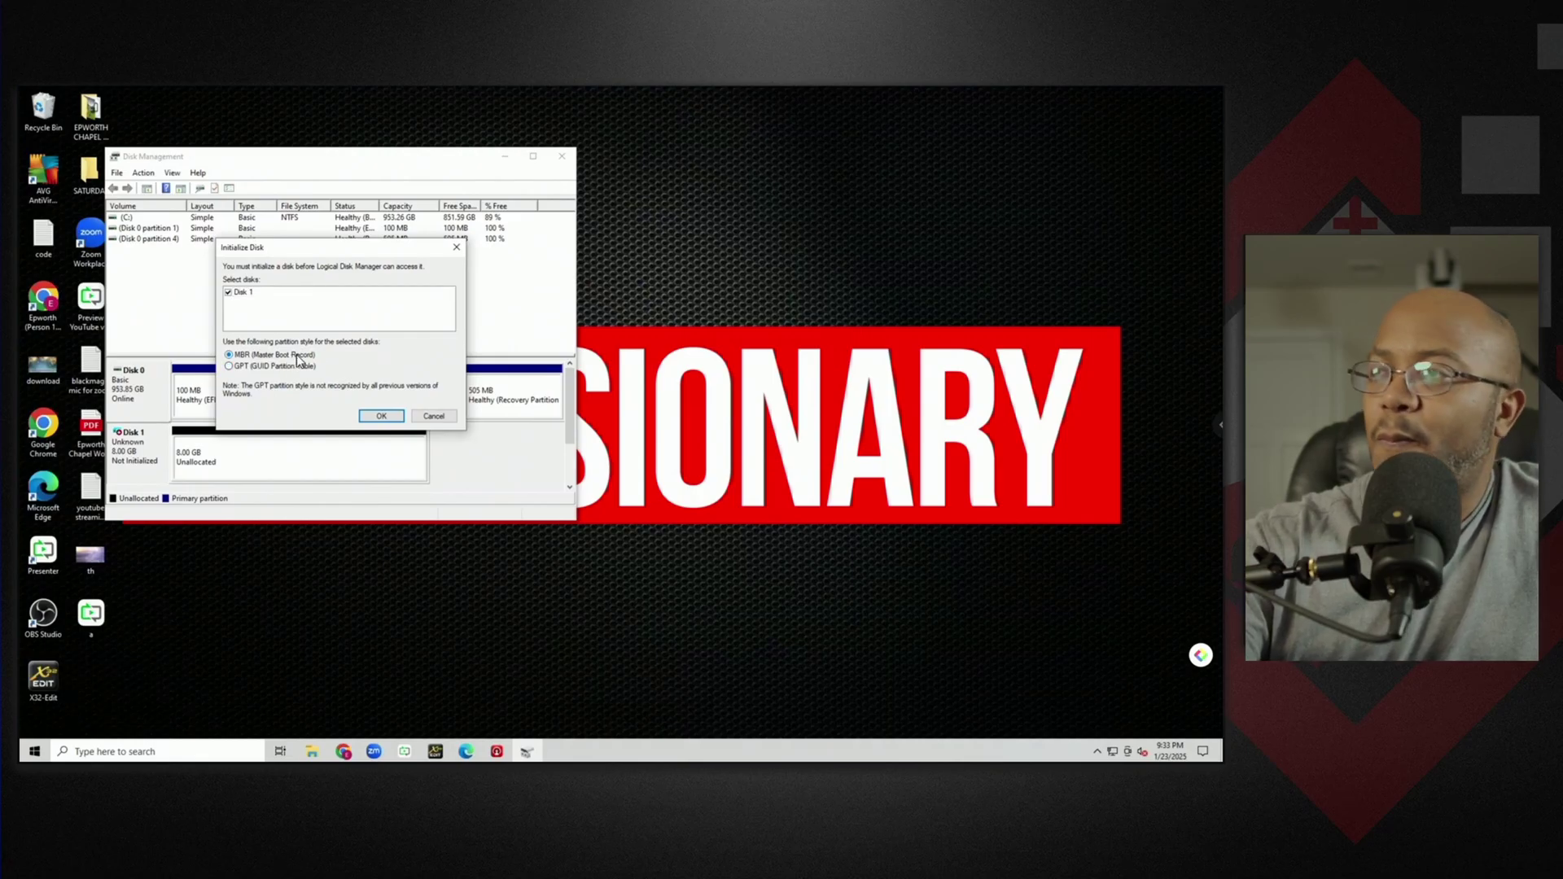
left_click(380, 417)
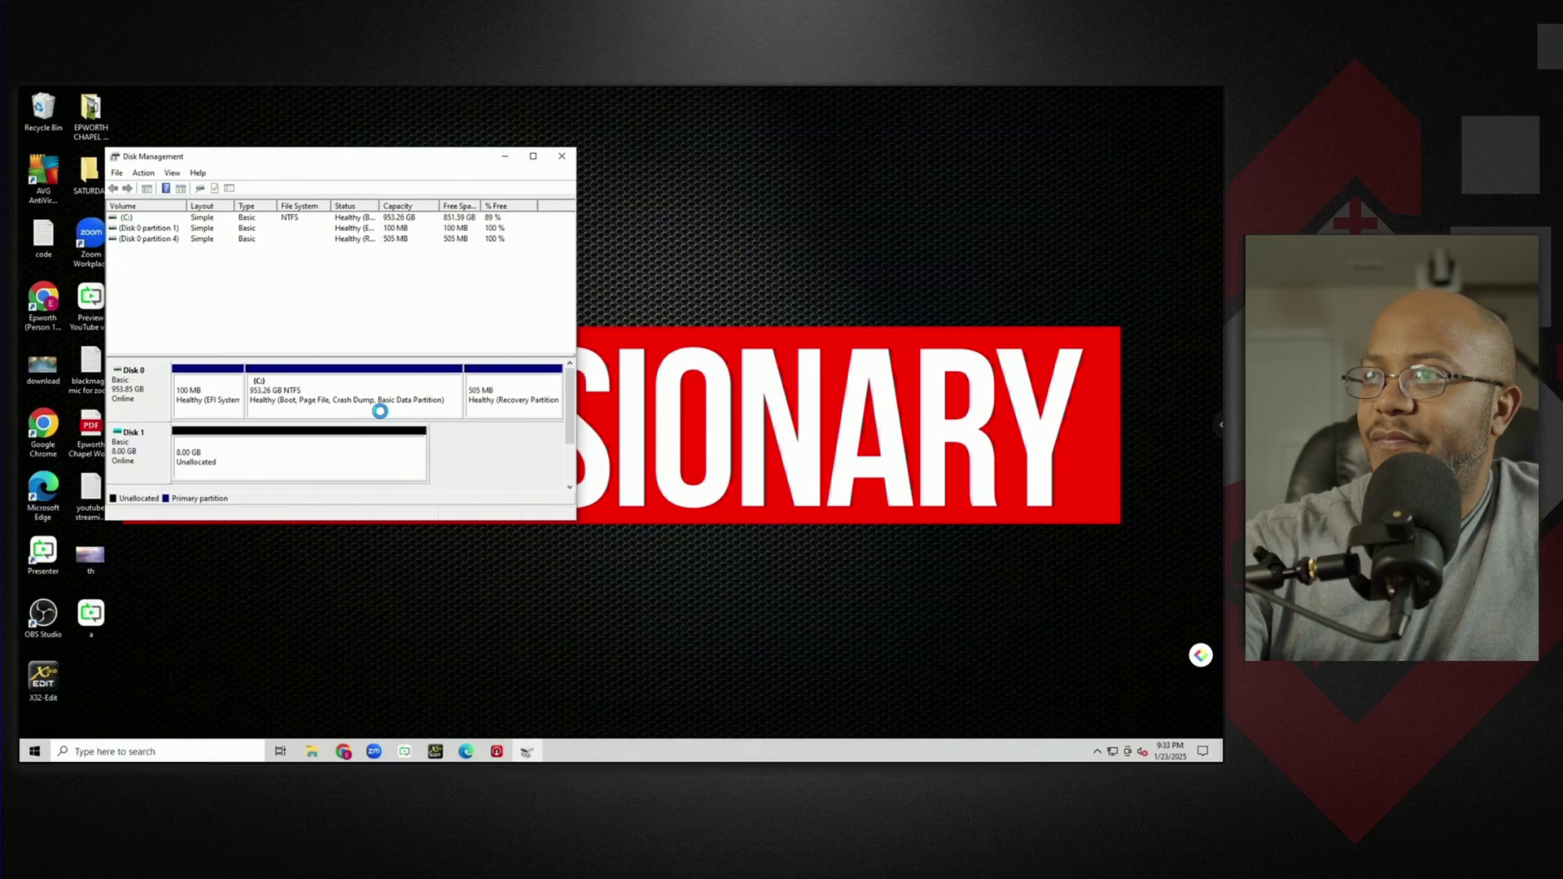
Make a full-size simple volume on Disk 1: drive D, NTFS, label New Volume, quick format.
right_click(273, 474)
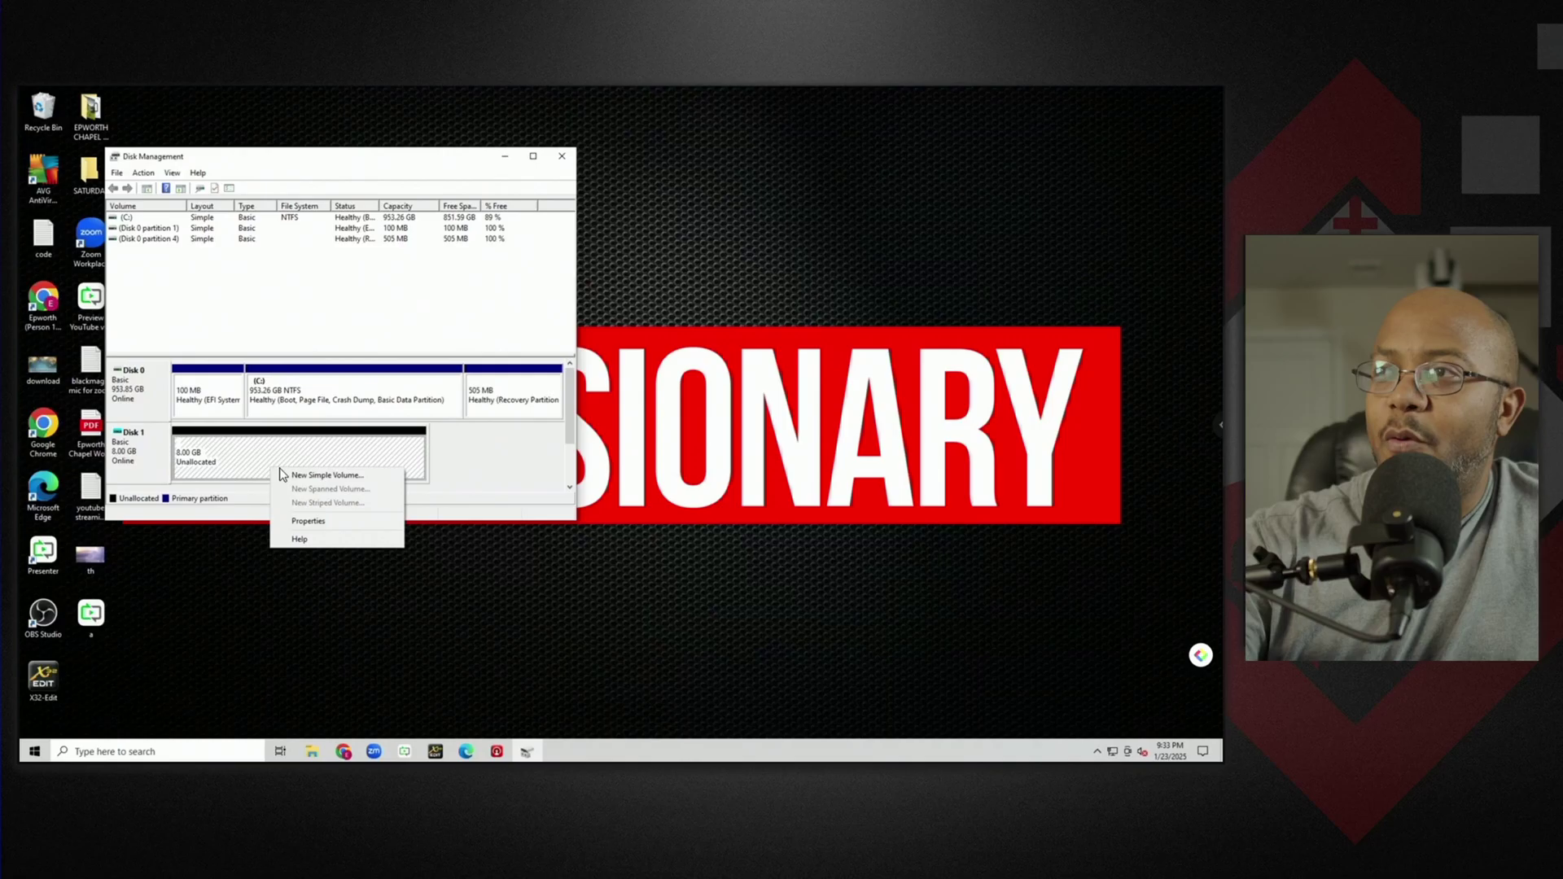
left_click(325, 477)
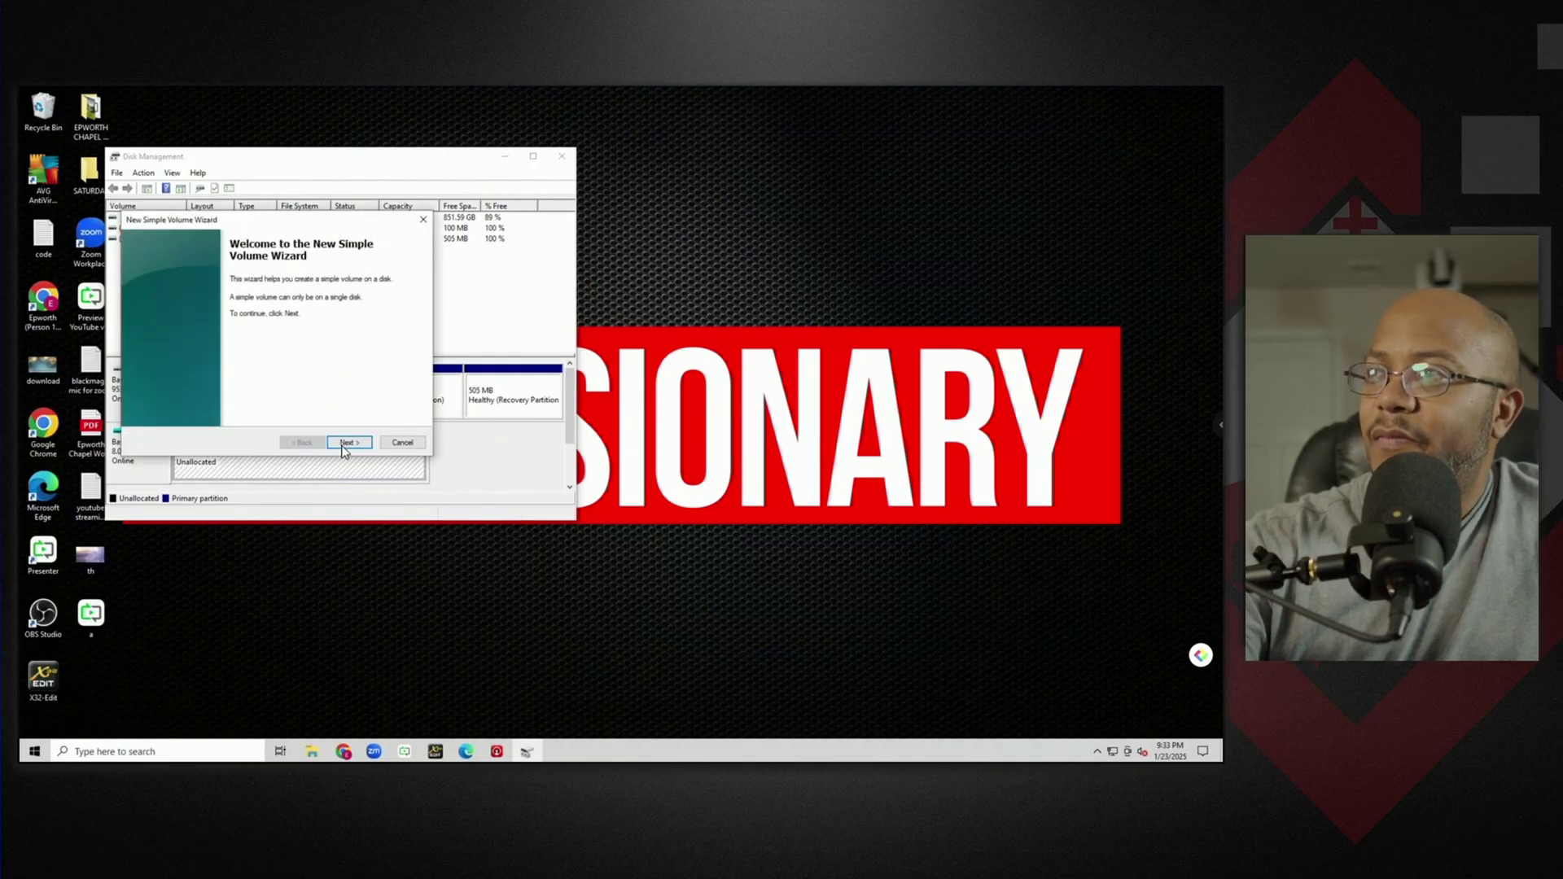
left_click(346, 443)
left_click(345, 446)
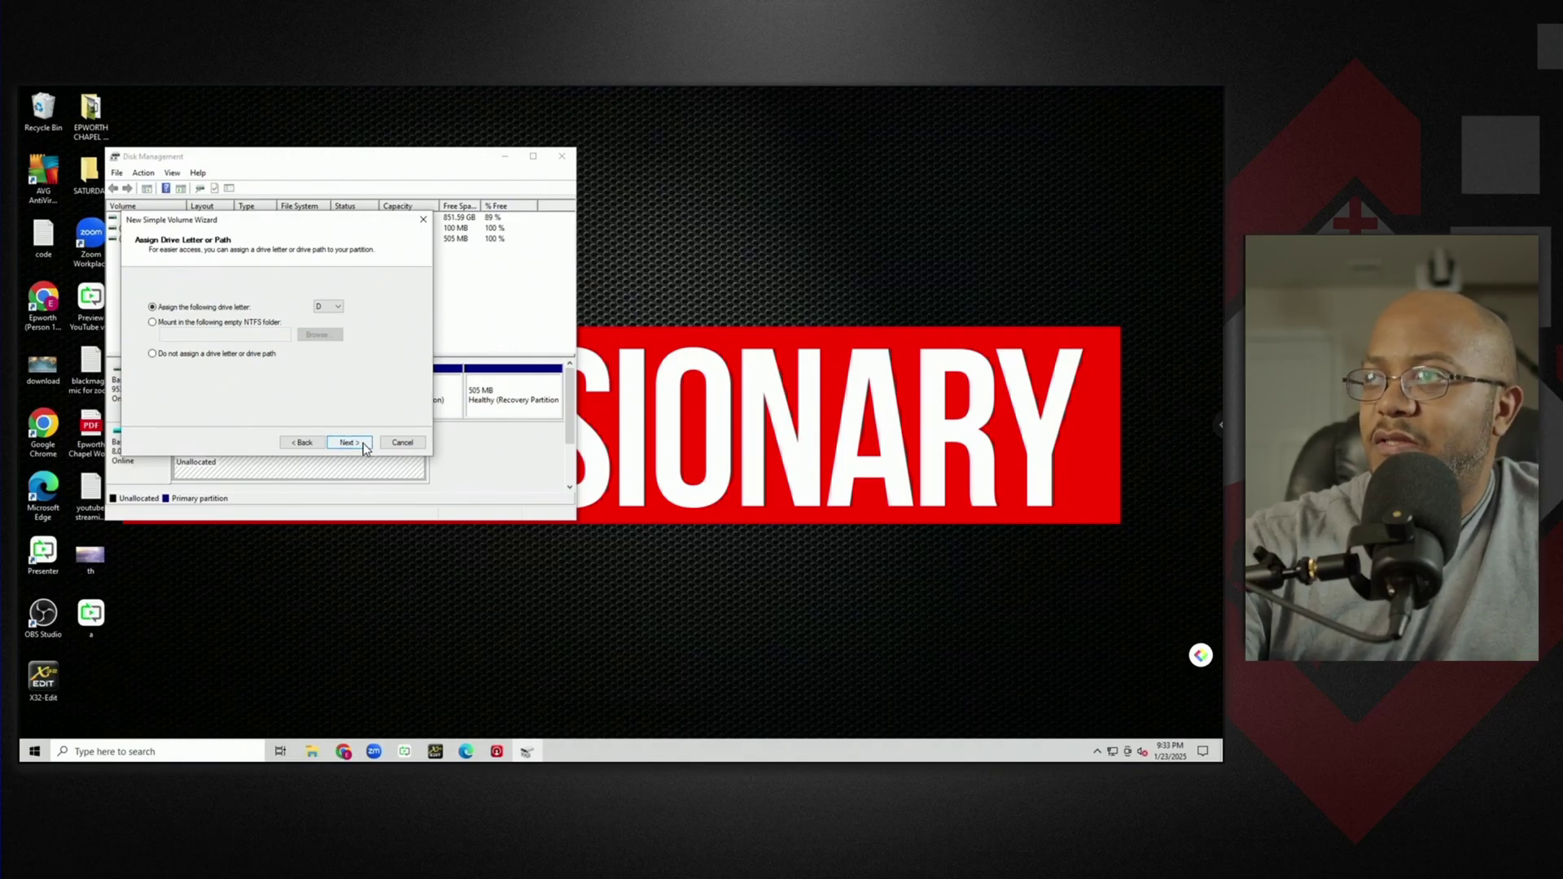
left_click(363, 444)
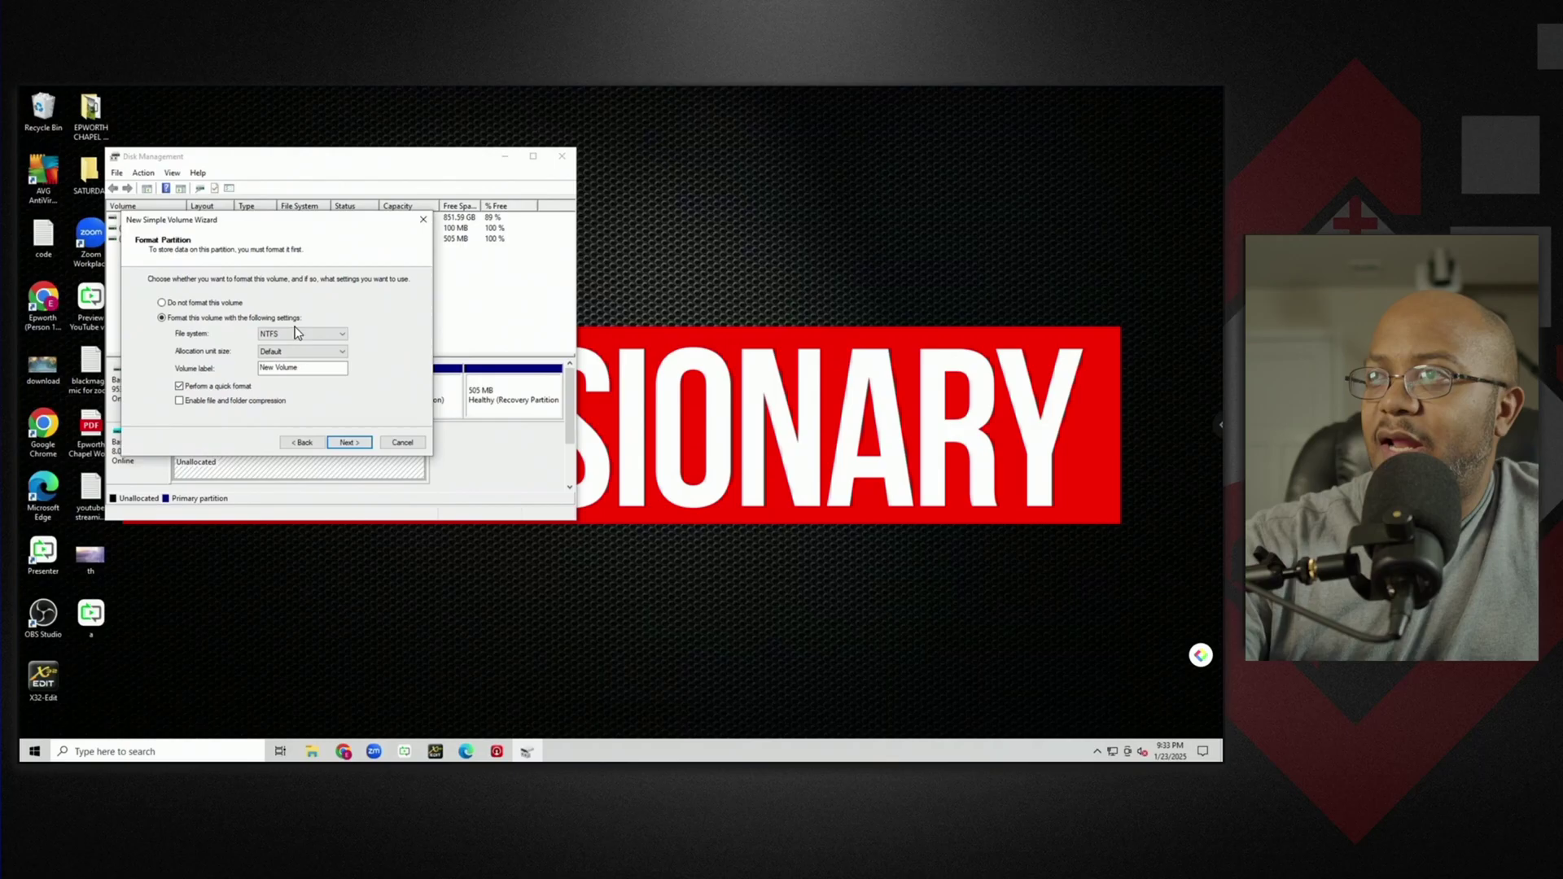
left_click(350, 444)
left_click(354, 444)
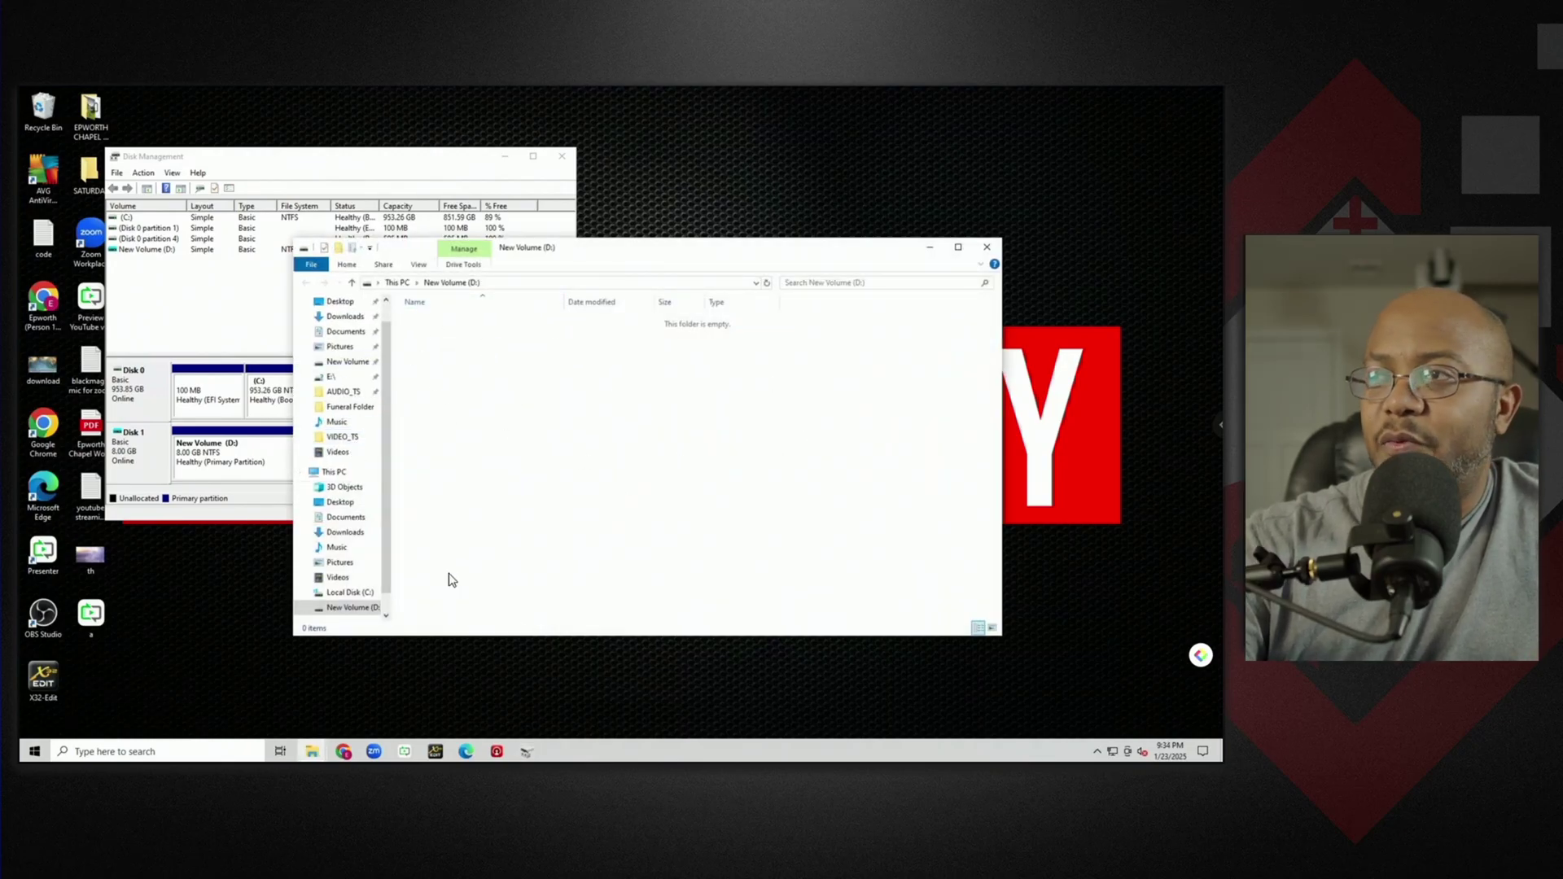
Close Disk Management and eject New Volume (D:) from This PC.
left_click(334, 472)
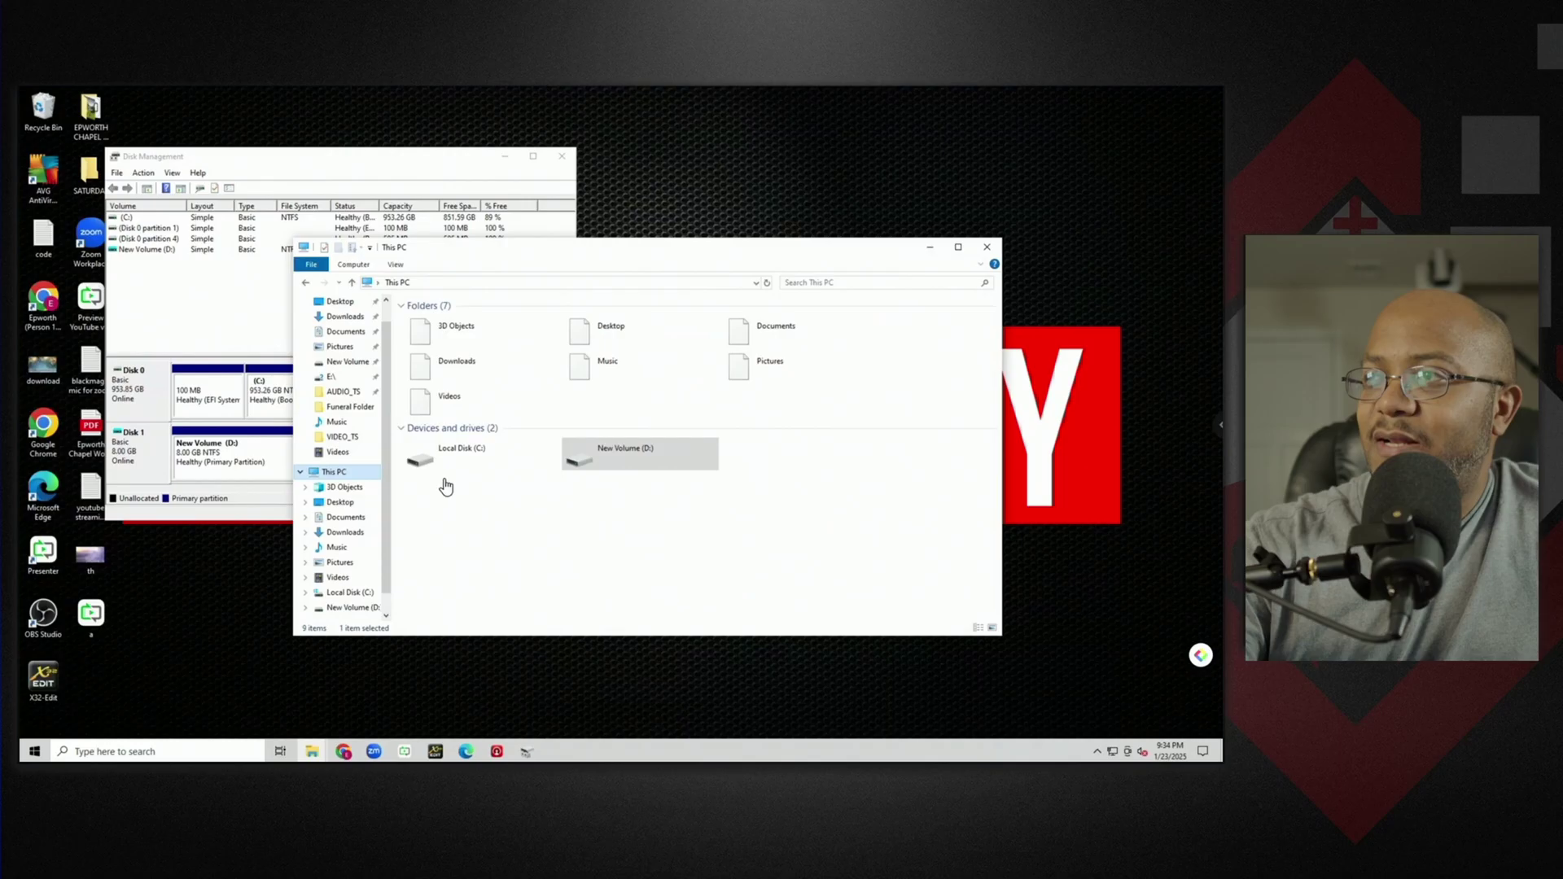
left_click(562, 158)
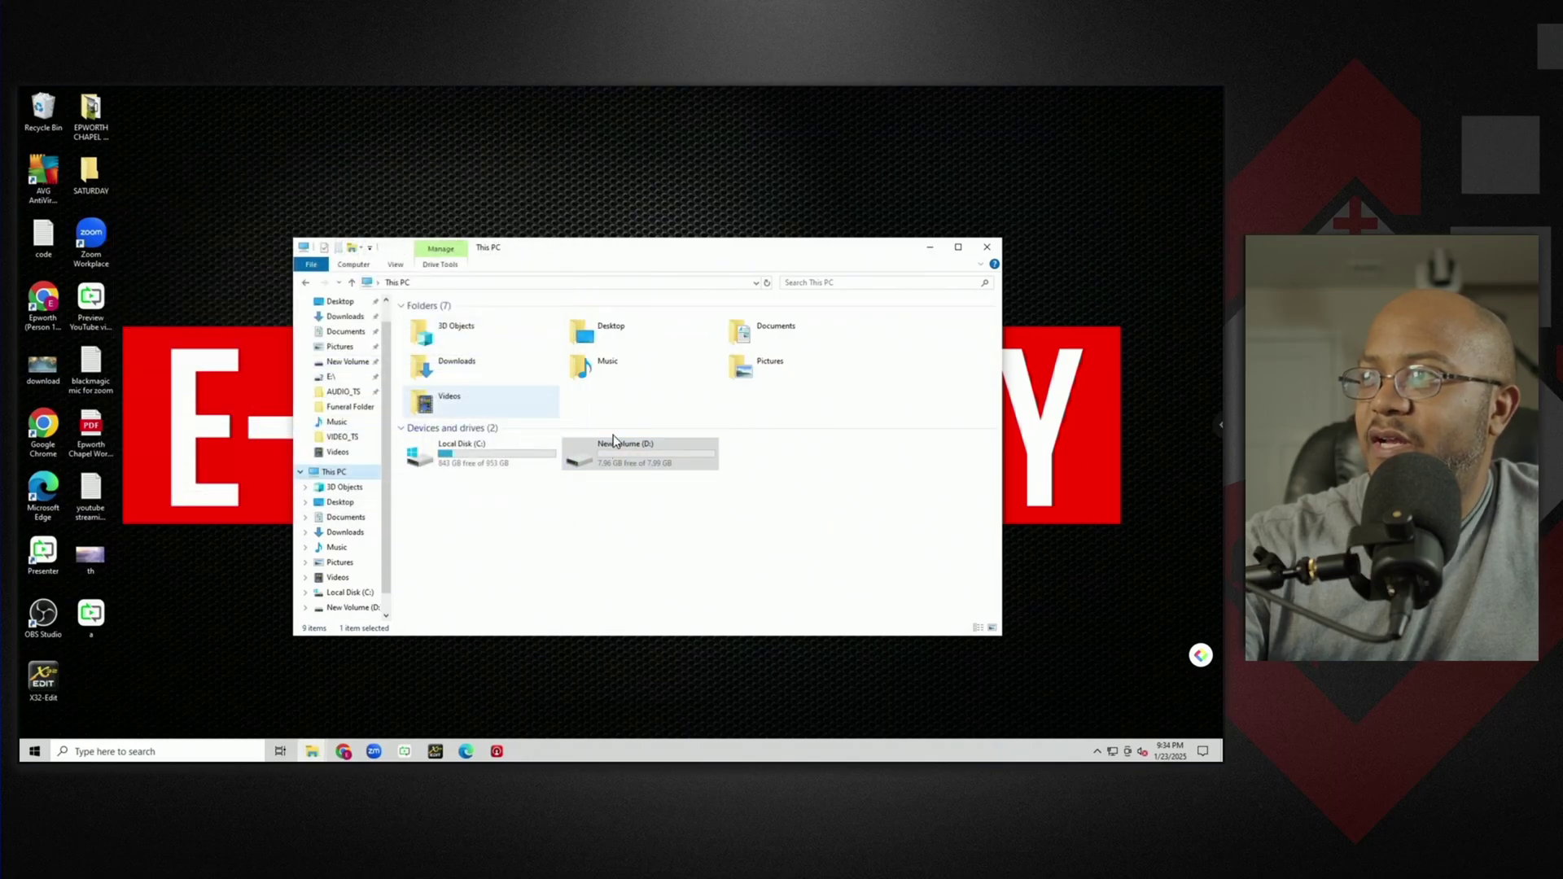
right_click(610, 459)
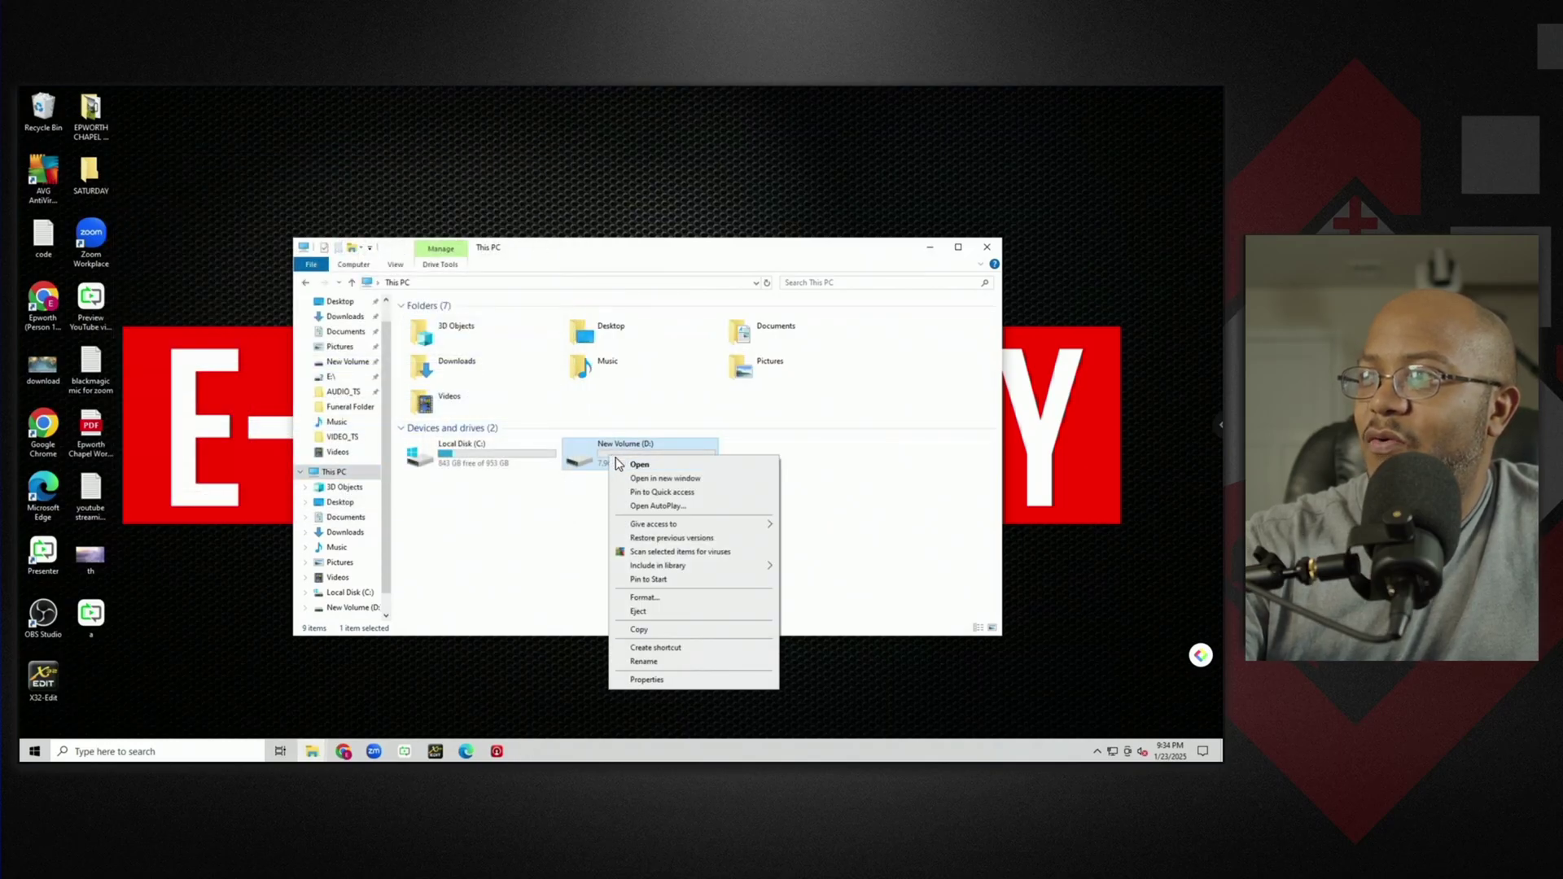
left_click(657, 612)
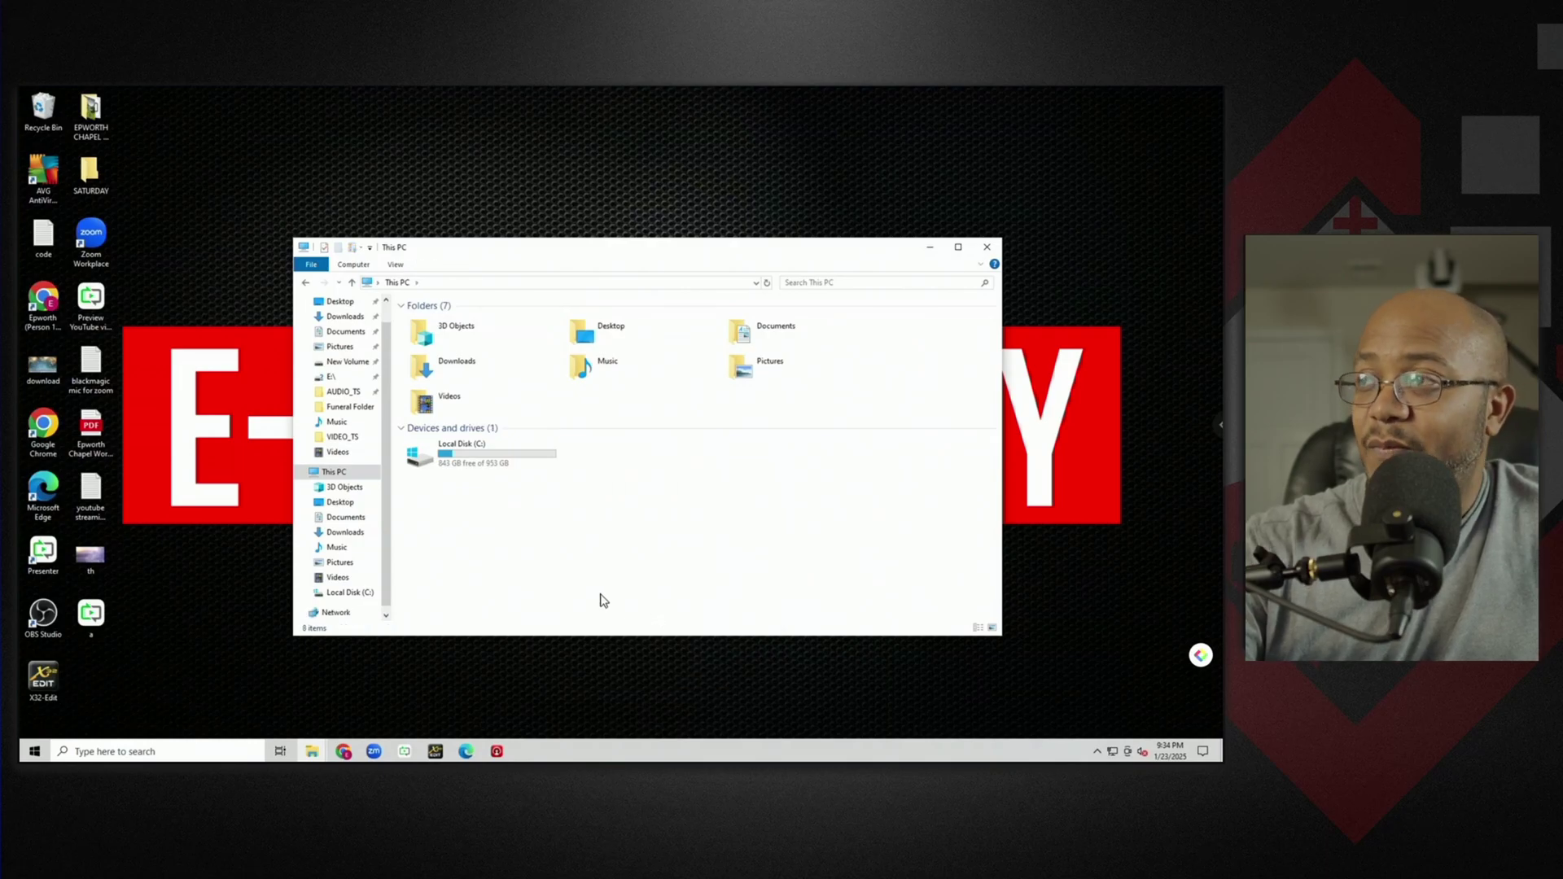
Sort Downloads by date modified, newest first, then mount the virtualusb disk image from Documents.
double_click(484, 363)
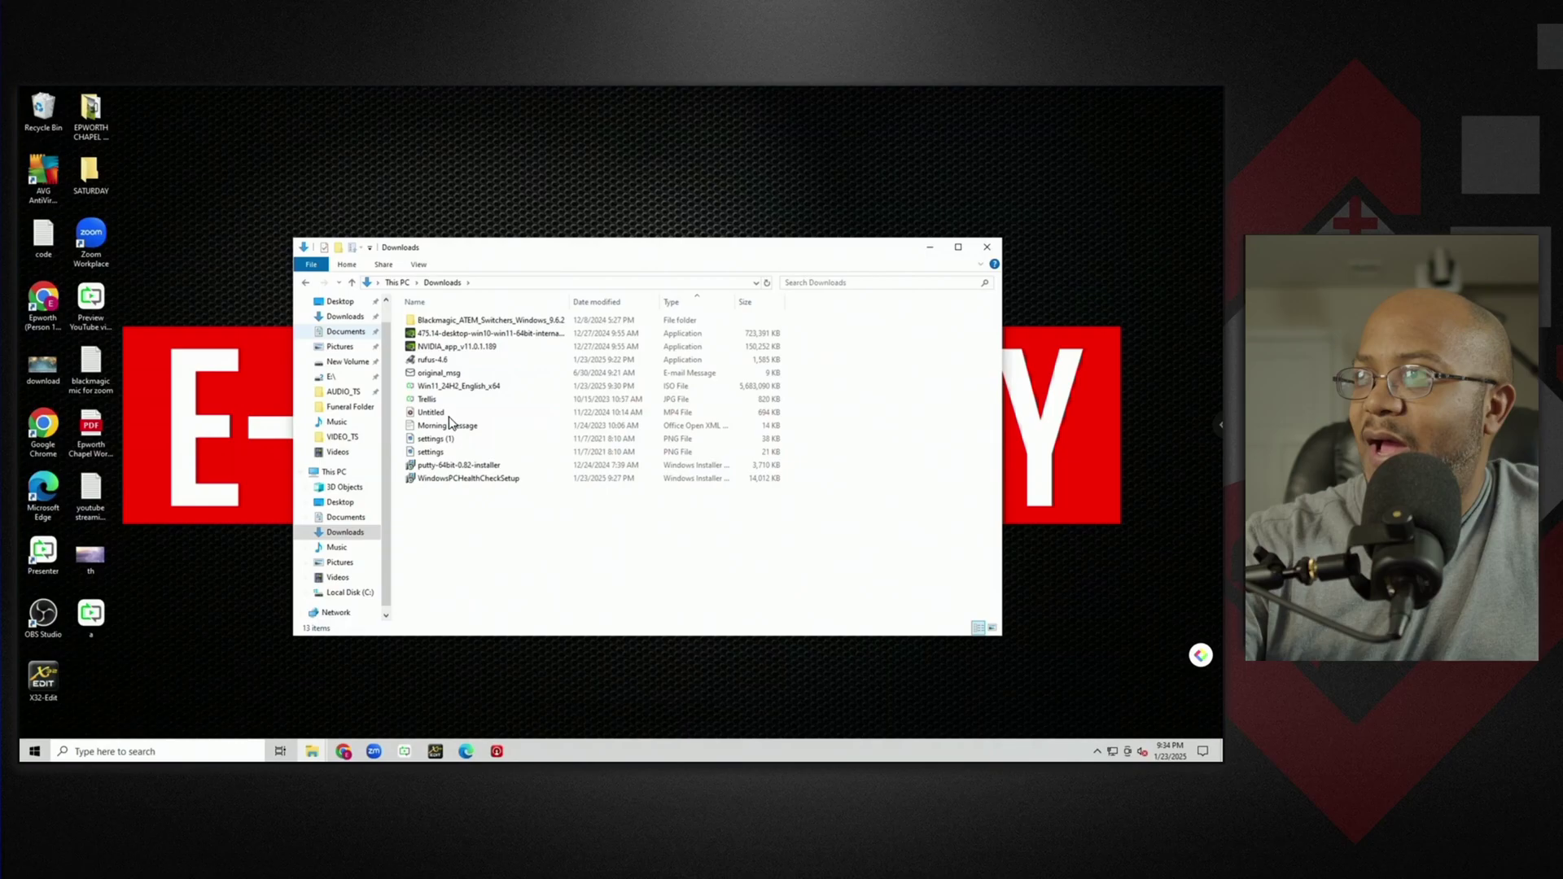
left_click(614, 305)
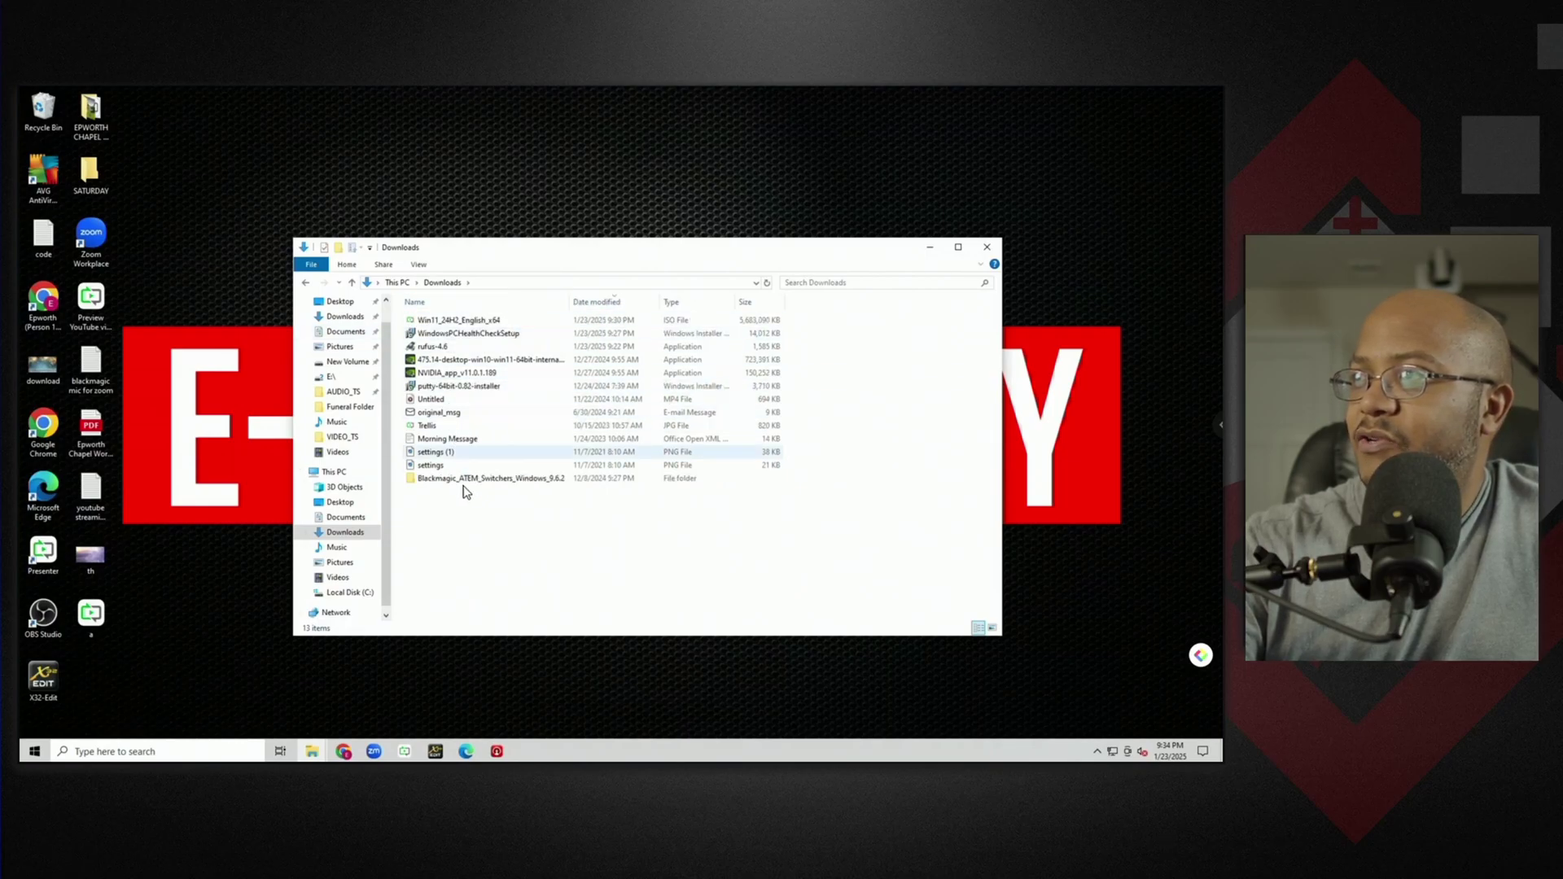
left_click(347, 519)
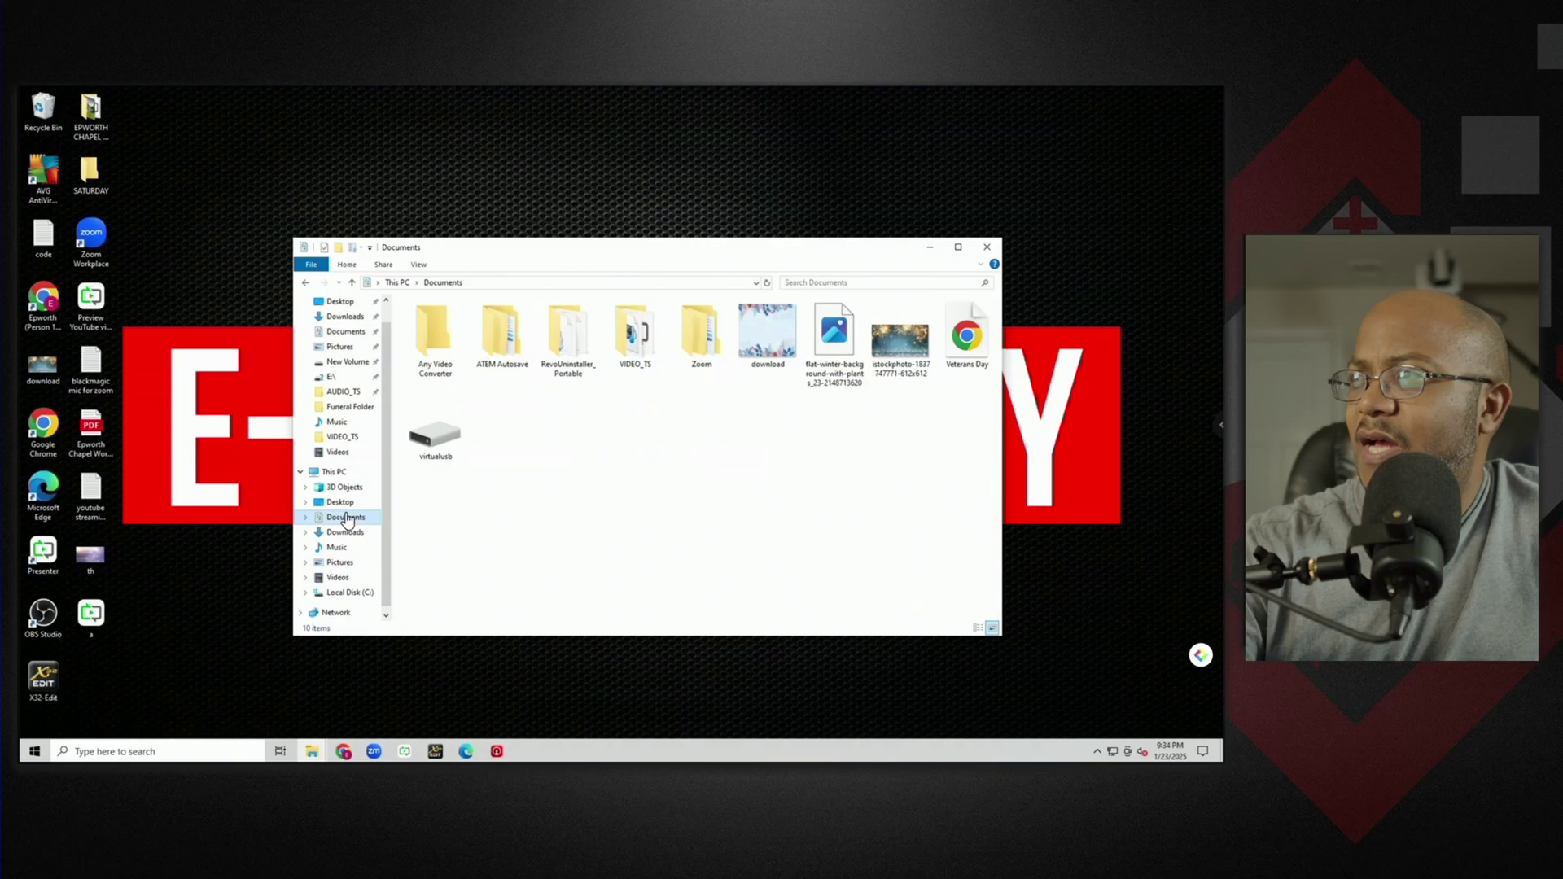
right_click(436, 446)
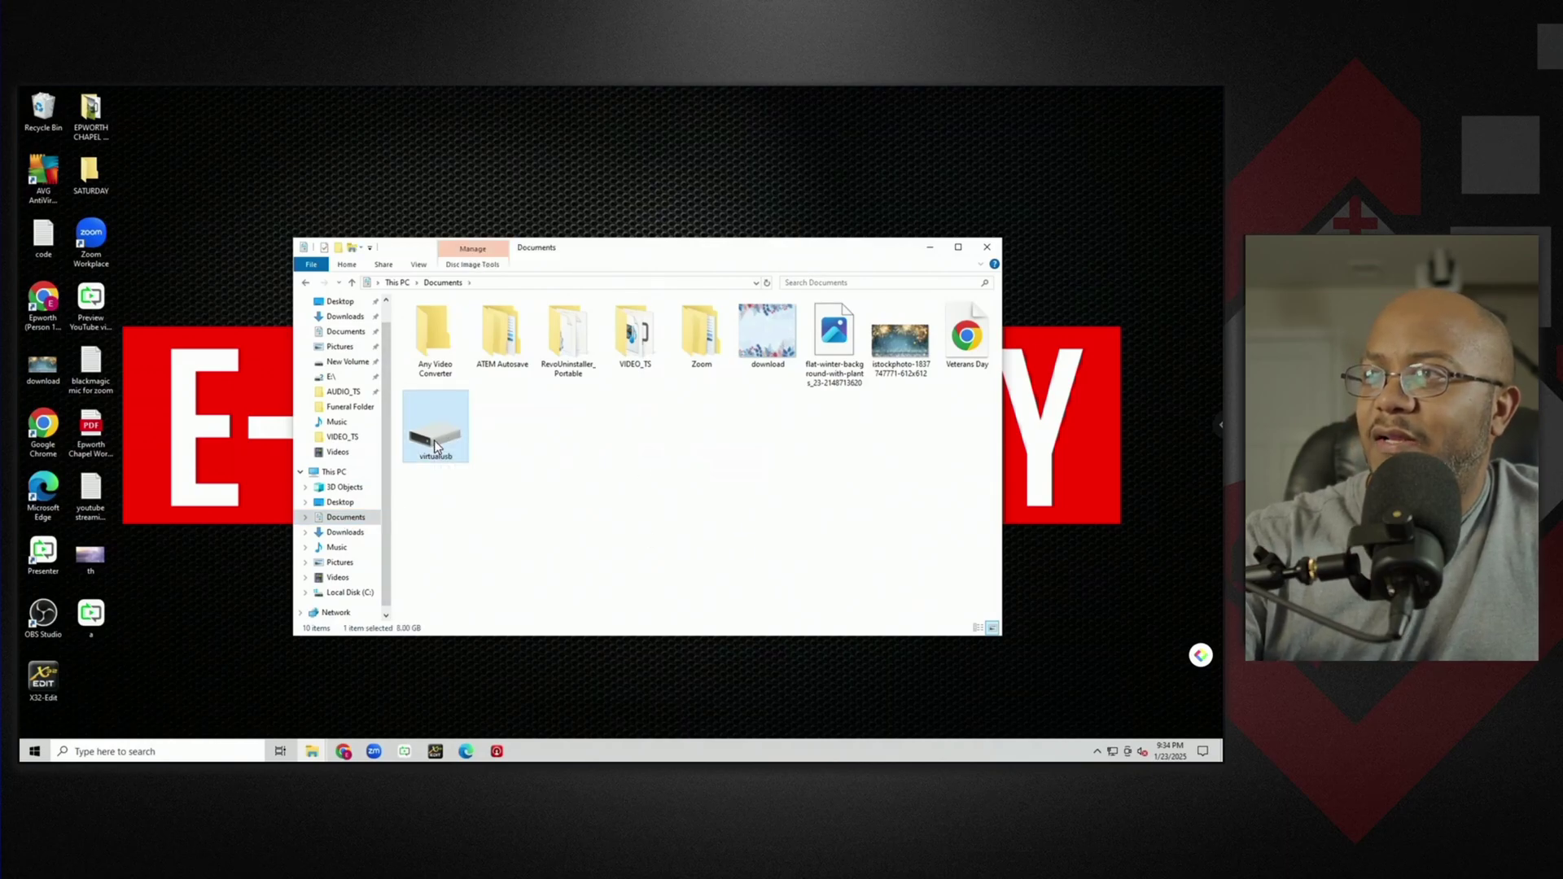
left_click(468, 454)
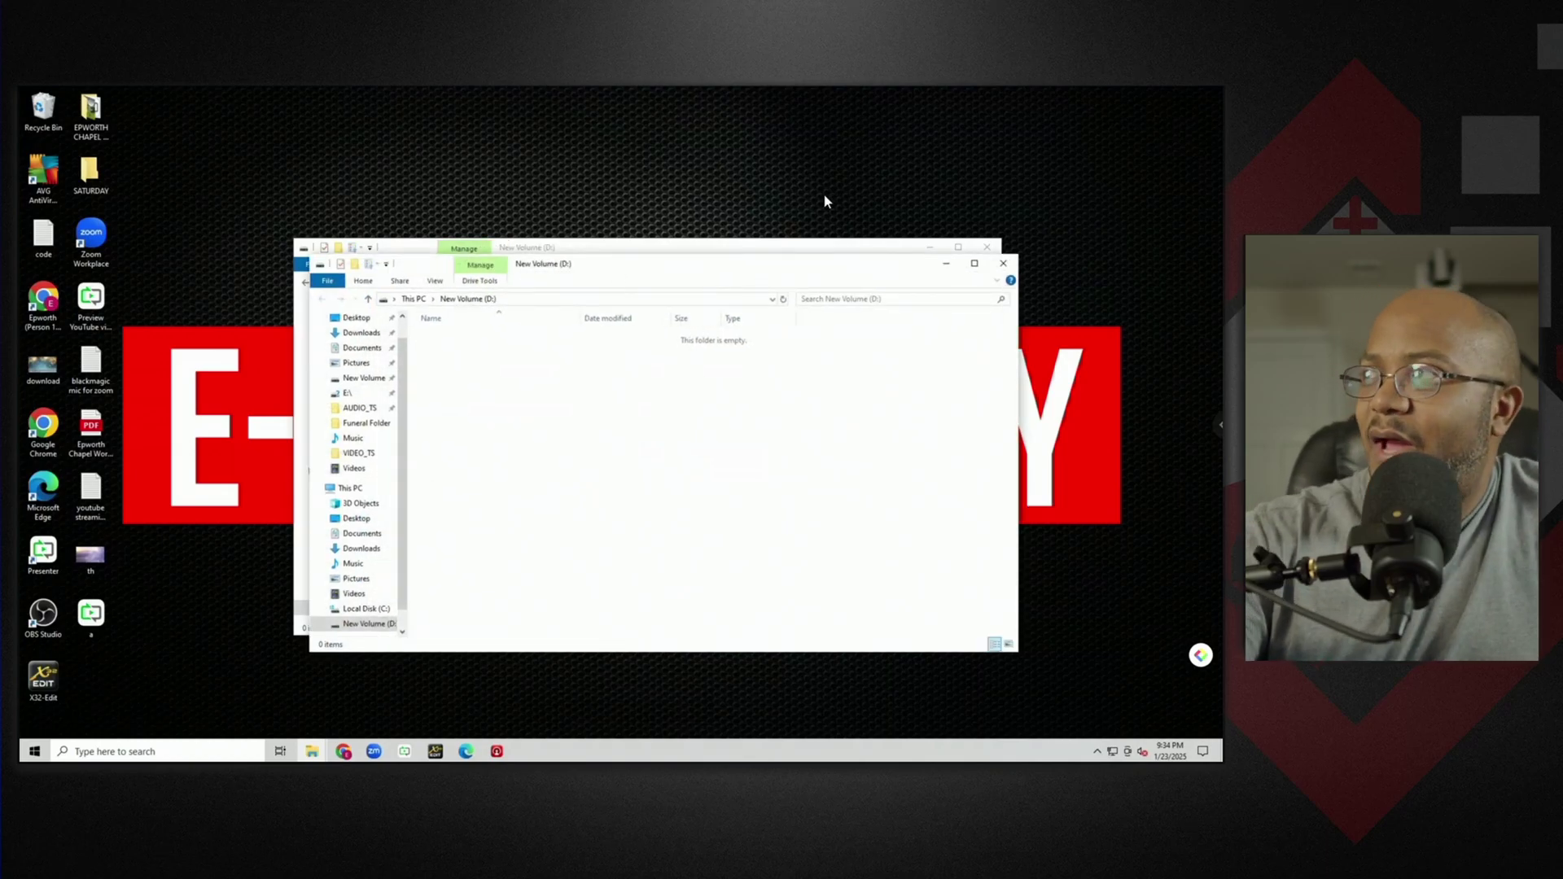
Close the duplicate D: window and select the rufus-4.6 application in Downloads.
left_click(1003, 263)
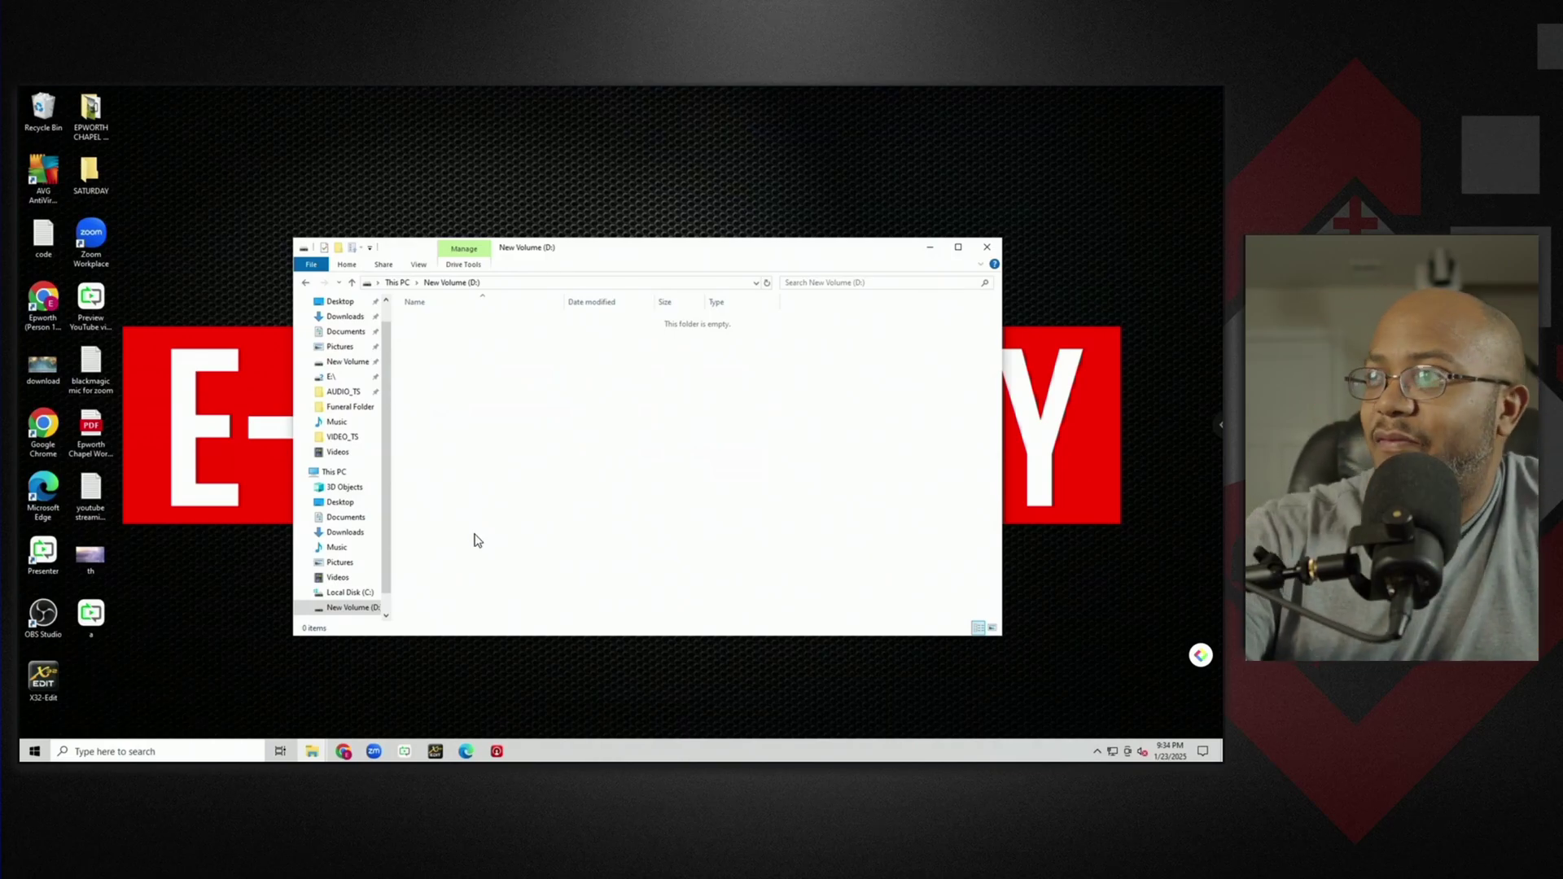
left_click(363, 323)
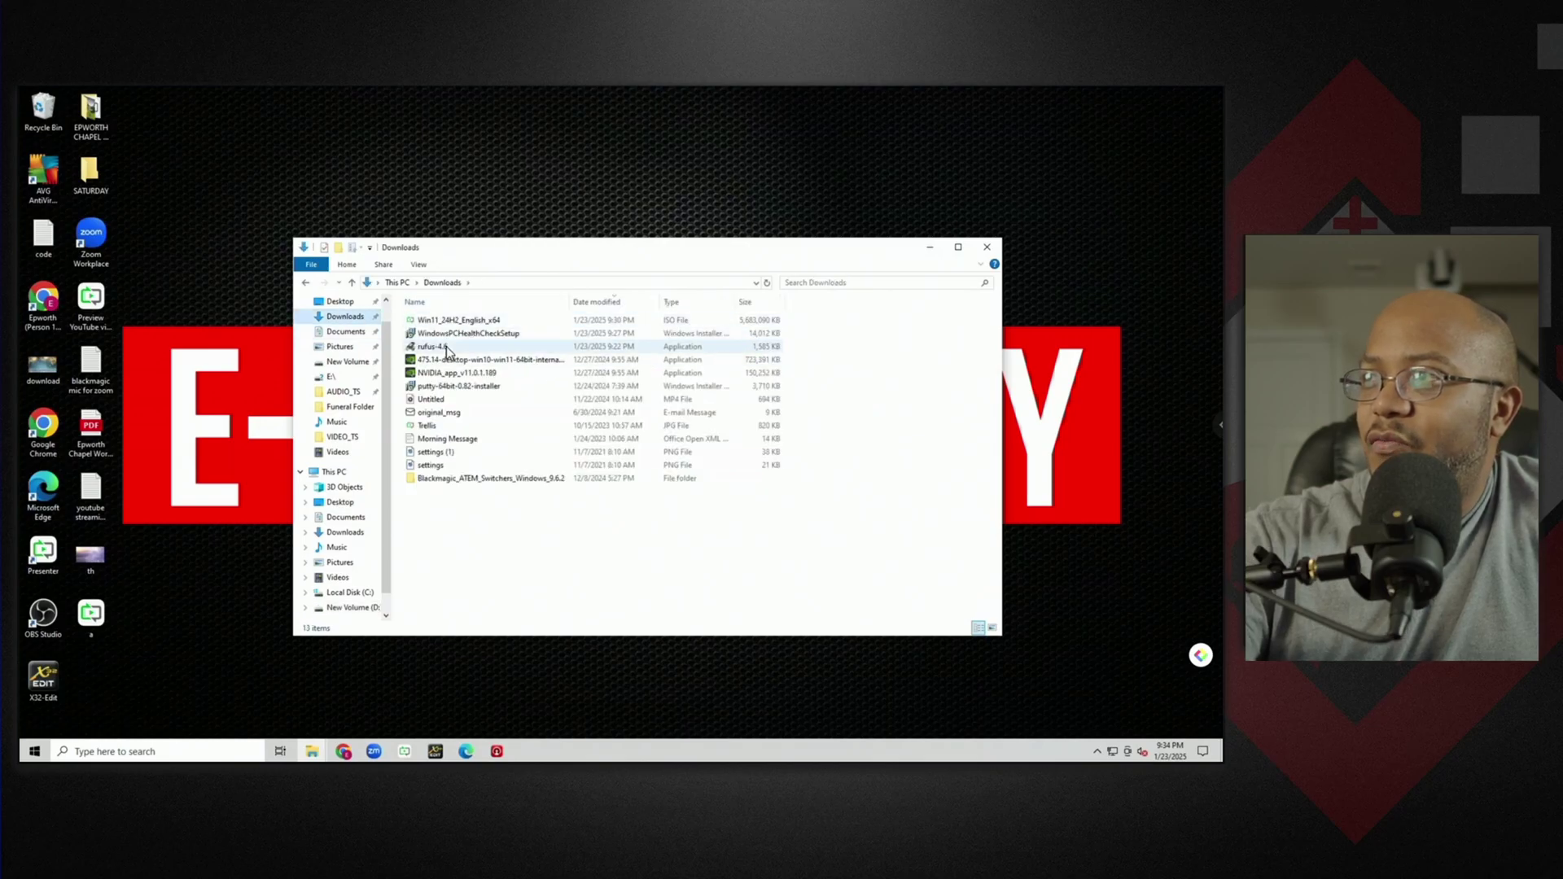
left_click(437, 347)
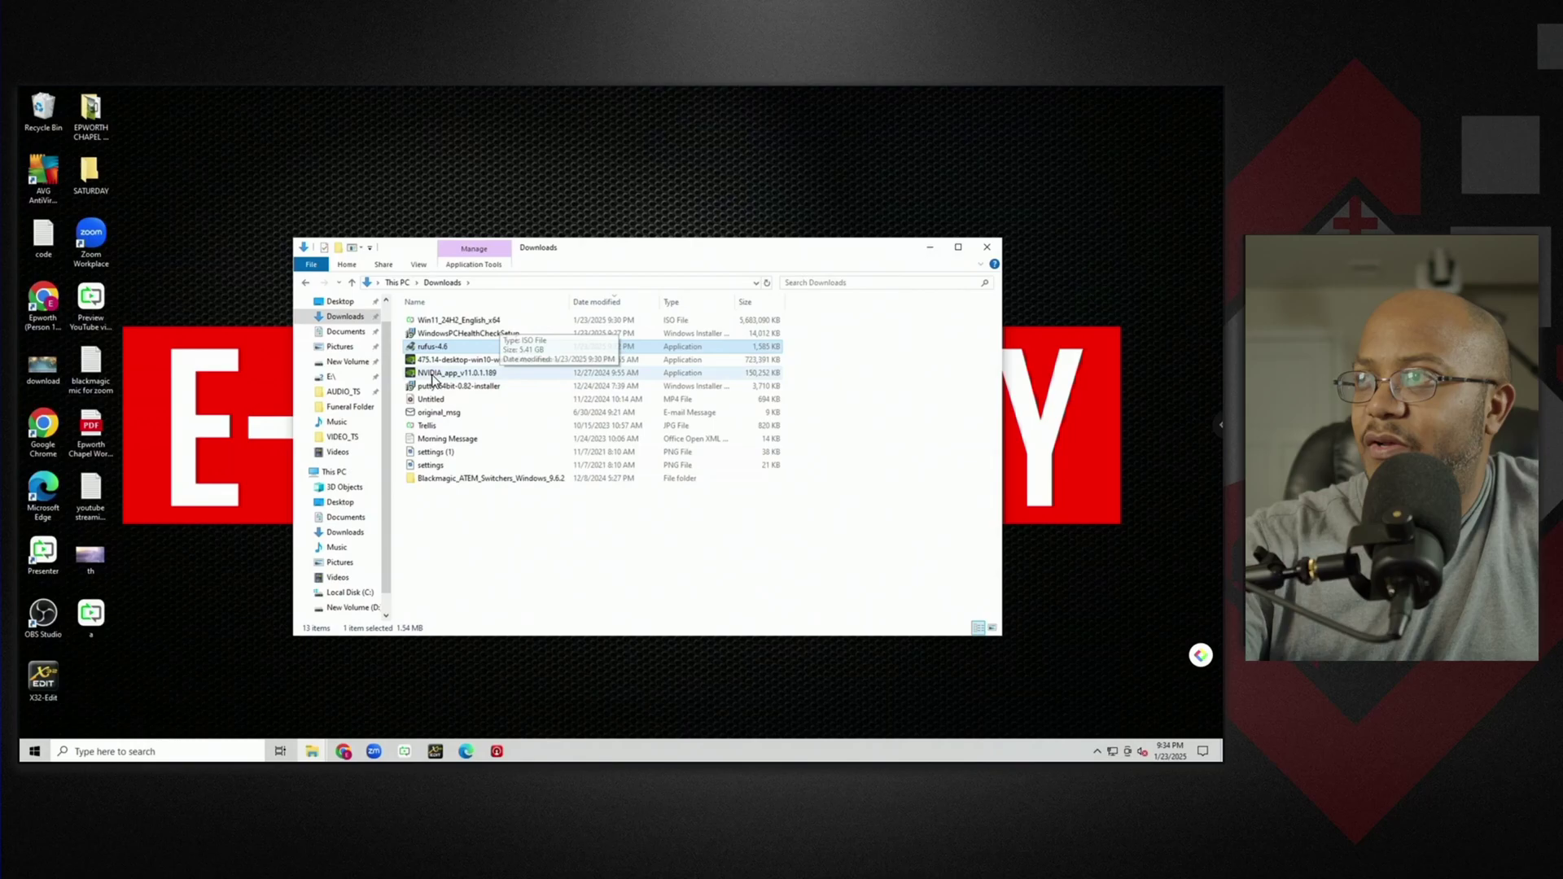
Launch rufus-4.6 with administrator rights, declining online update checks.
double_click(437, 348)
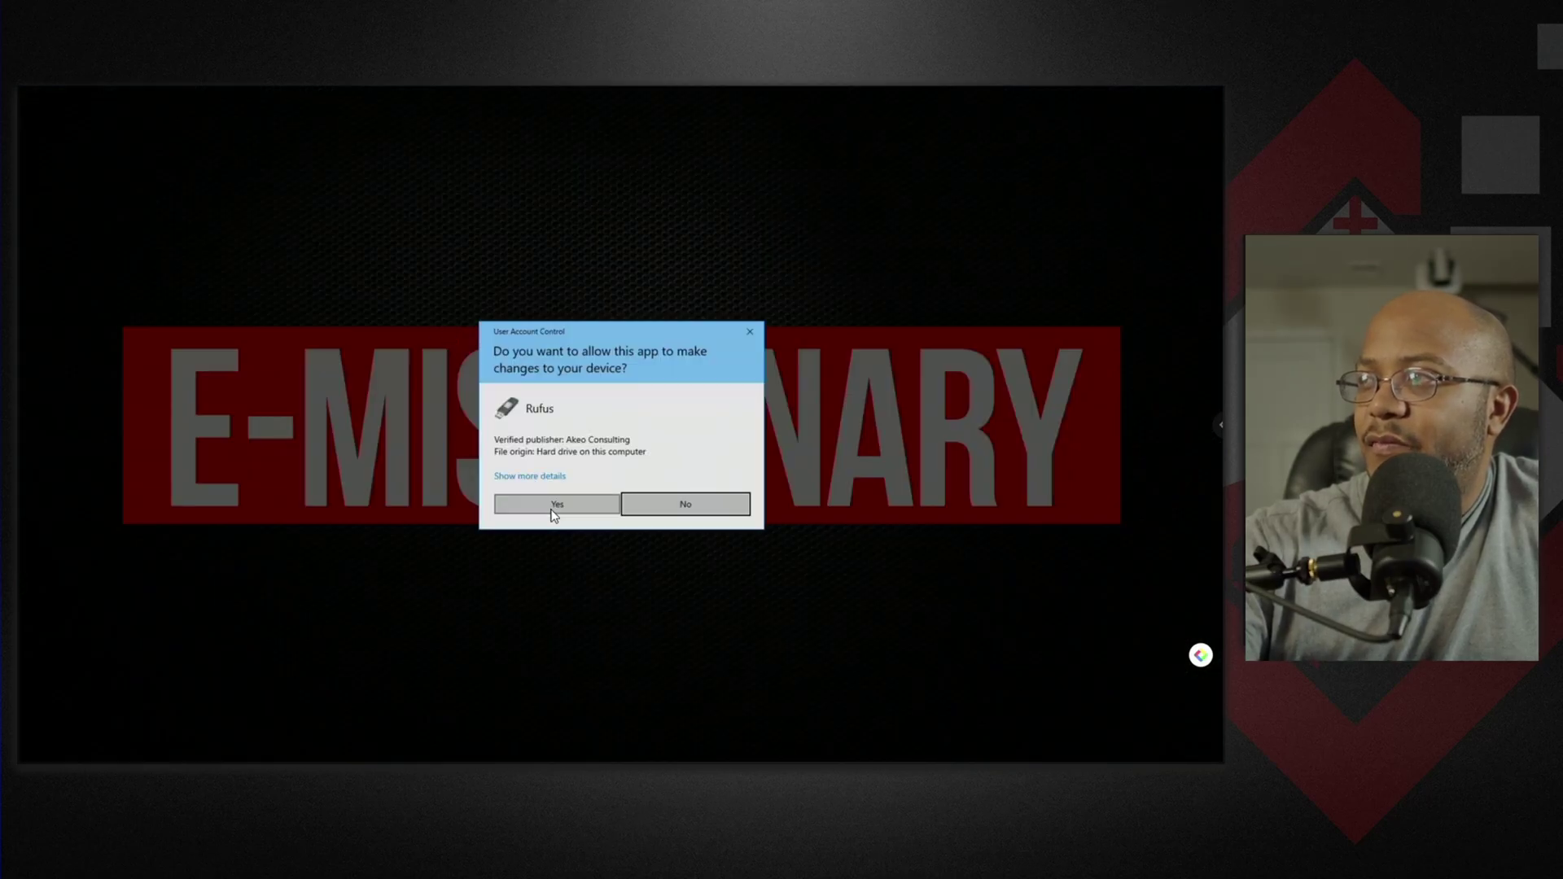
left_click(550, 507)
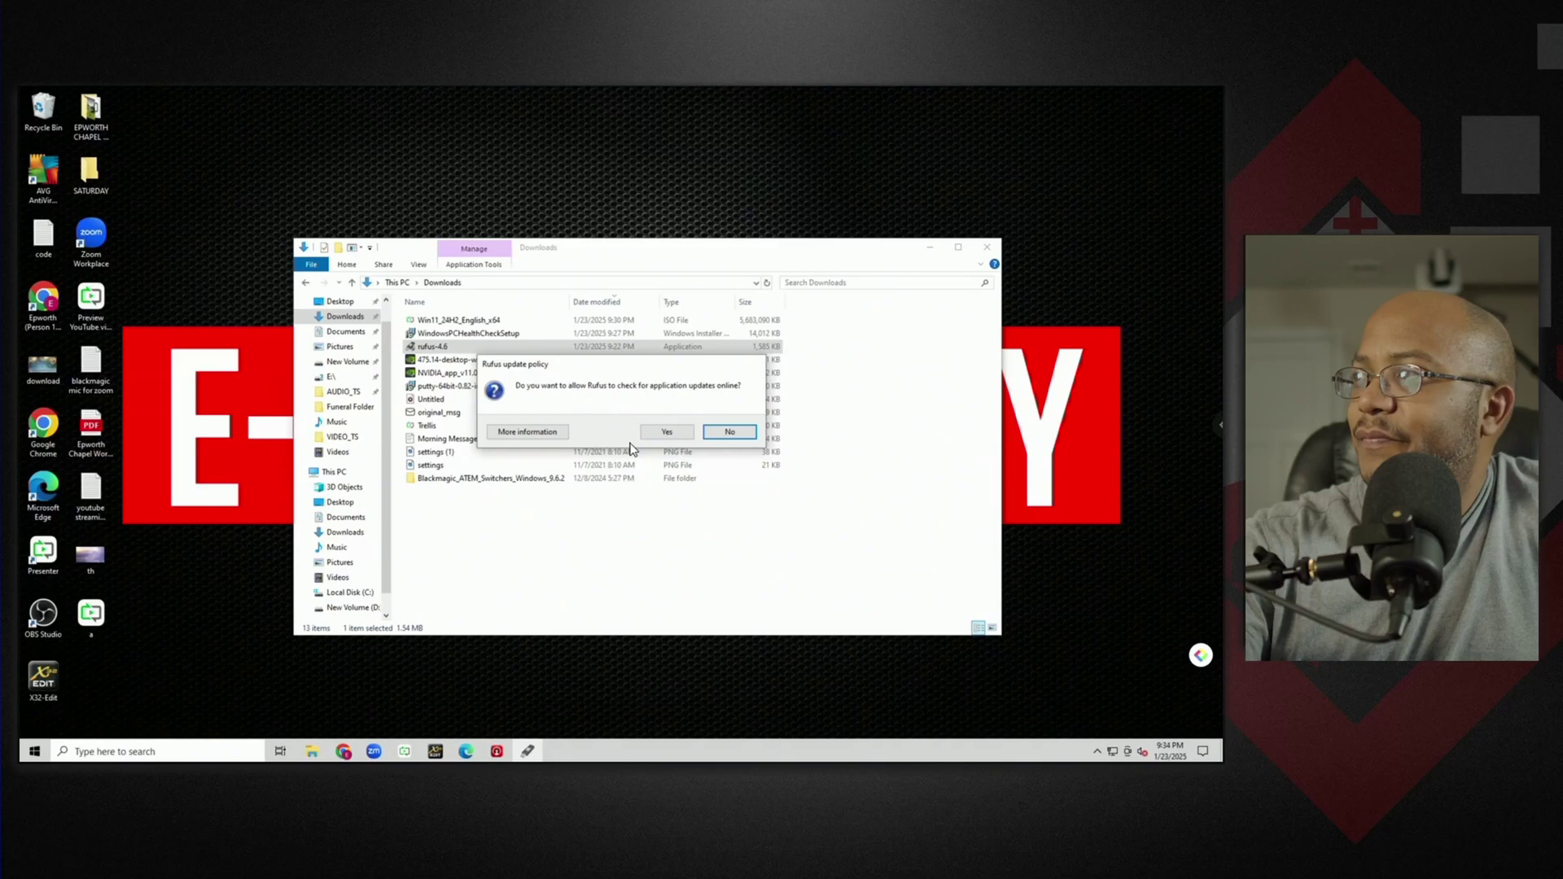
left_click(729, 432)
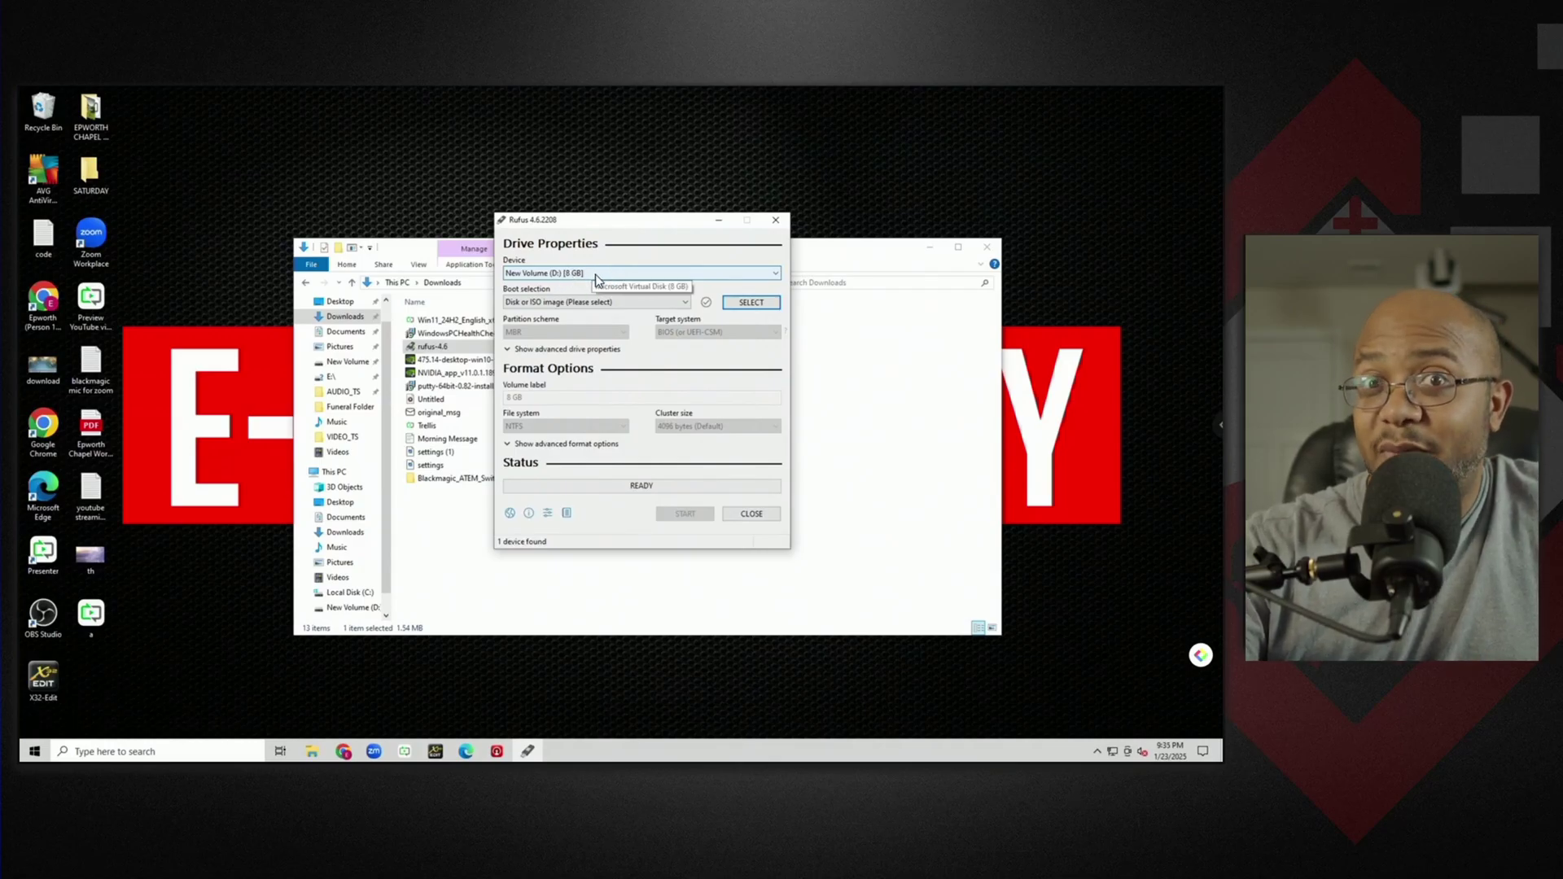
Target New Volume (D:) and load Win11_24H2_English_x64.iso as the boot image.
left_click(639, 275)
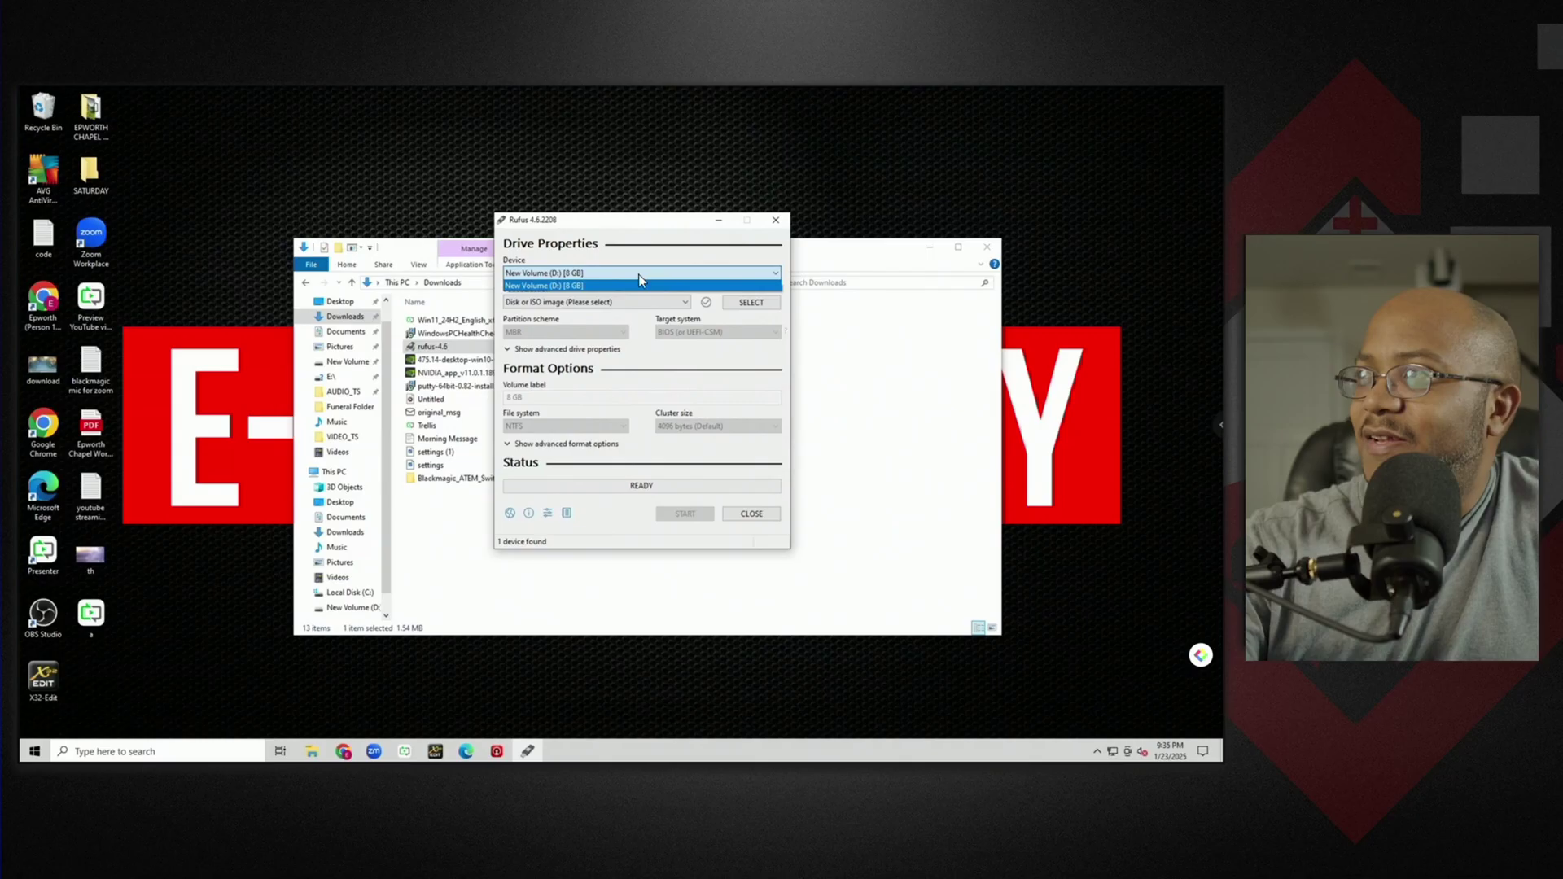
left_click(652, 256)
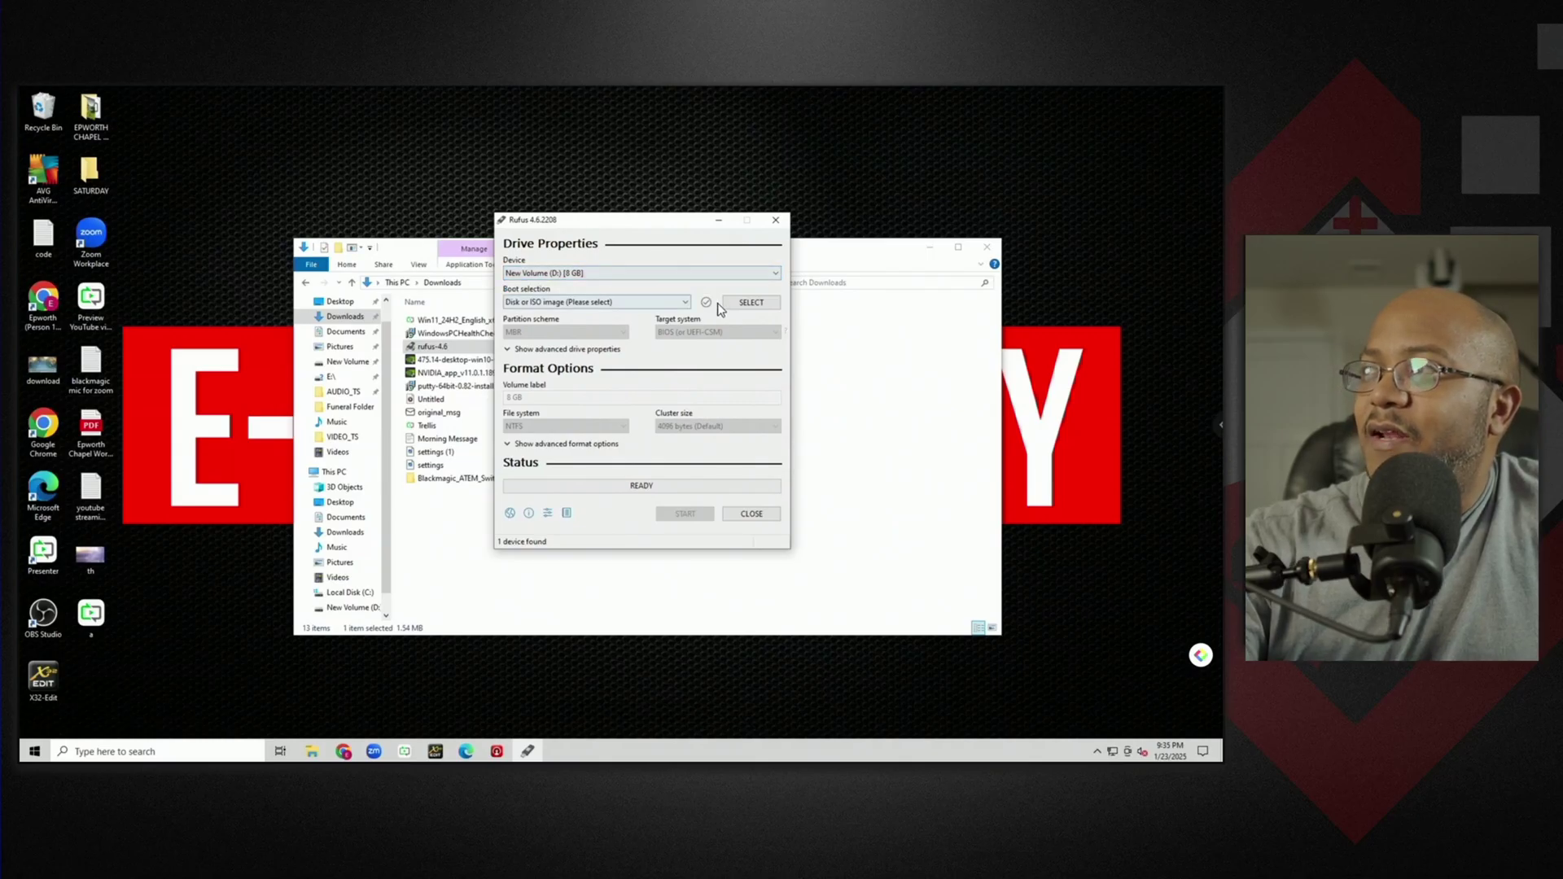
left_click(750, 303)
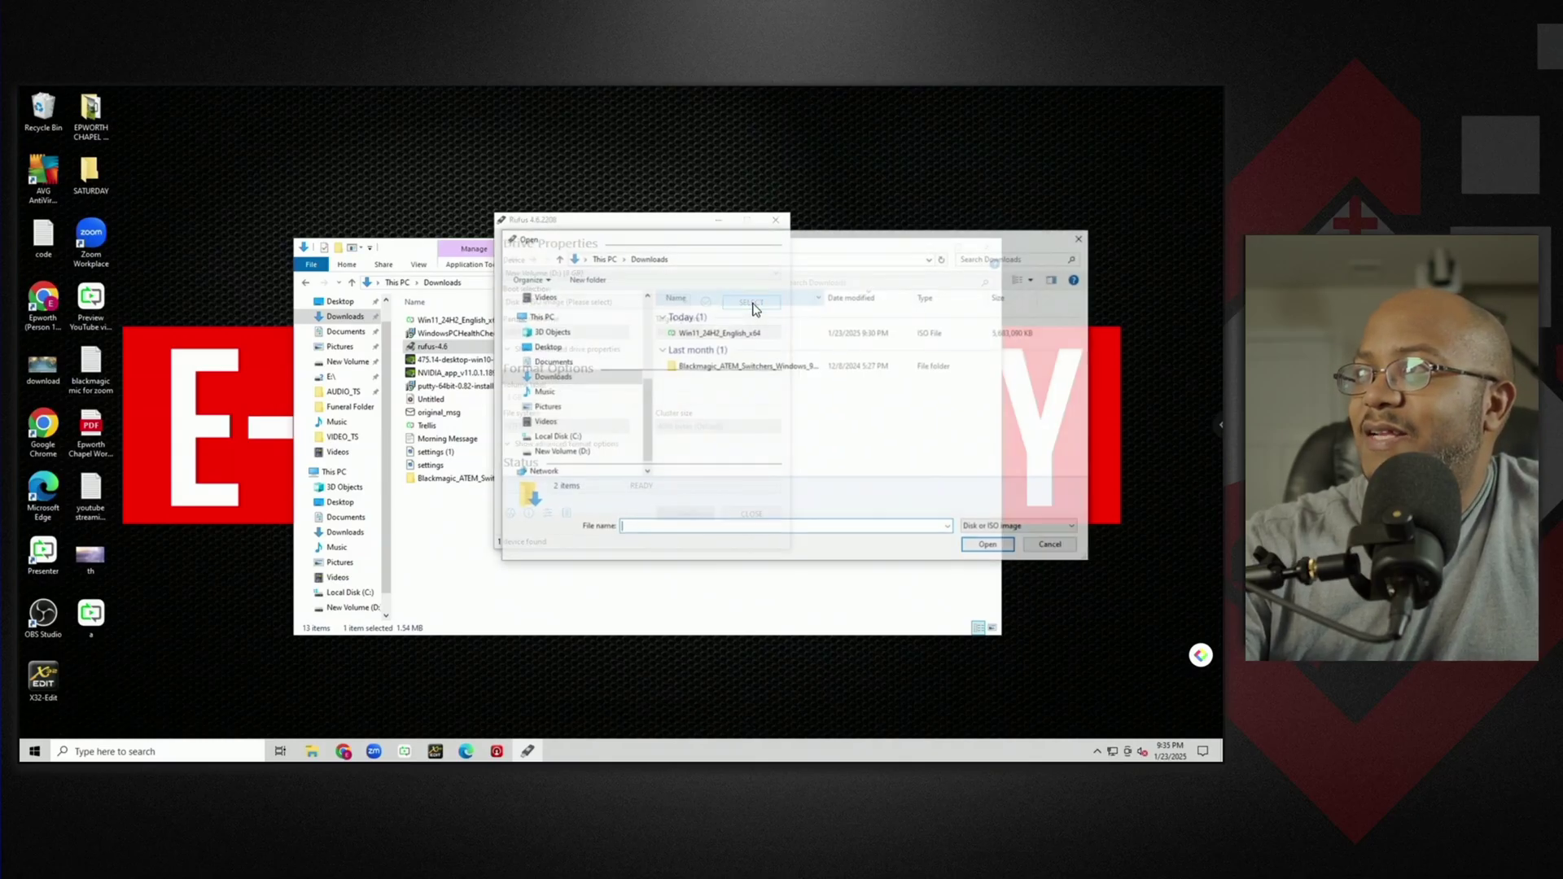
left_click(721, 333)
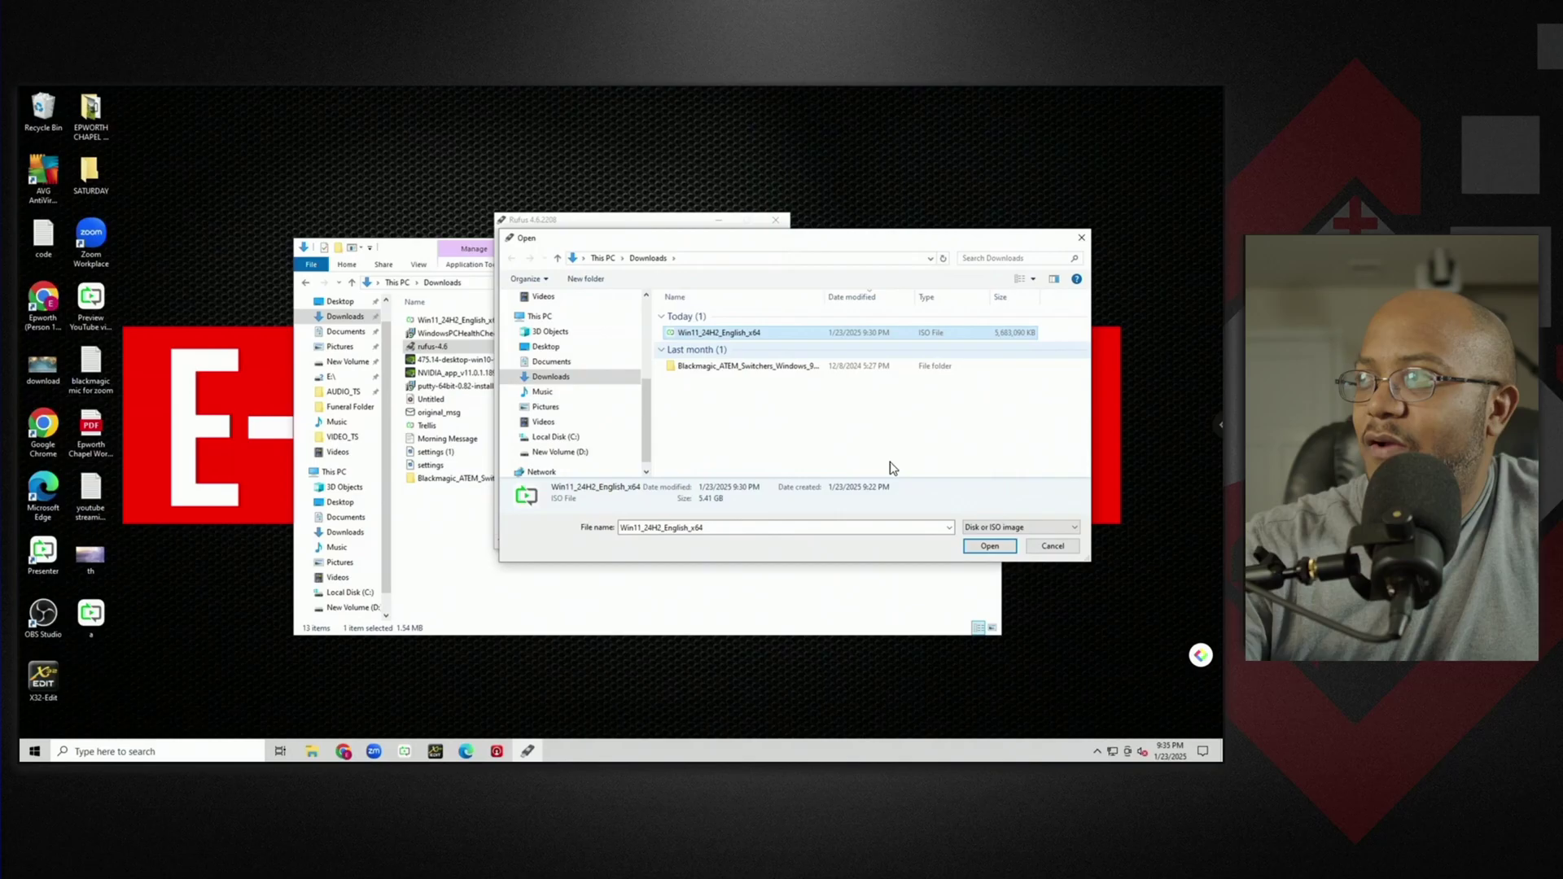
left_click(988, 547)
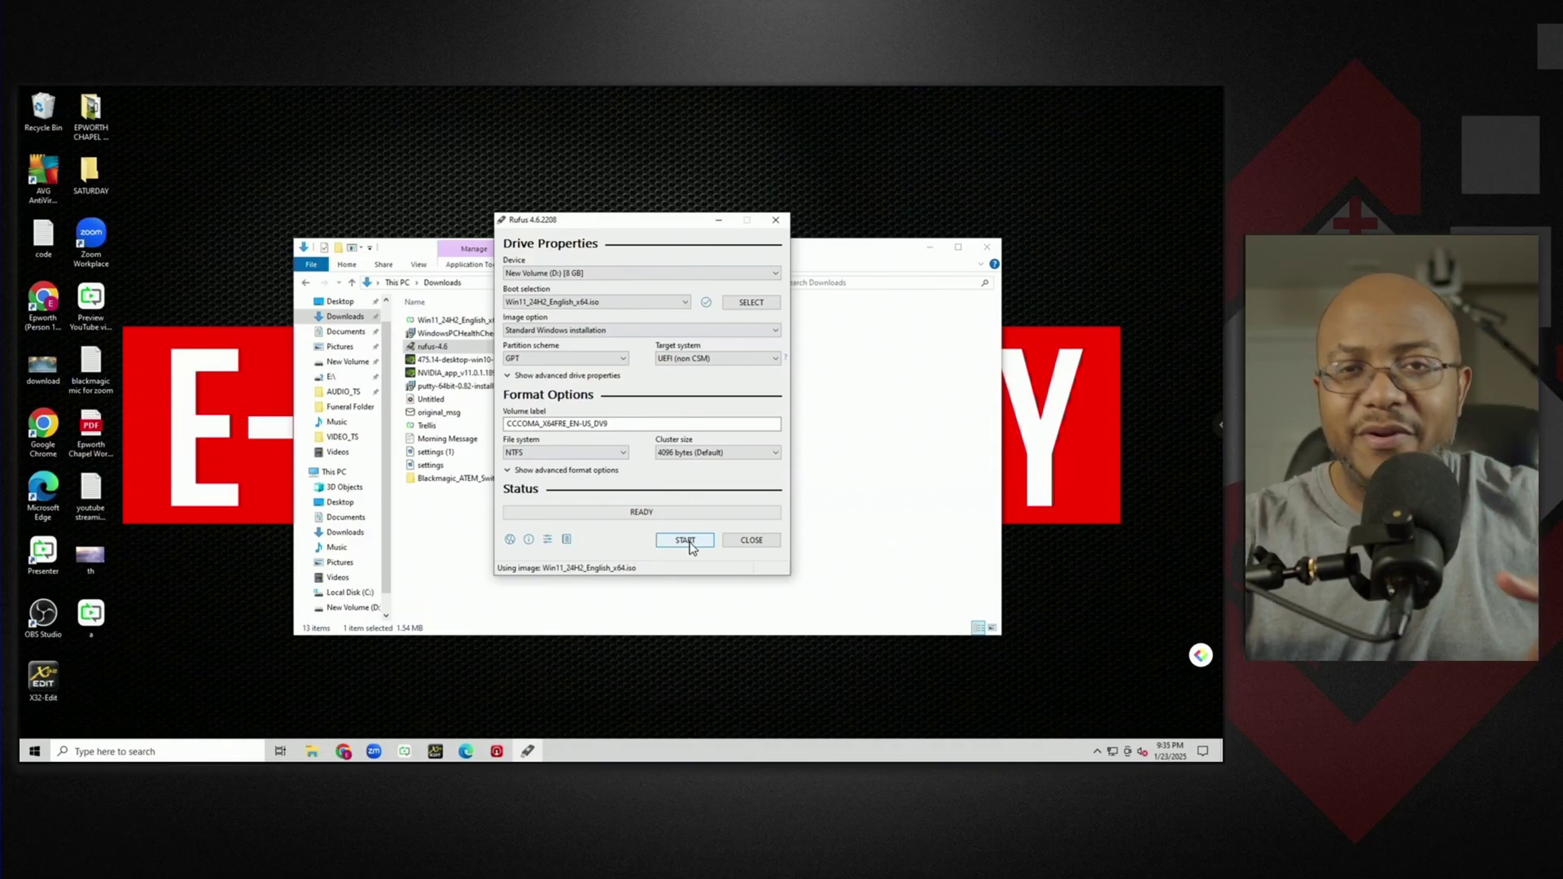
Start the write with TPM, Secure Boot and account requirements removed, plus BitLocker and privacy questions disabled.
left_click(682, 542)
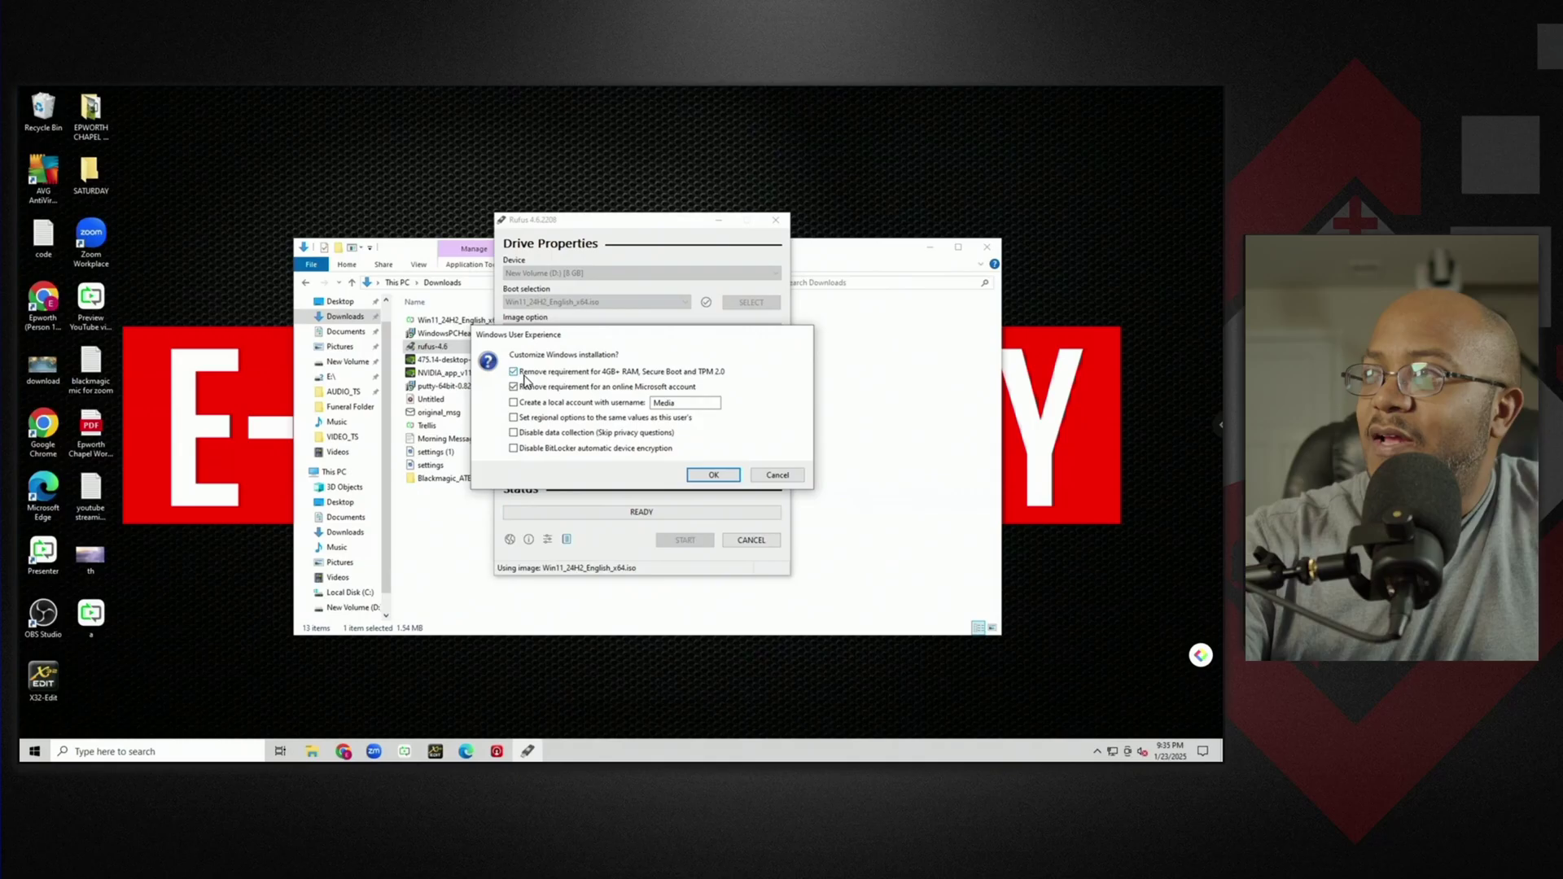
left_click(544, 449)
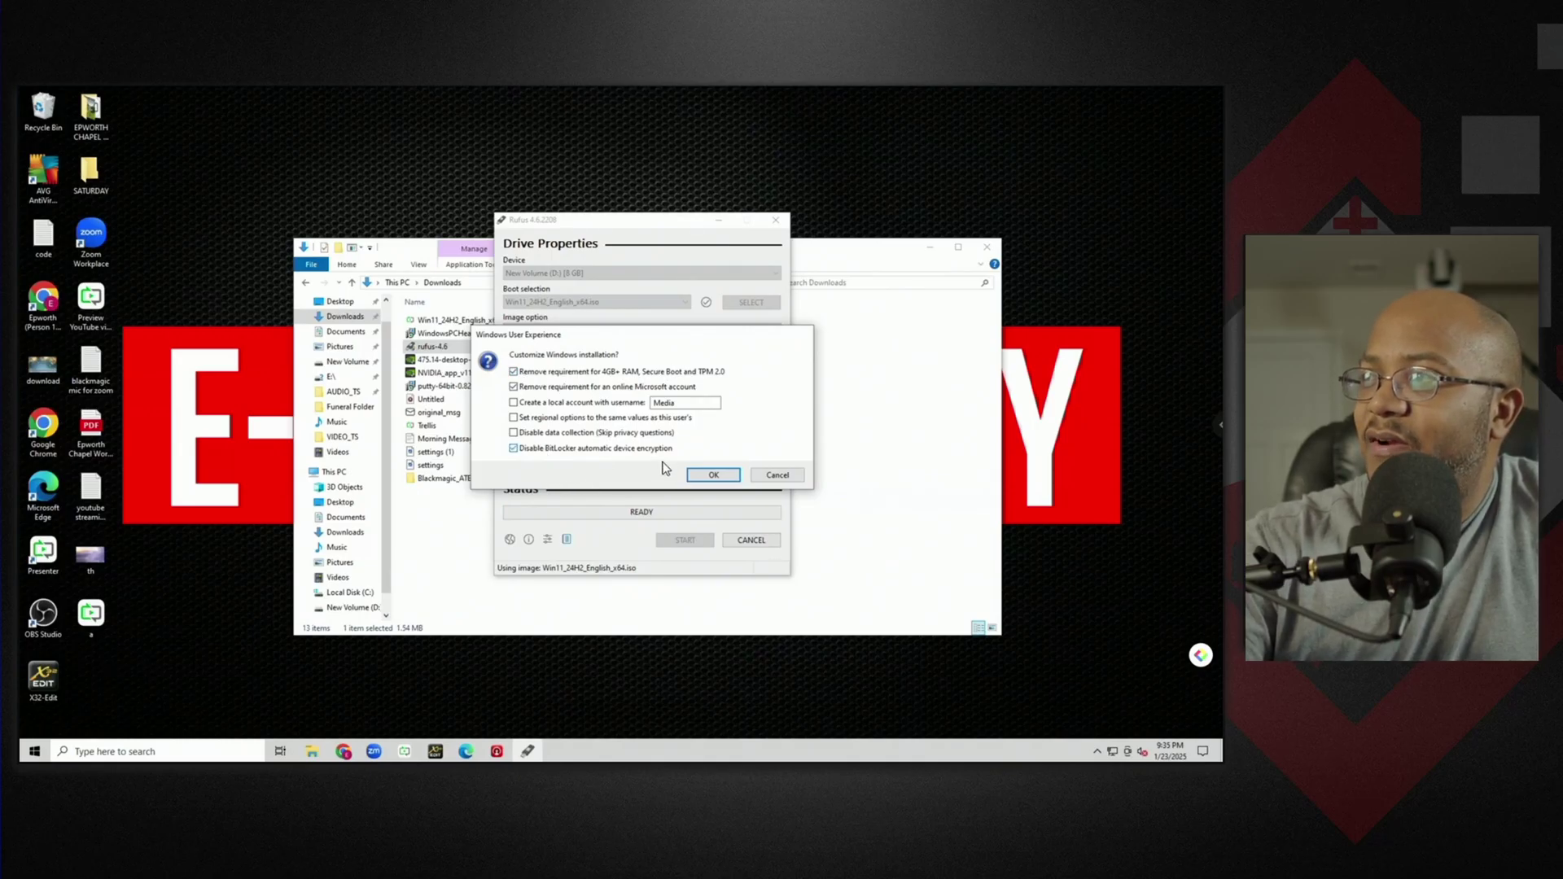
left_click(560, 437)
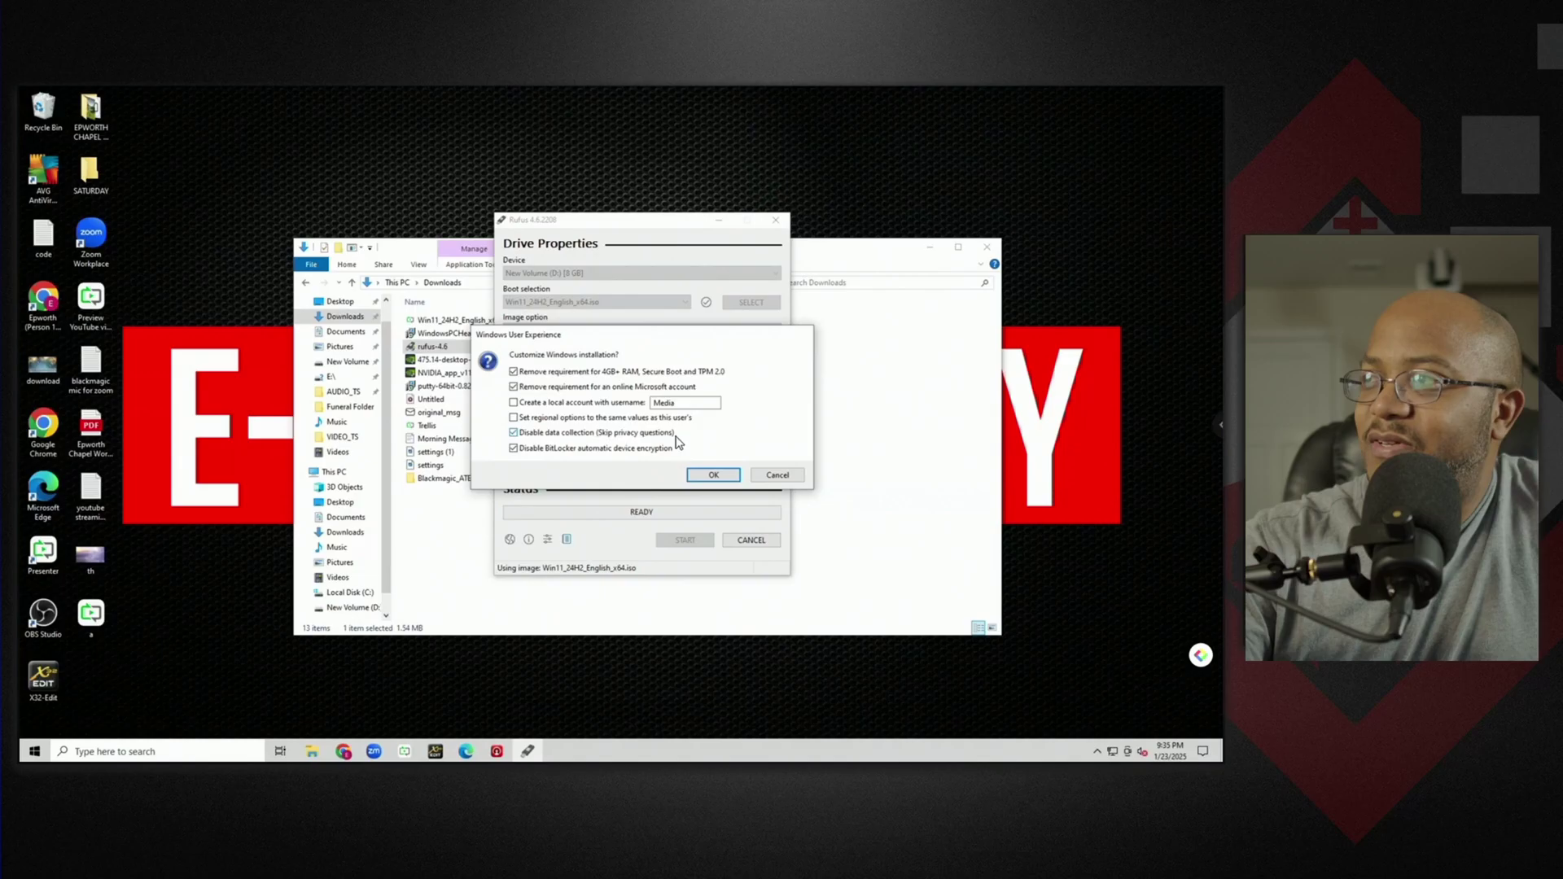
left_click(713, 476)
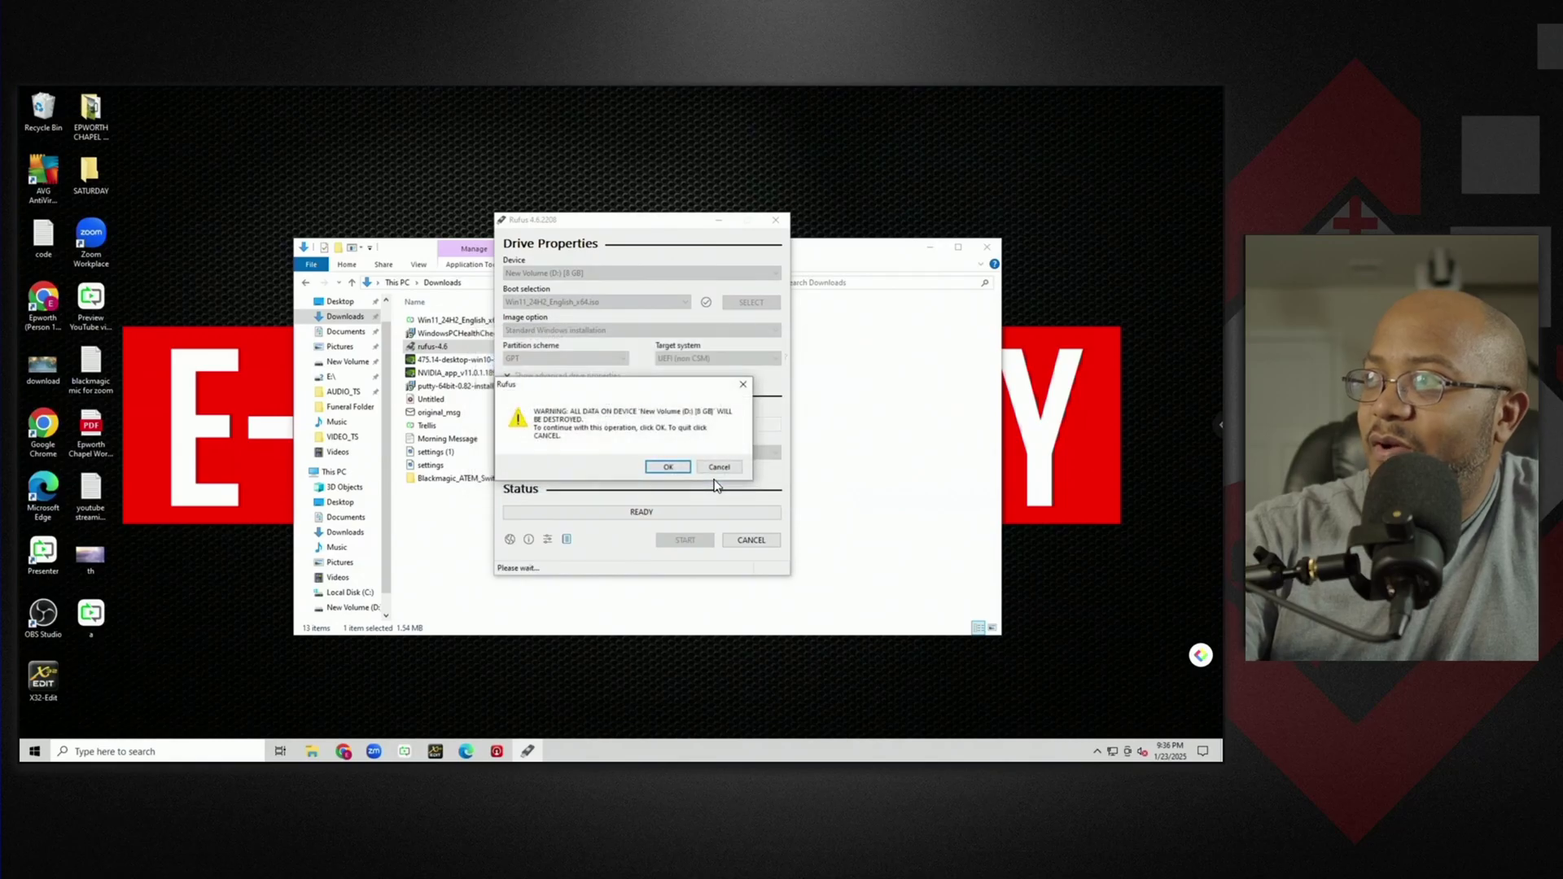
Confirm erasing New Volume (D:) and dismiss the 'D:\ is not accessible' error so writing continues.
left_click(665, 466)
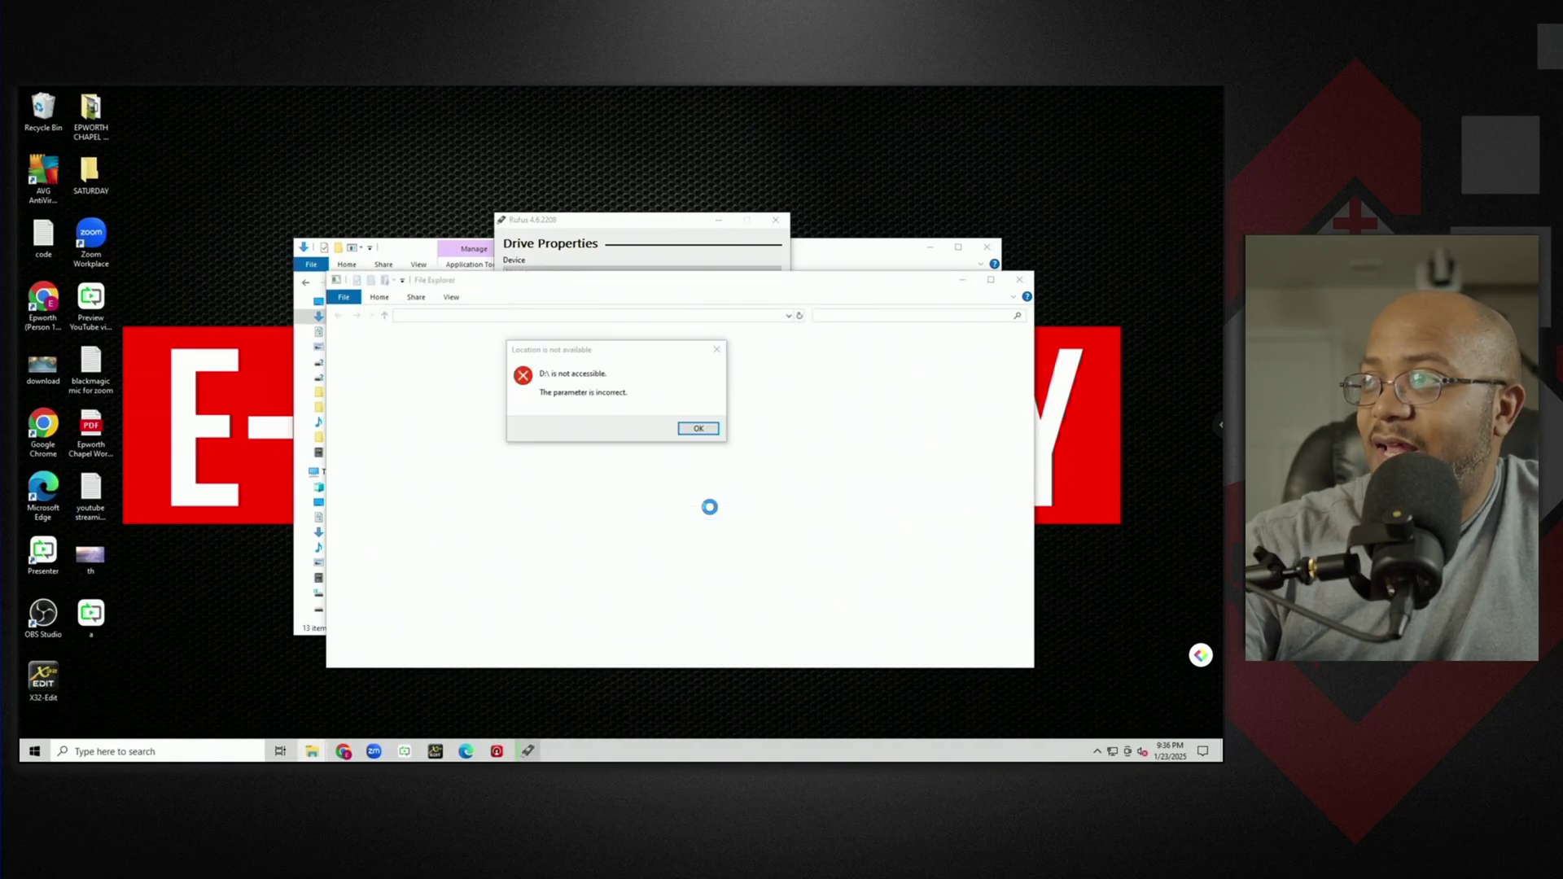
left_click(699, 428)
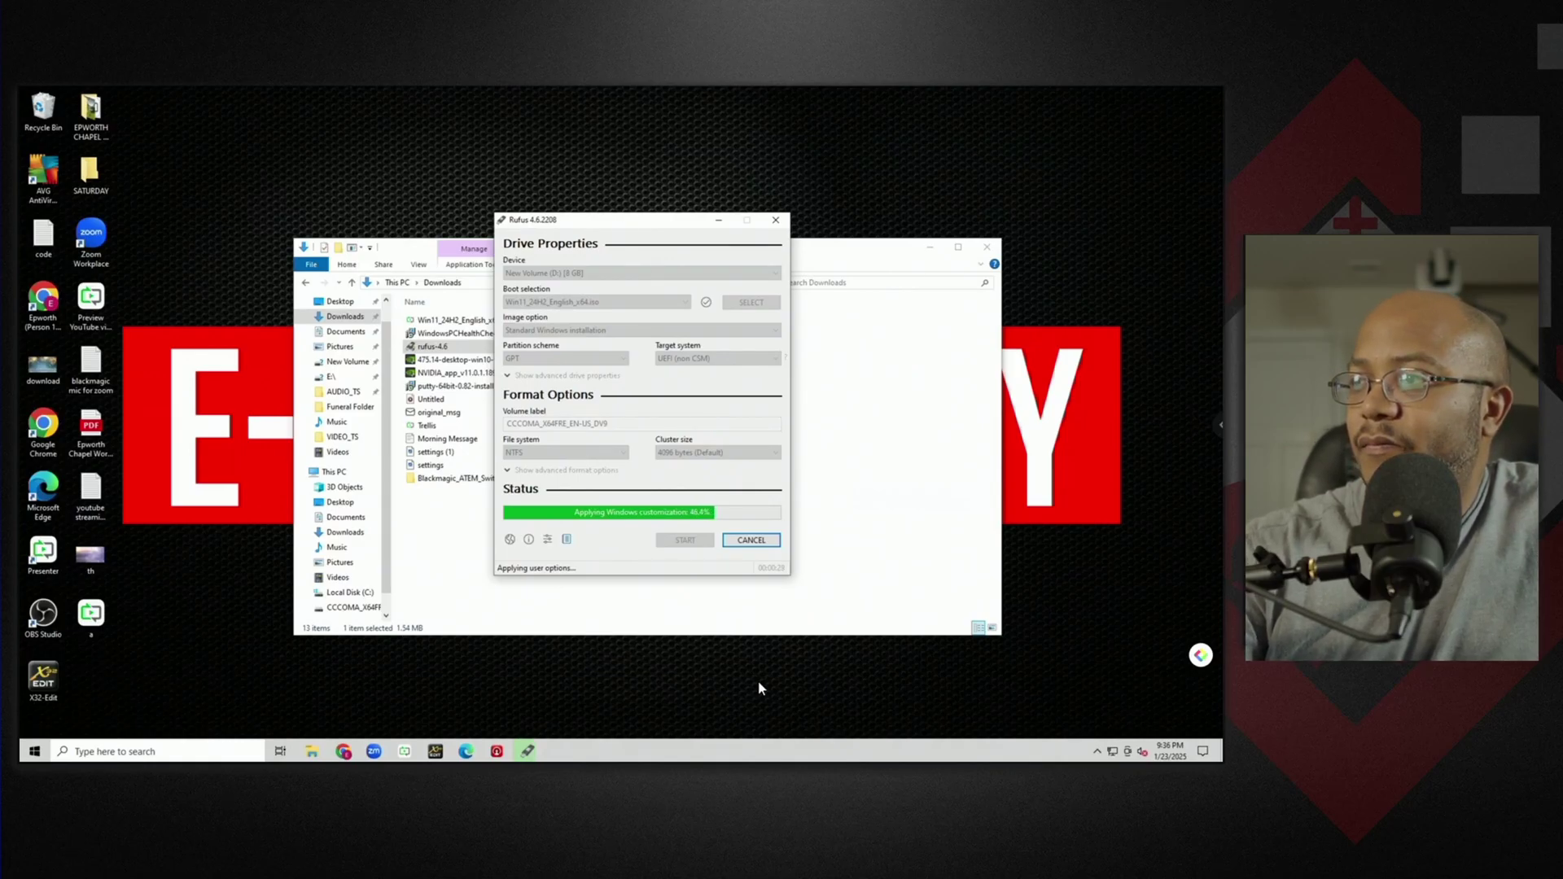
Run winver from a Command Prompt to confirm Windows 10 version 22H2, then close both windows.
left_click(33, 752)
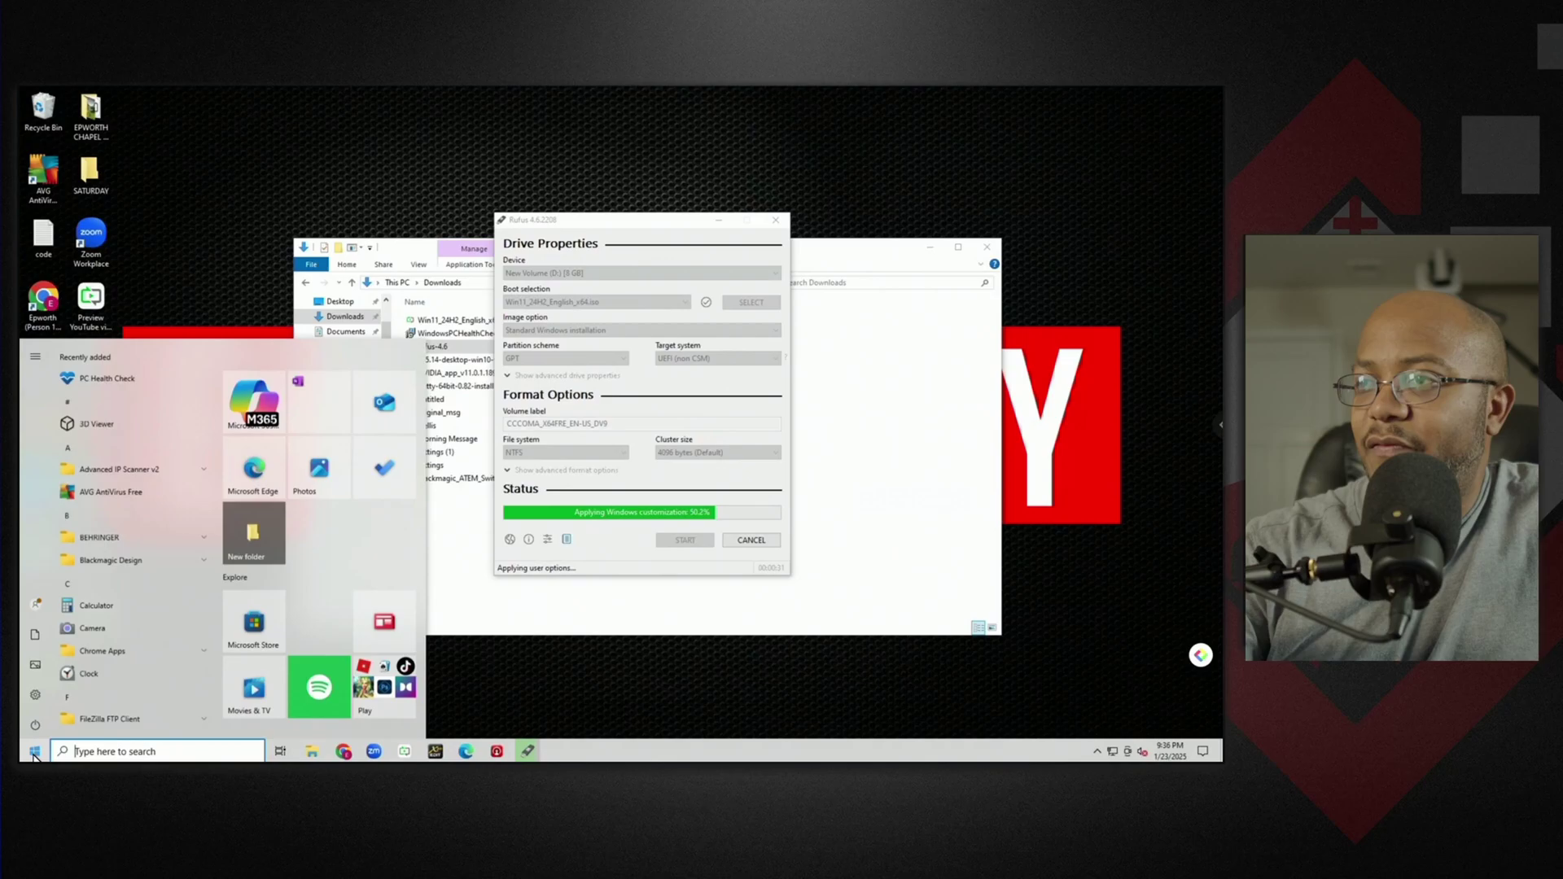
right_click(32, 751)
left_click(63, 698)
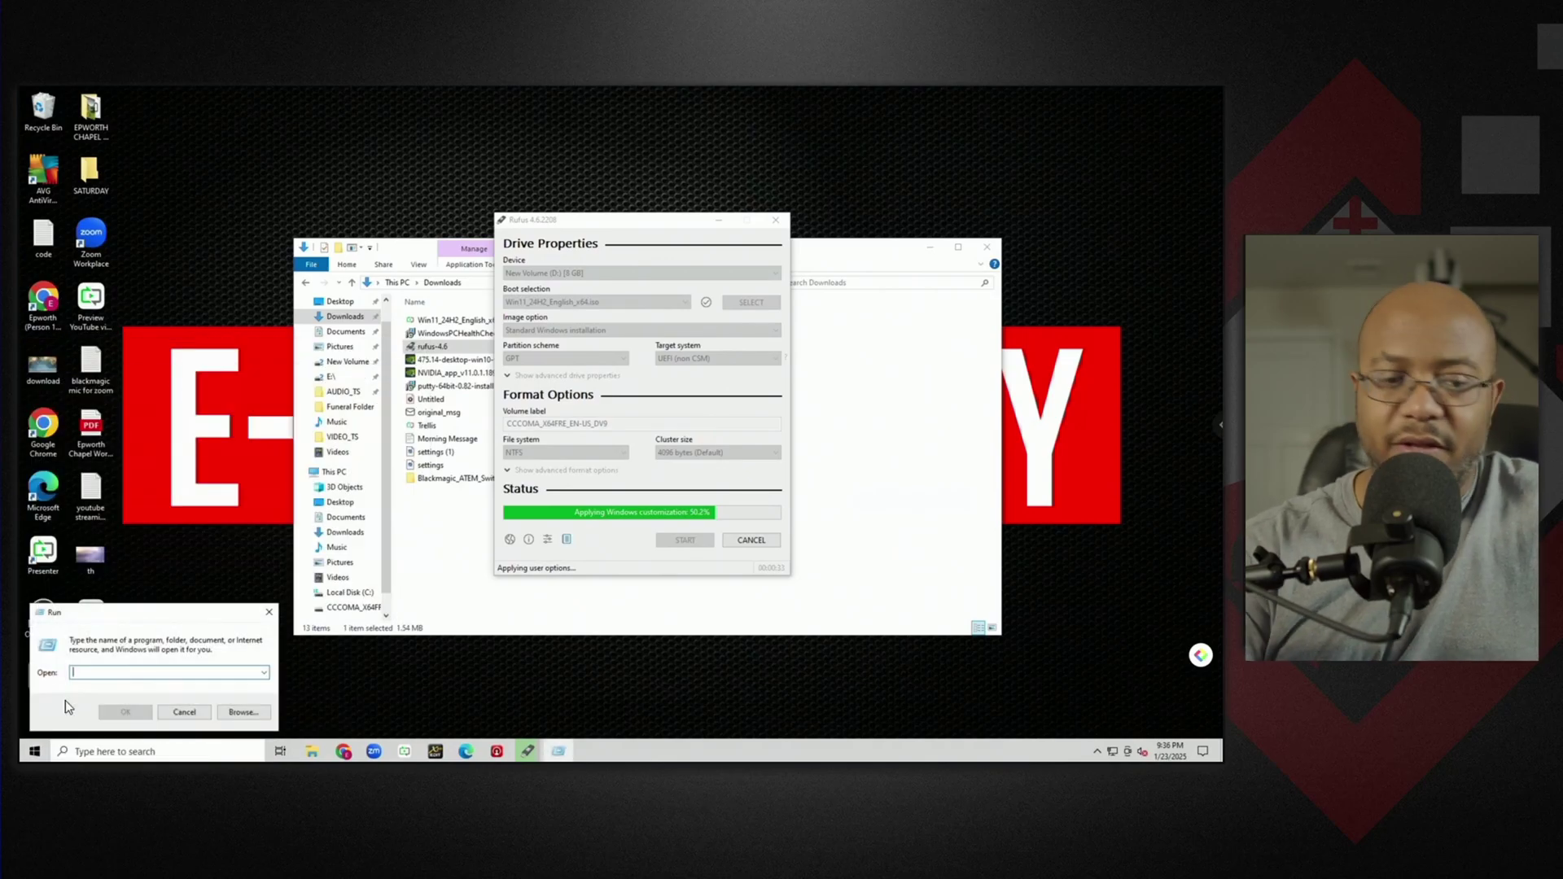
type("cmd")
key("Return")
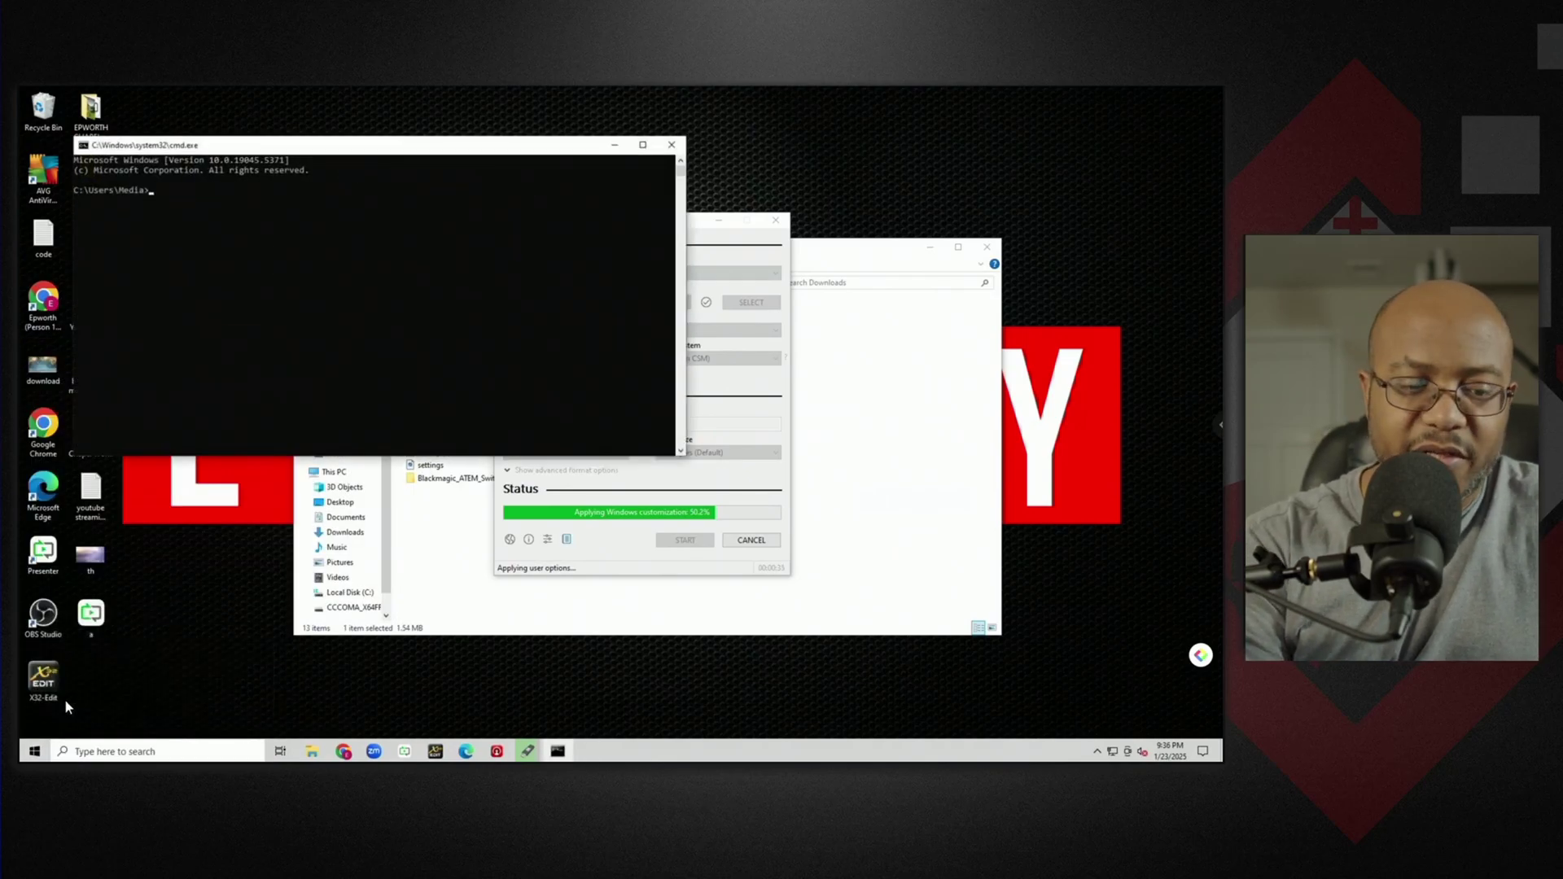
type("winver")
key("Return")
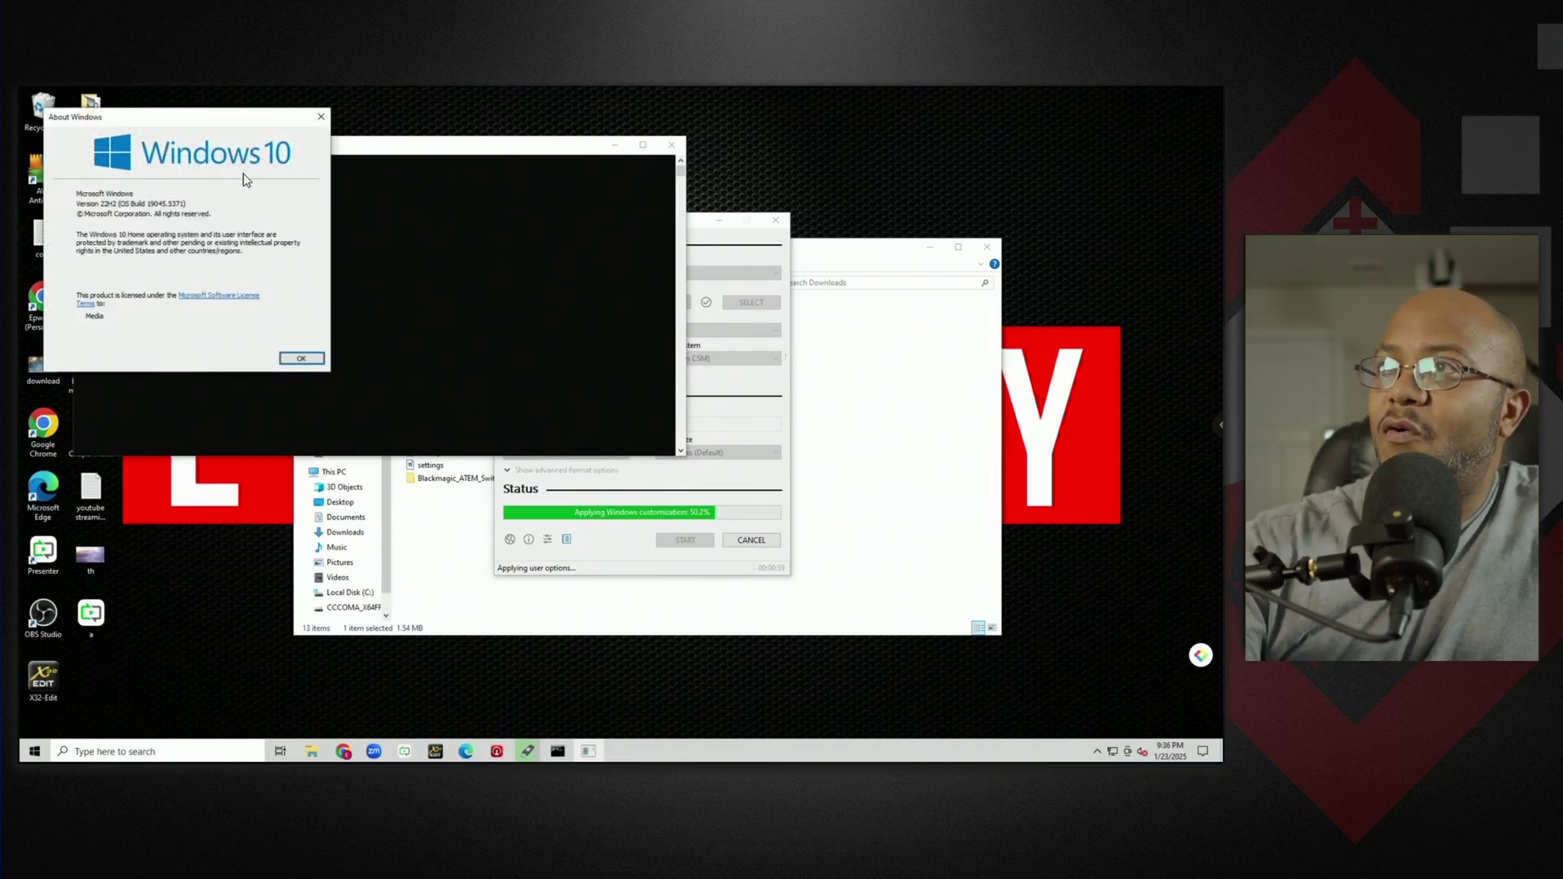
left_click(321, 118)
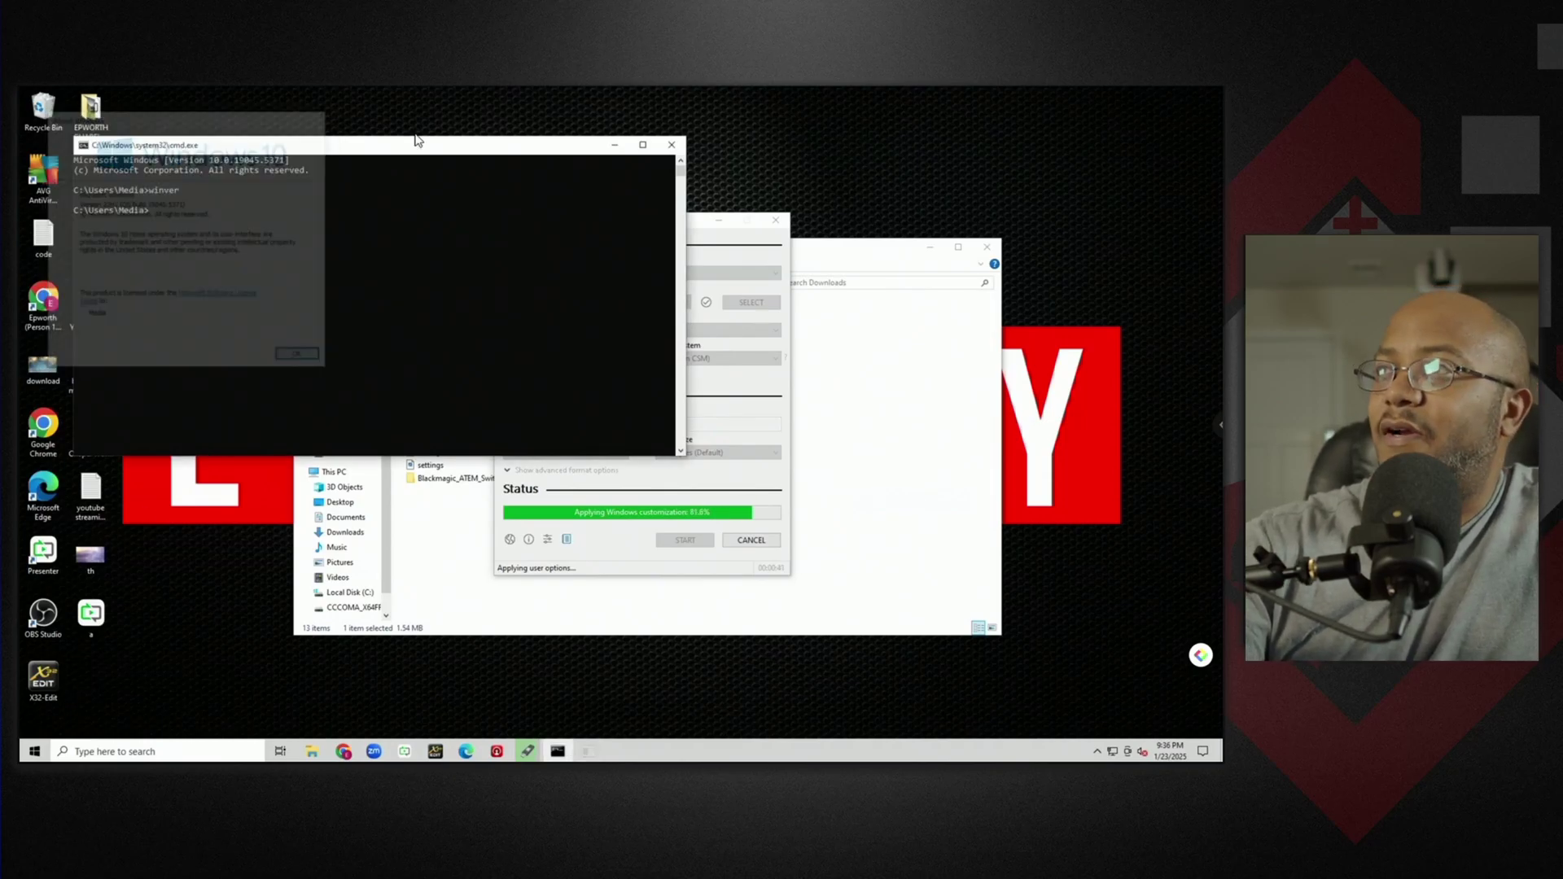
left_click(681, 145)
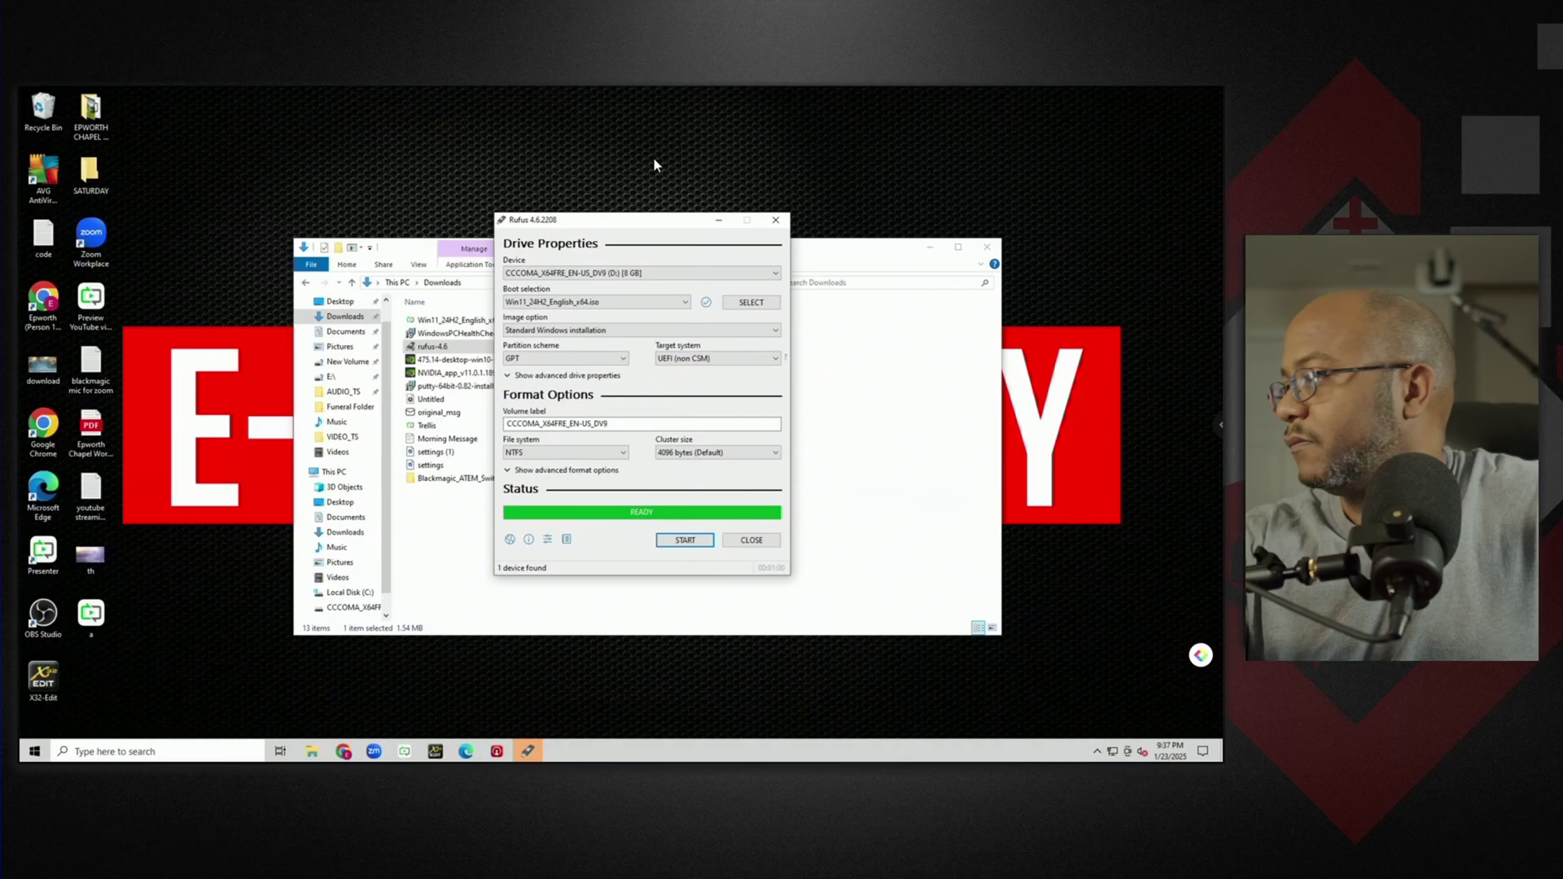
Close Rufus, run setup from the CCCOMA_X64FRE_EN-US_DV9 drive approving the UAC prompt, and close Explorer.
left_click(749, 544)
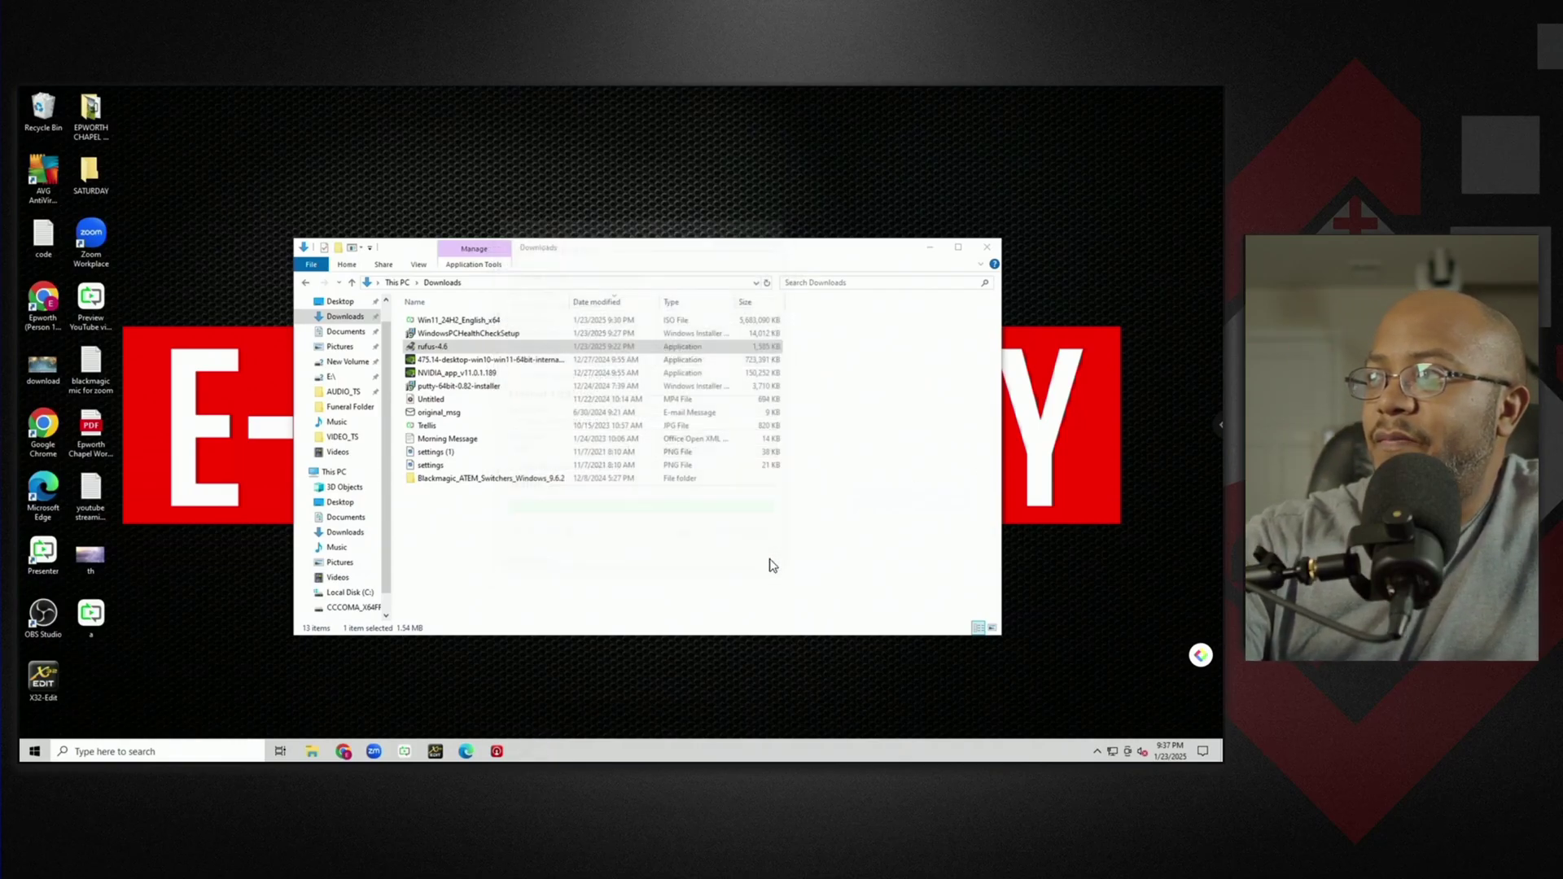
left_click(335, 472)
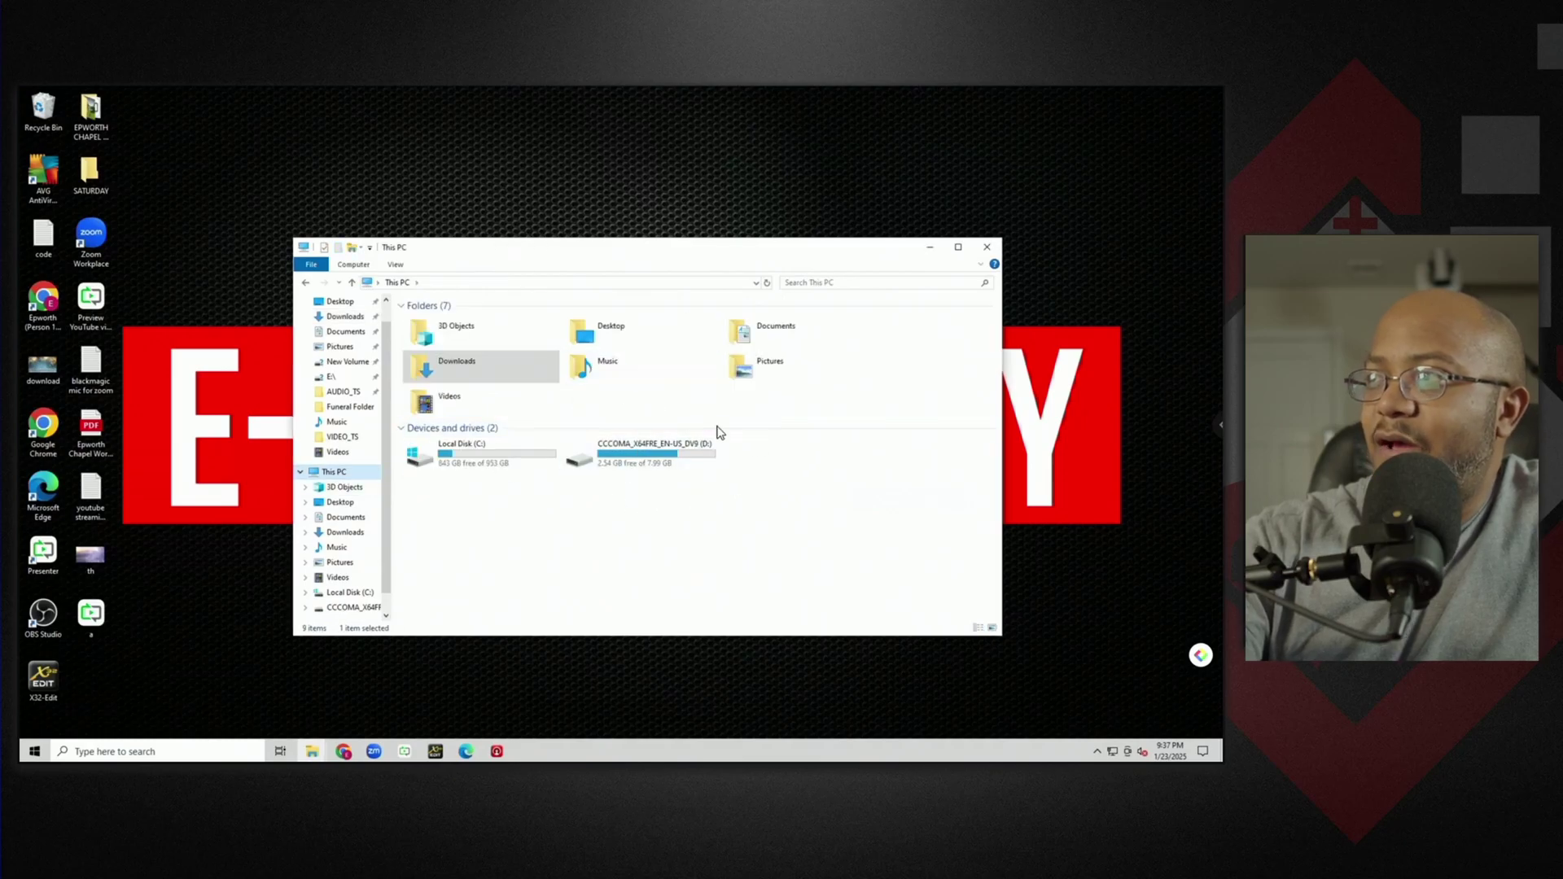
double_click(673, 457)
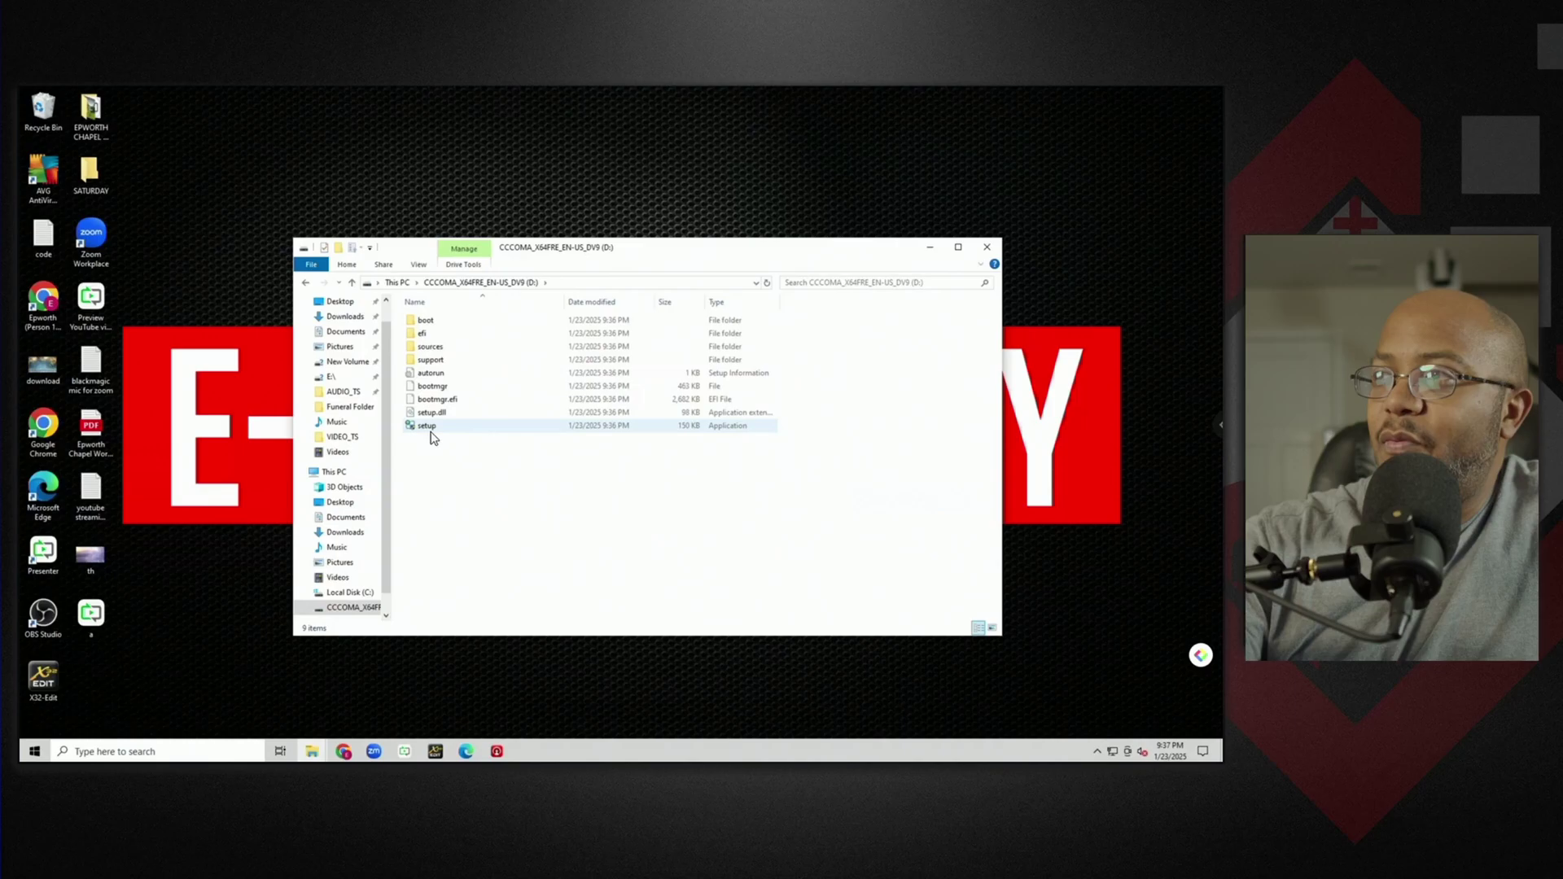
left_click(423, 430)
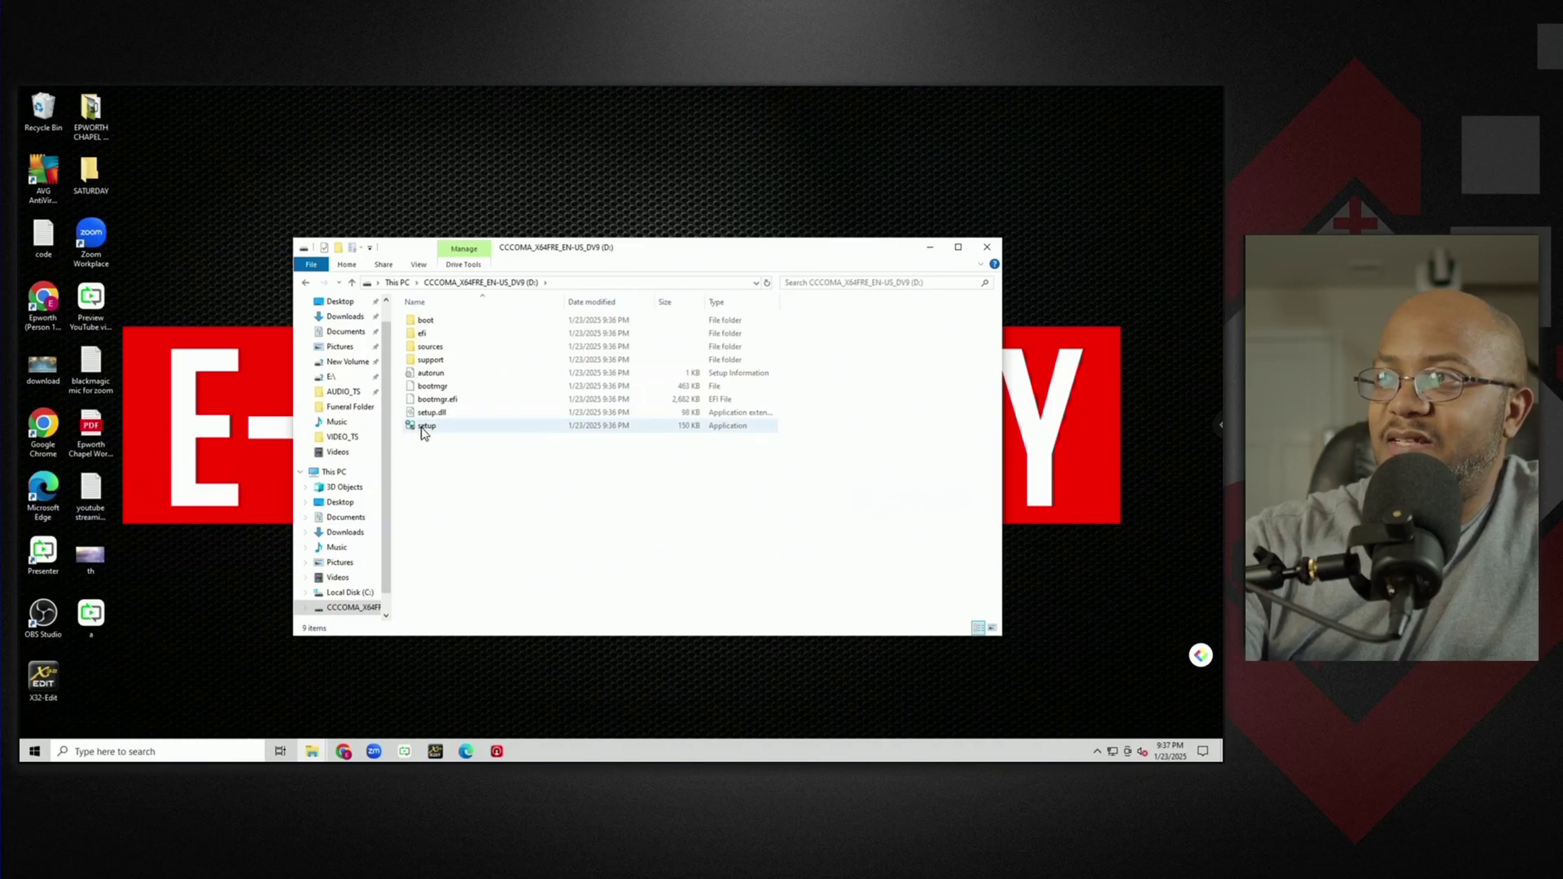
double_click(423, 429)
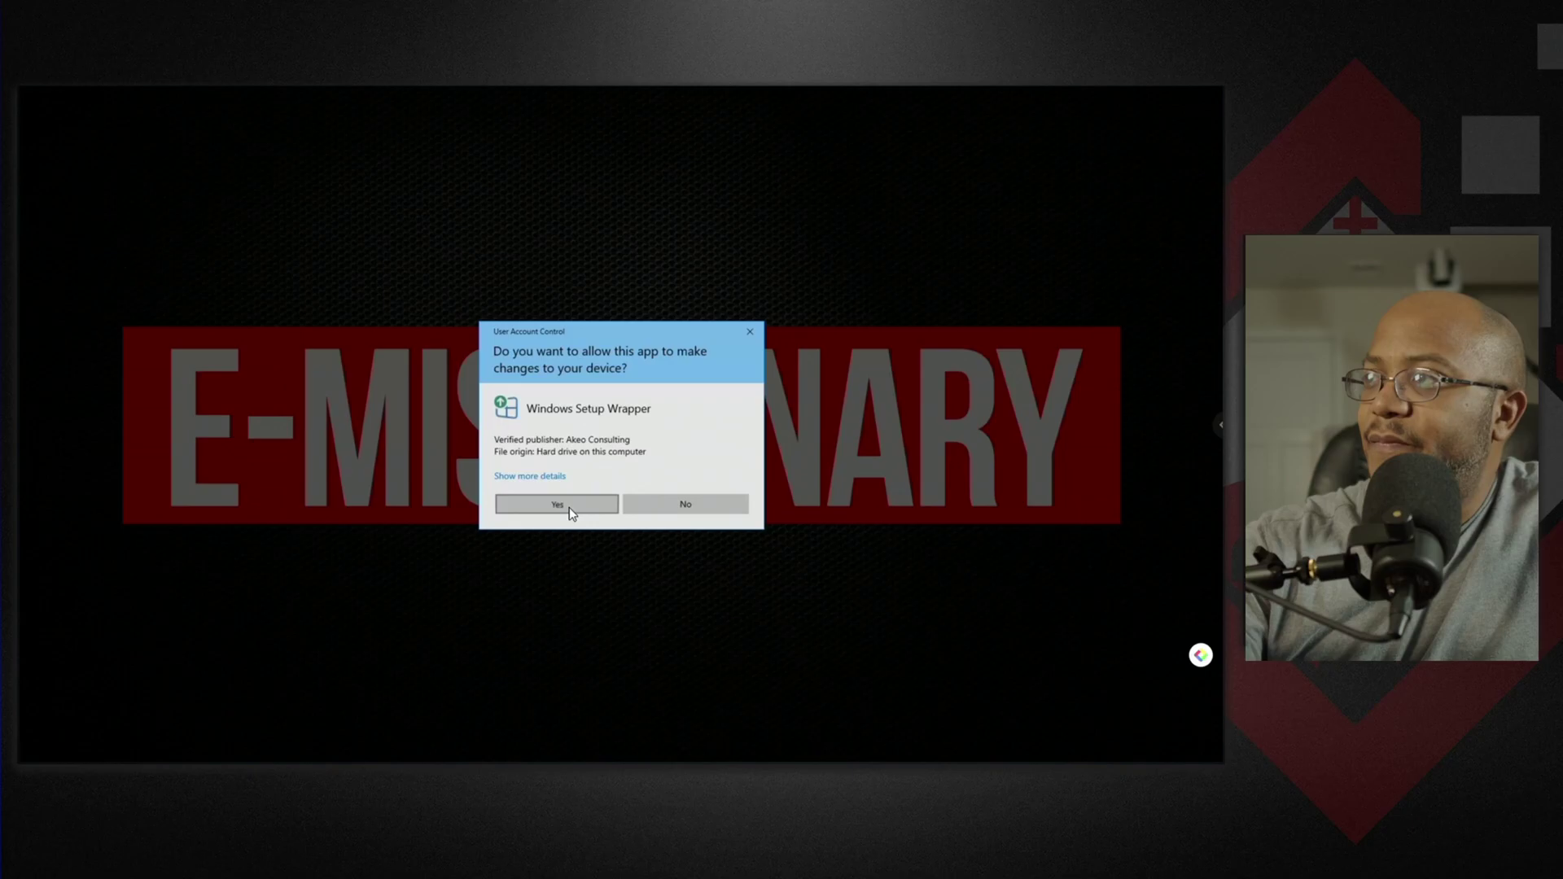
left_click(558, 504)
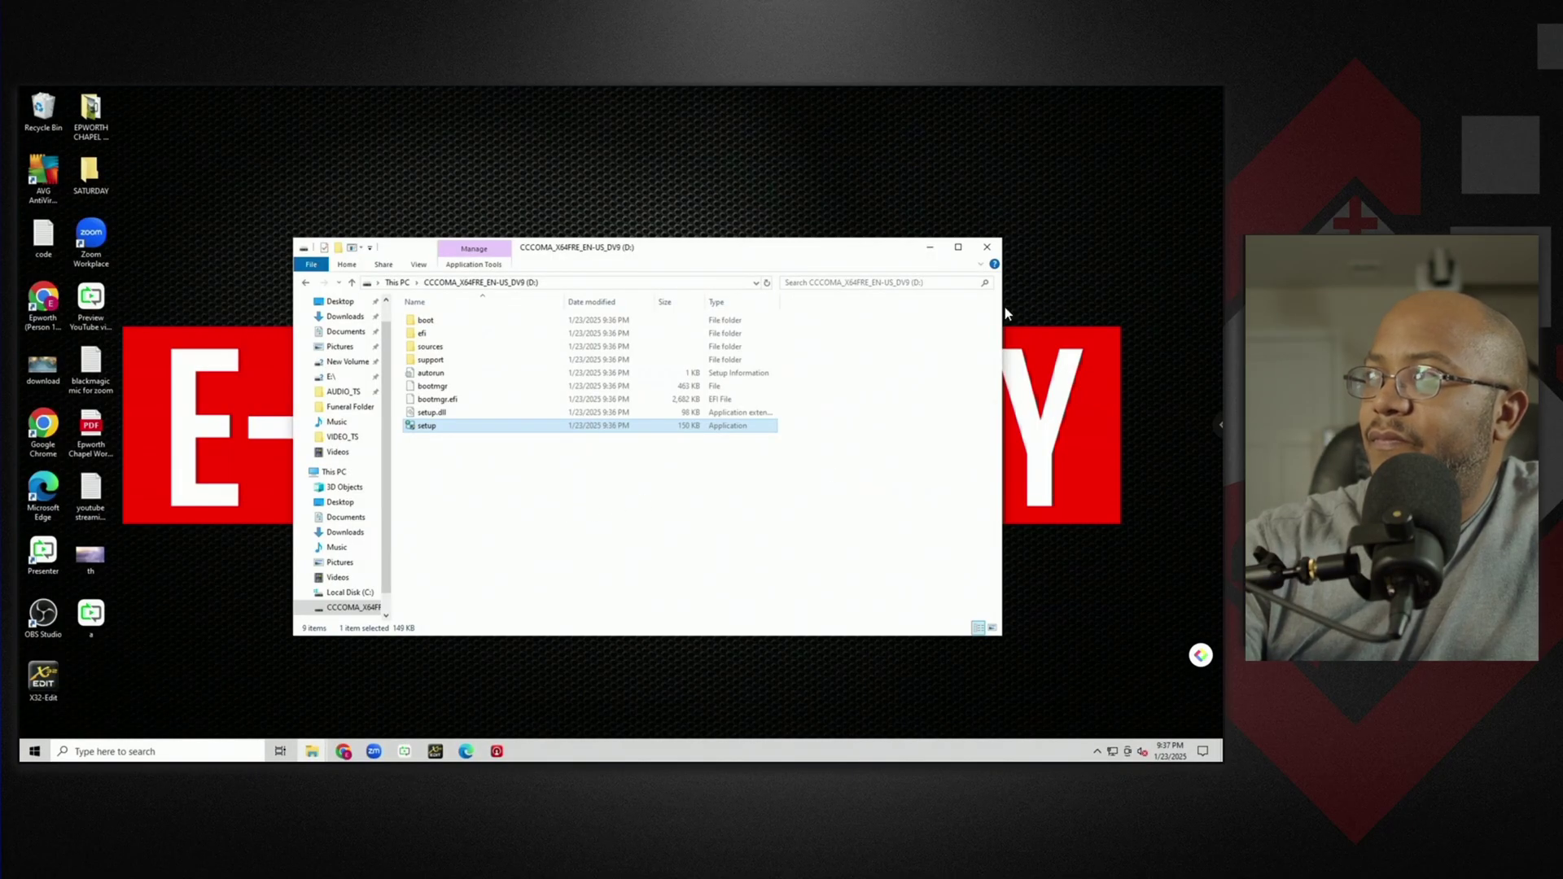
left_click(987, 247)
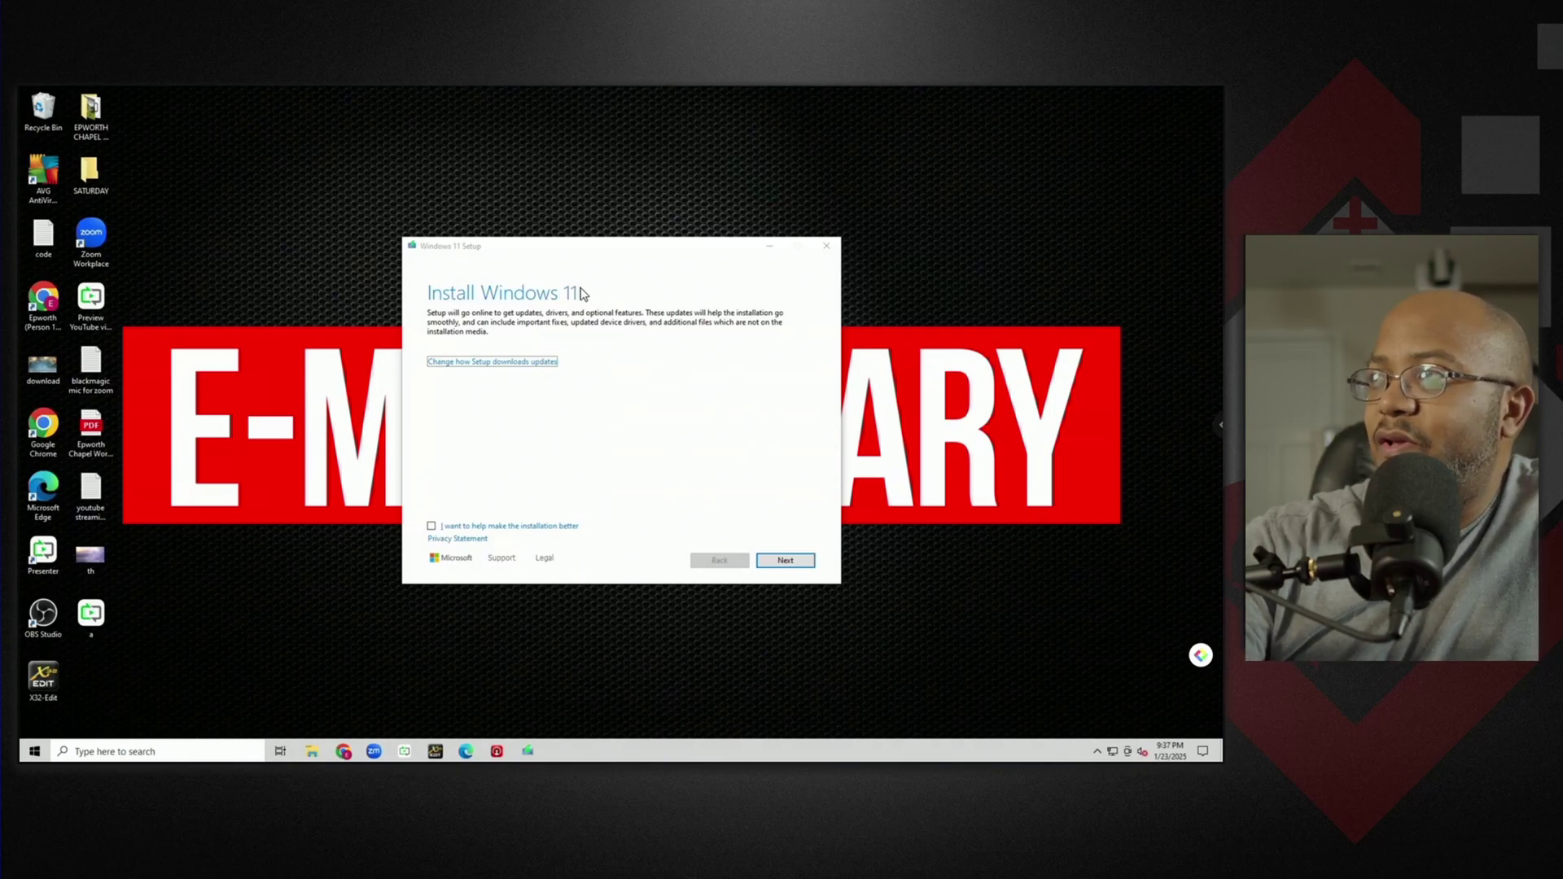
Continue past the installer's start page and accept the Windows 11 license terms.
left_click(774, 564)
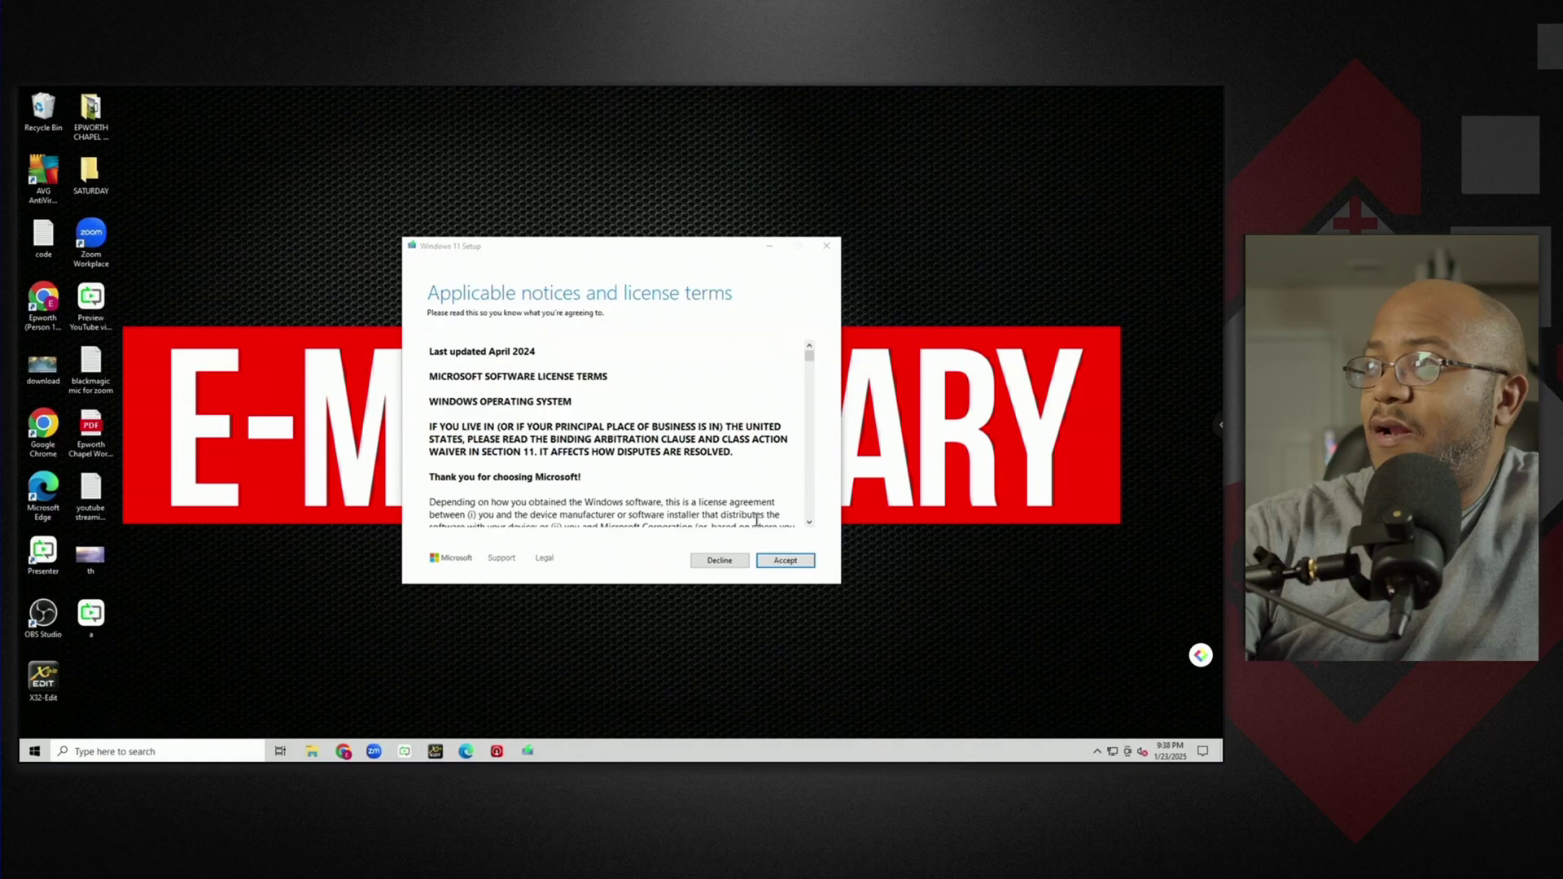
left_click(809, 564)
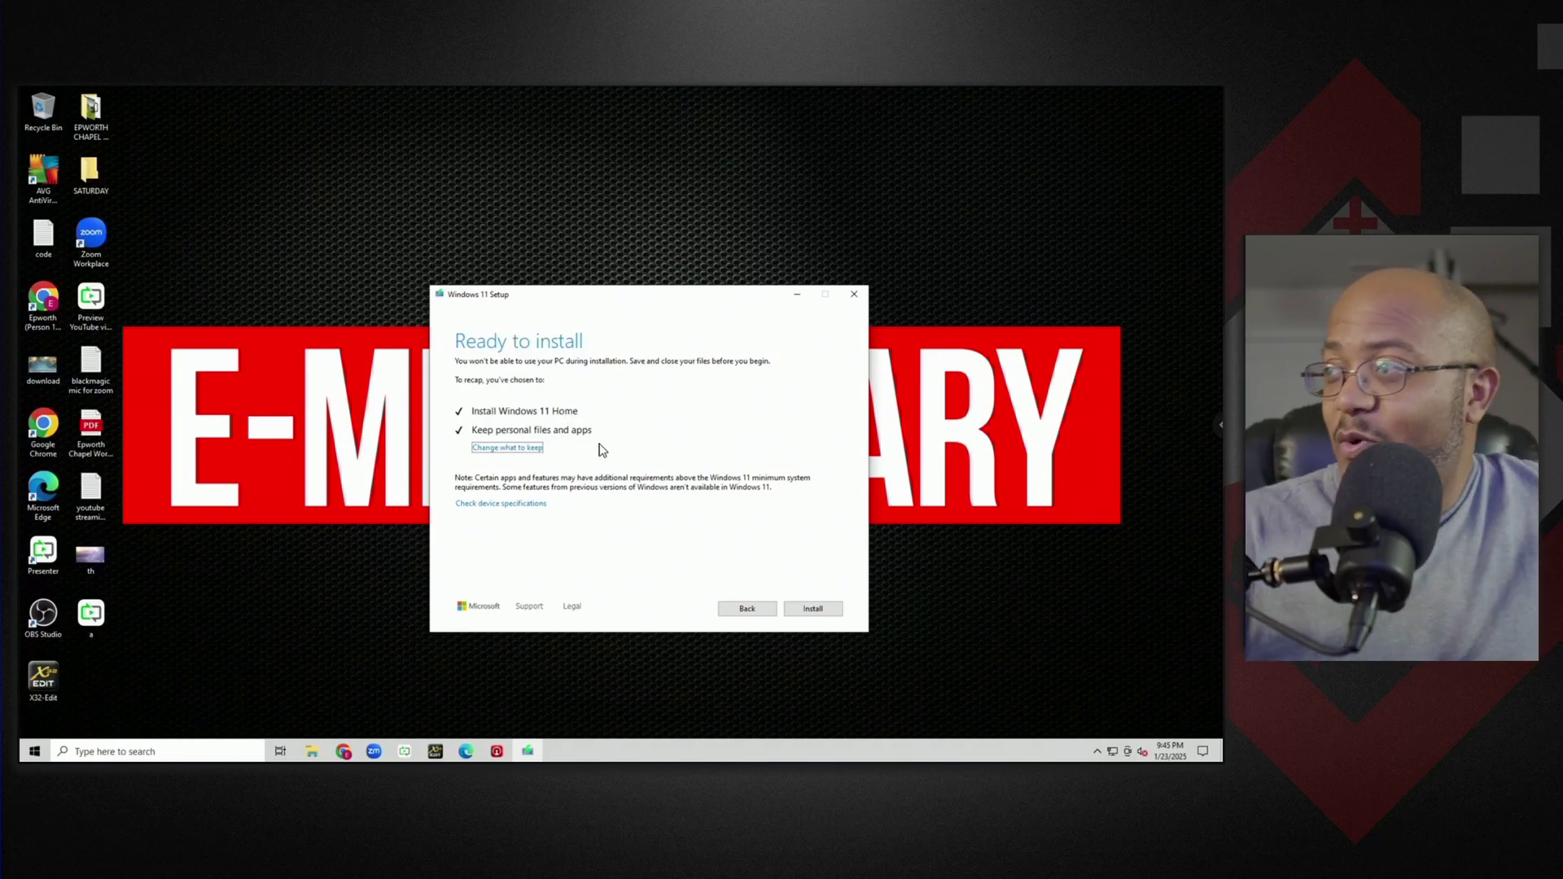
Start the Windows 11 Home installation, keeping personal files and apps, and let it finish.
left_click(820, 612)
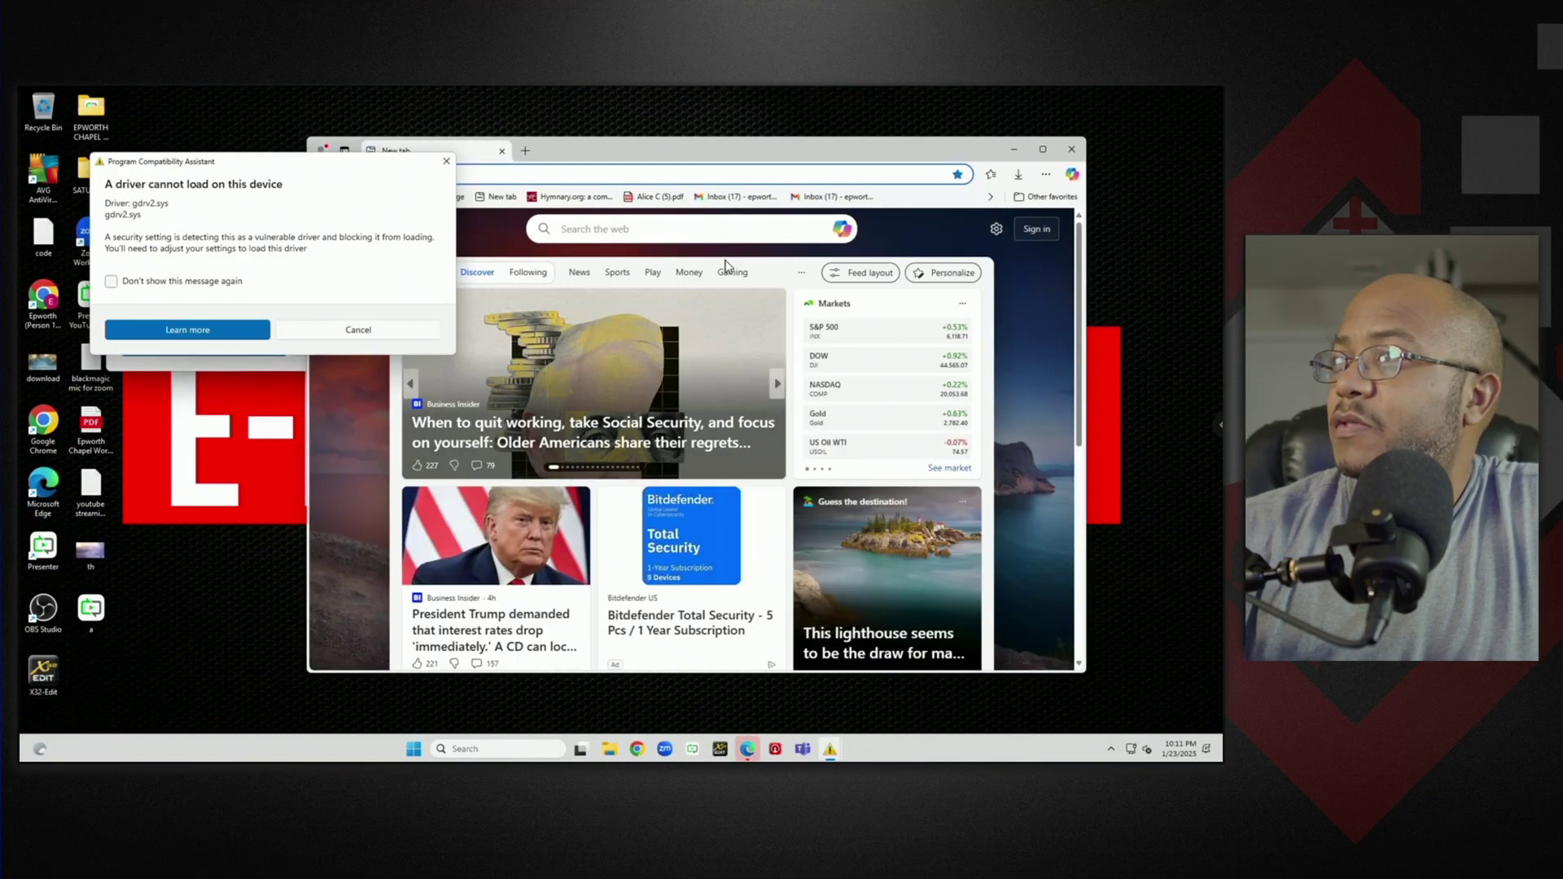
Close Edge, move the gdrv2.sys warning aside, and run winver to confirm Windows 11 24H2.
left_click(1072, 151)
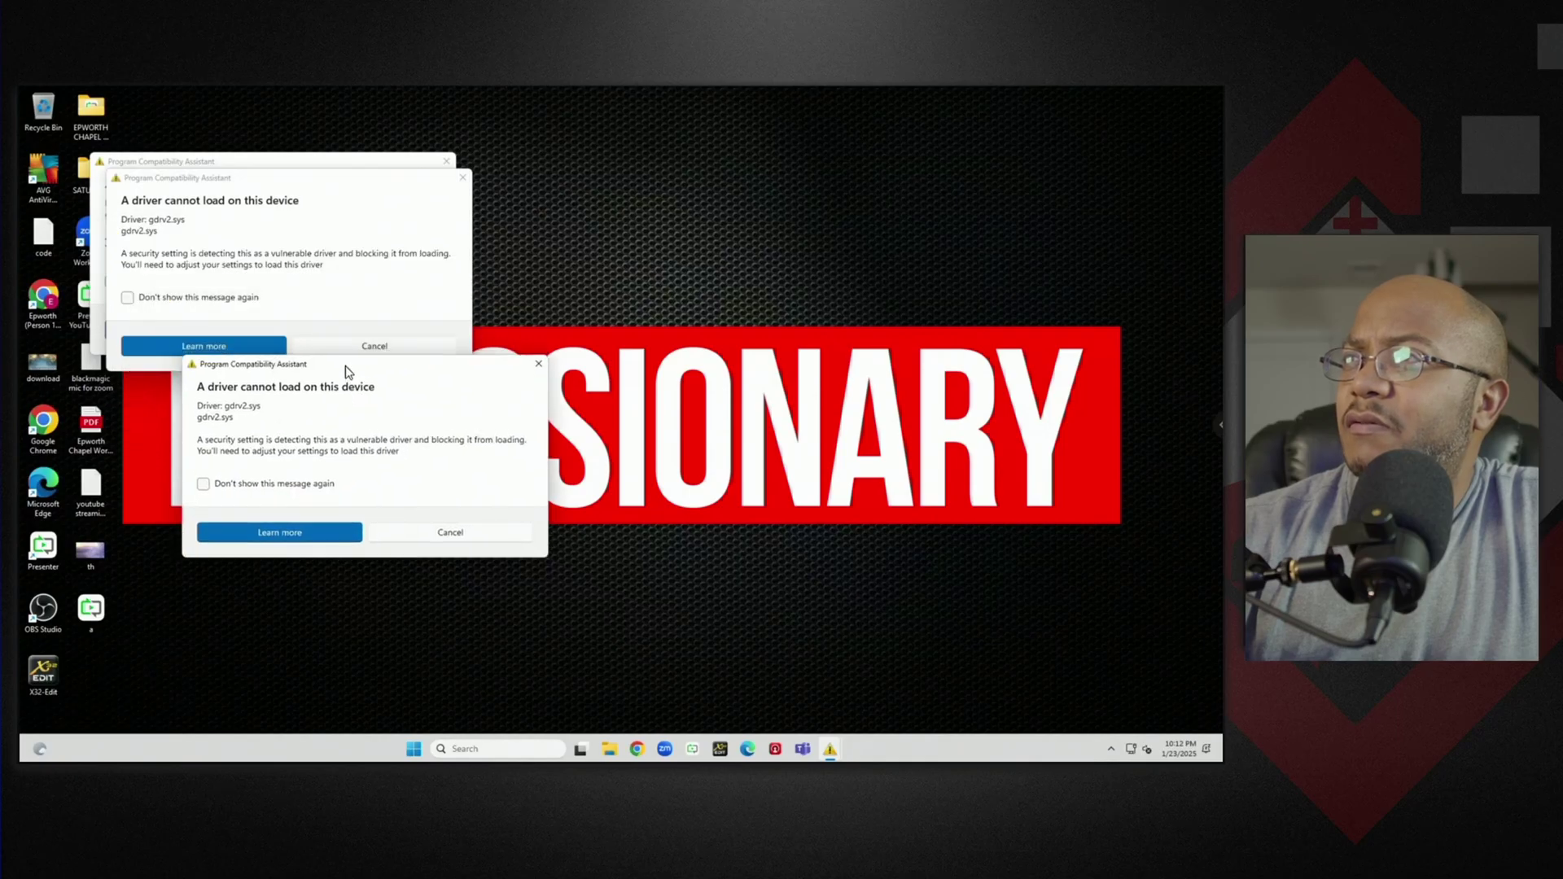
left_click_drag(319, 187, 712, 179)
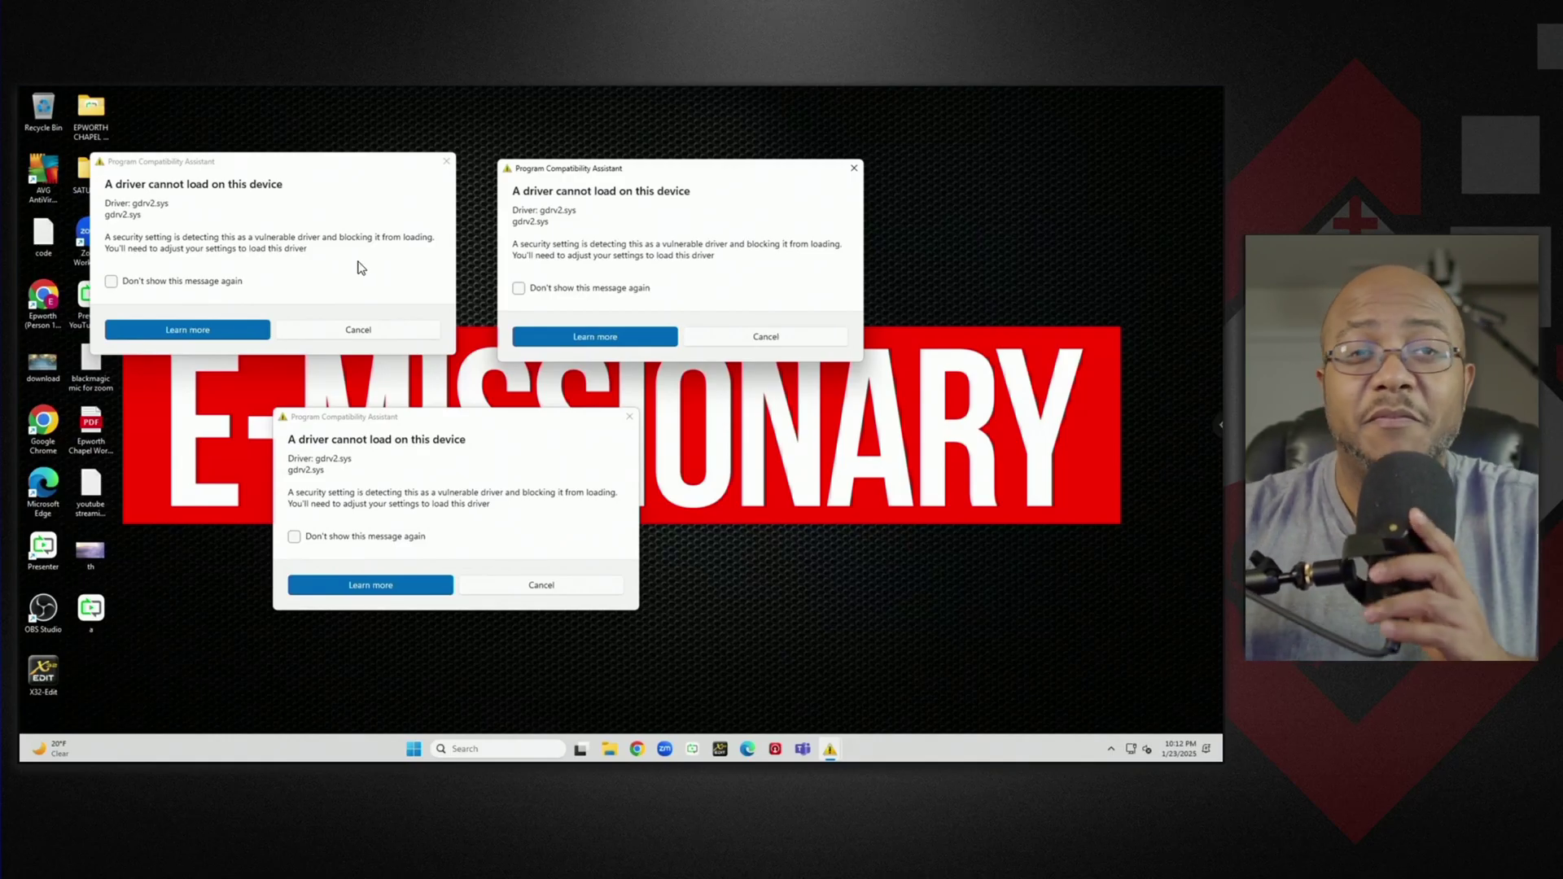
right_click(414, 749)
left_click(392, 676)
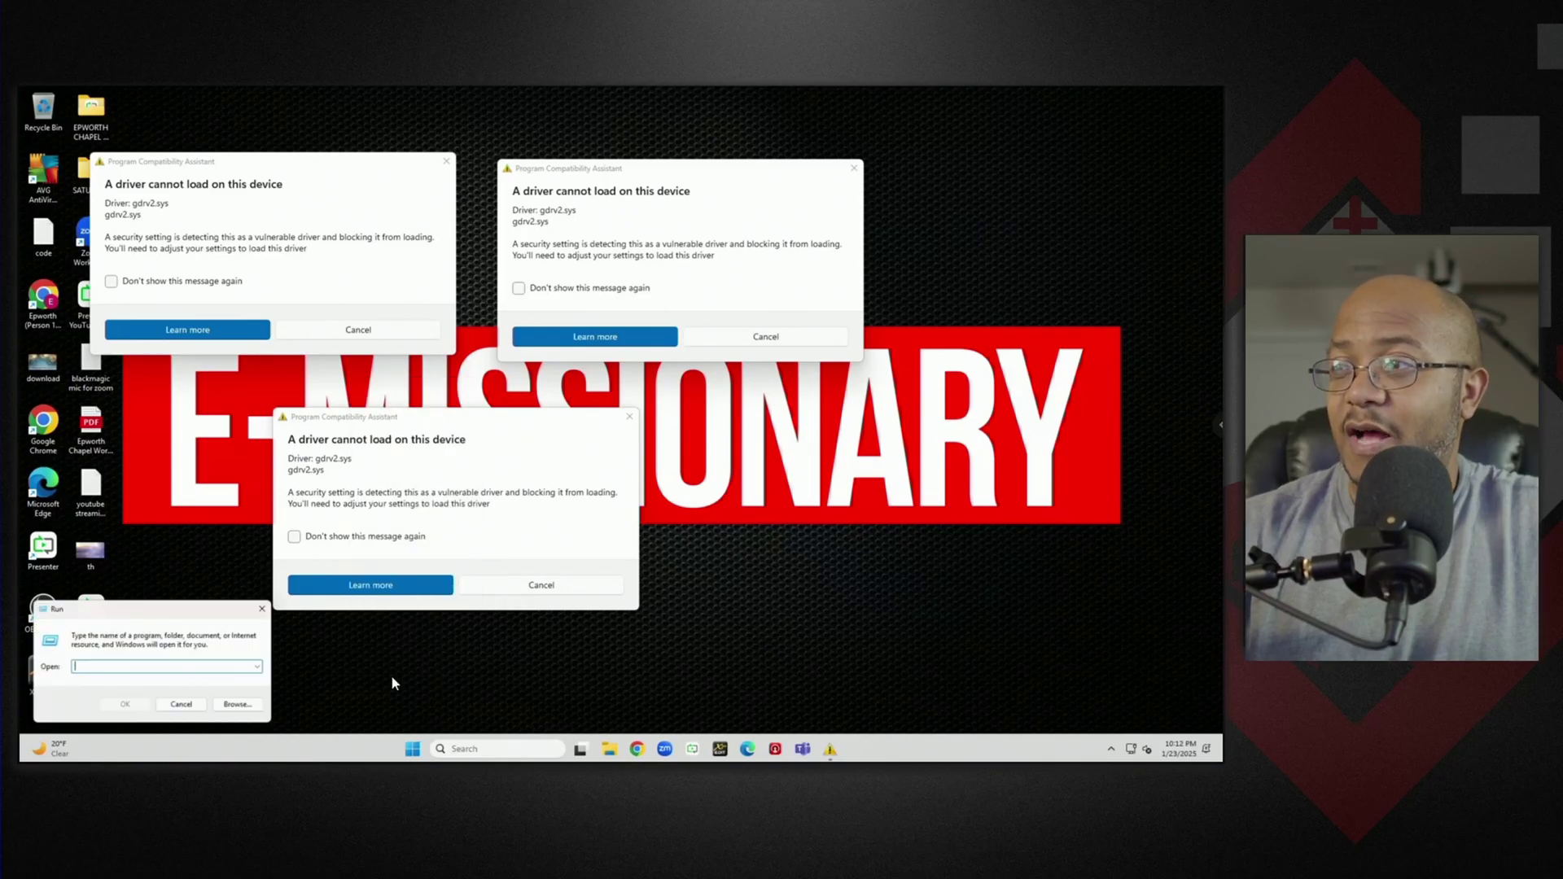
type("cmd")
key("Return")
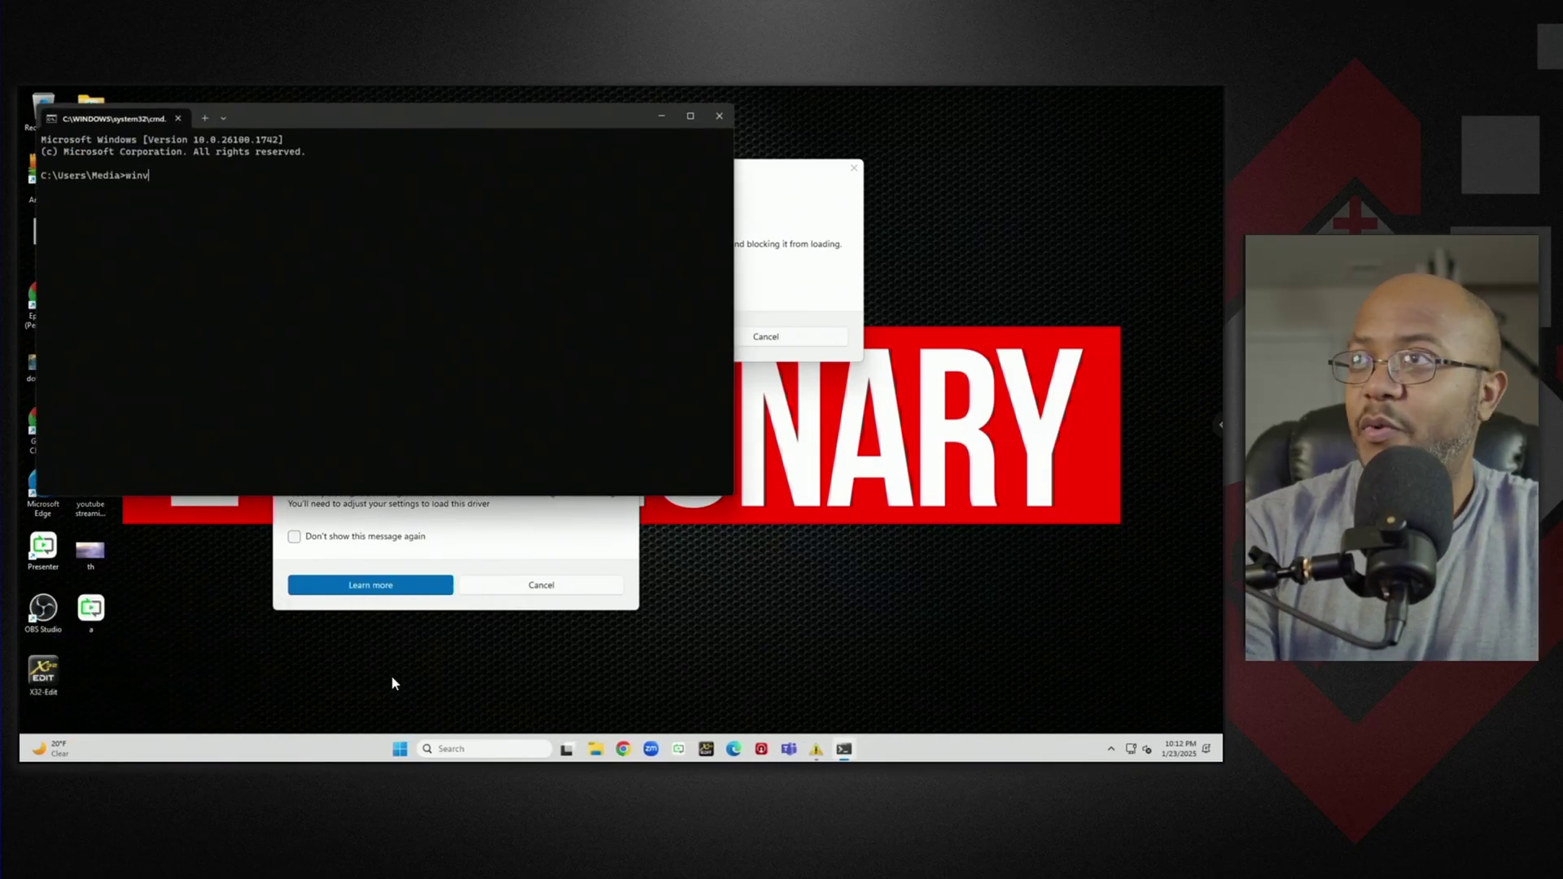
key("Return")
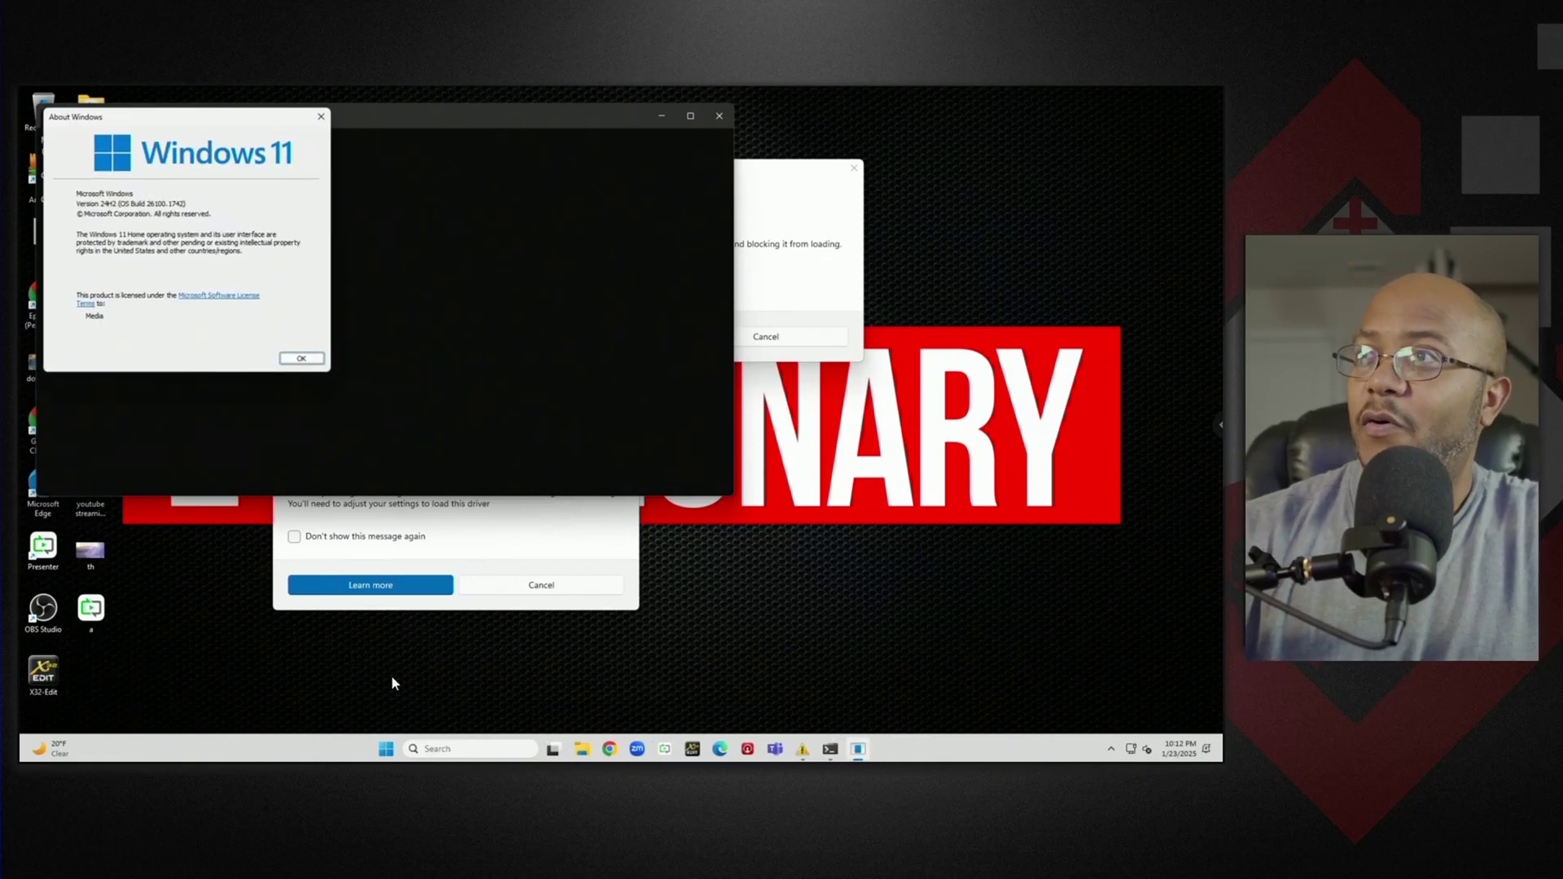
left_click(321, 117)
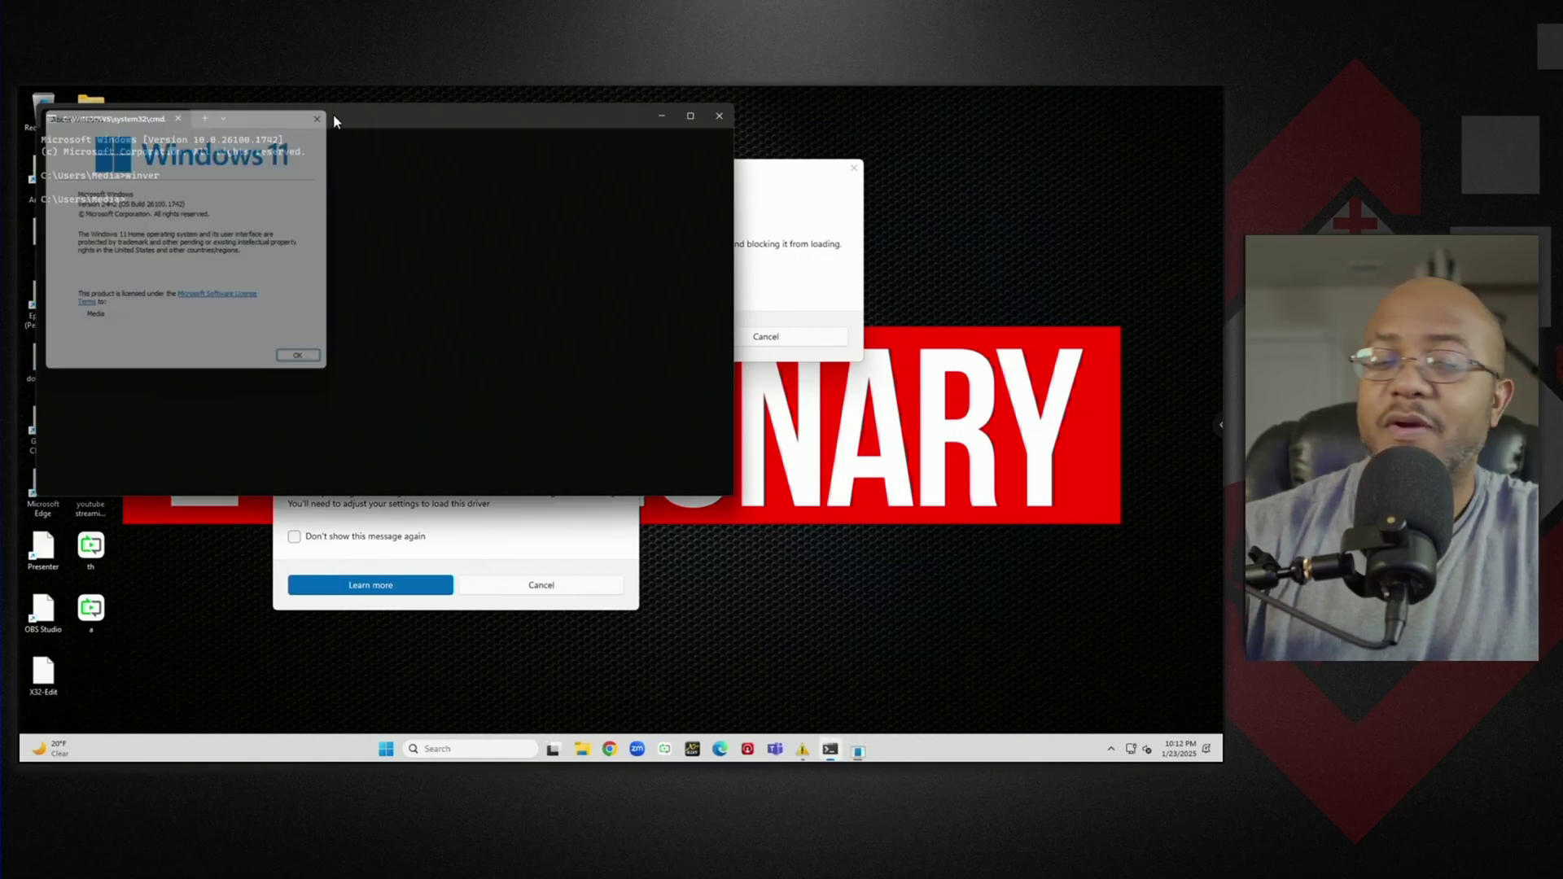